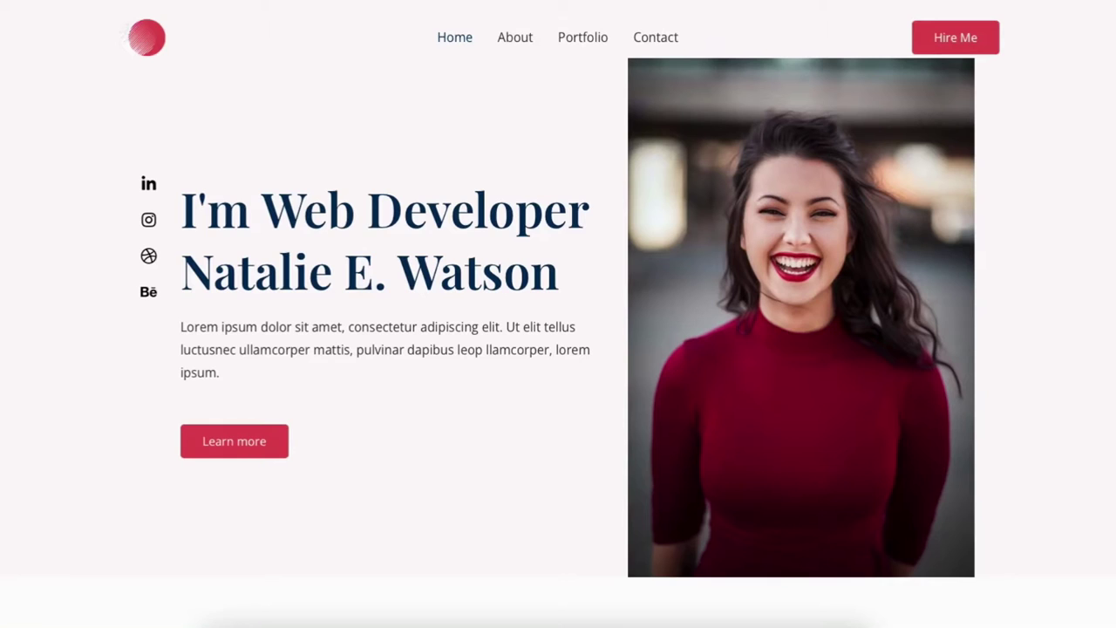
Step: Look through the sample portfolio homepage from hero to Work Experience, and browse the Personal Sites starter templates
scroll(558, 314, "down", 10)
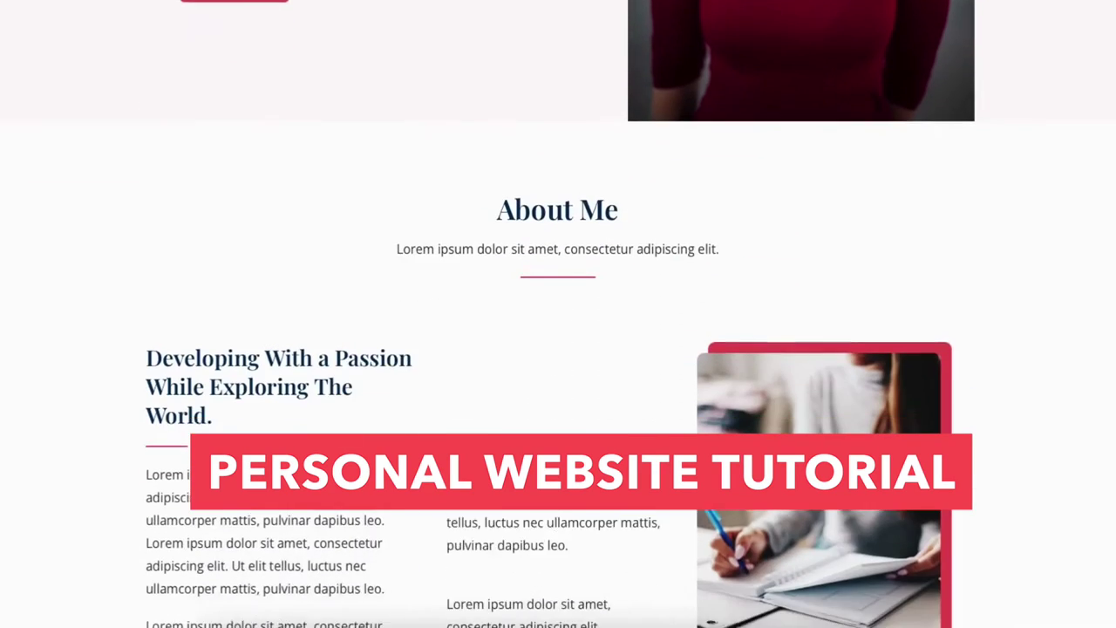
scroll(558, 314, "down", 6)
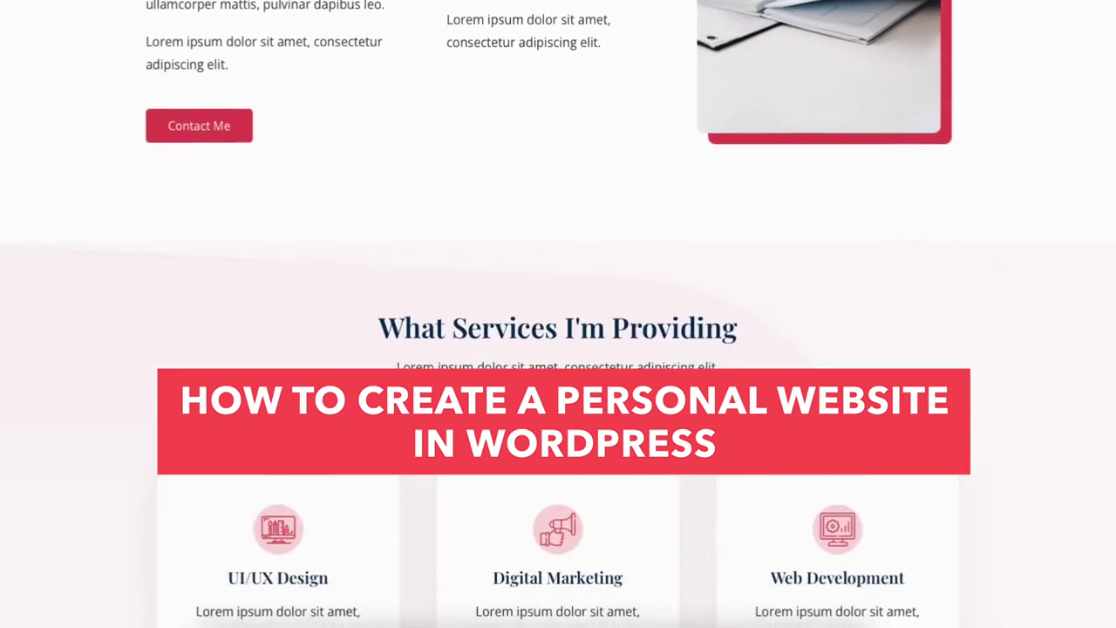
scroll(558, 314, "down", 7)
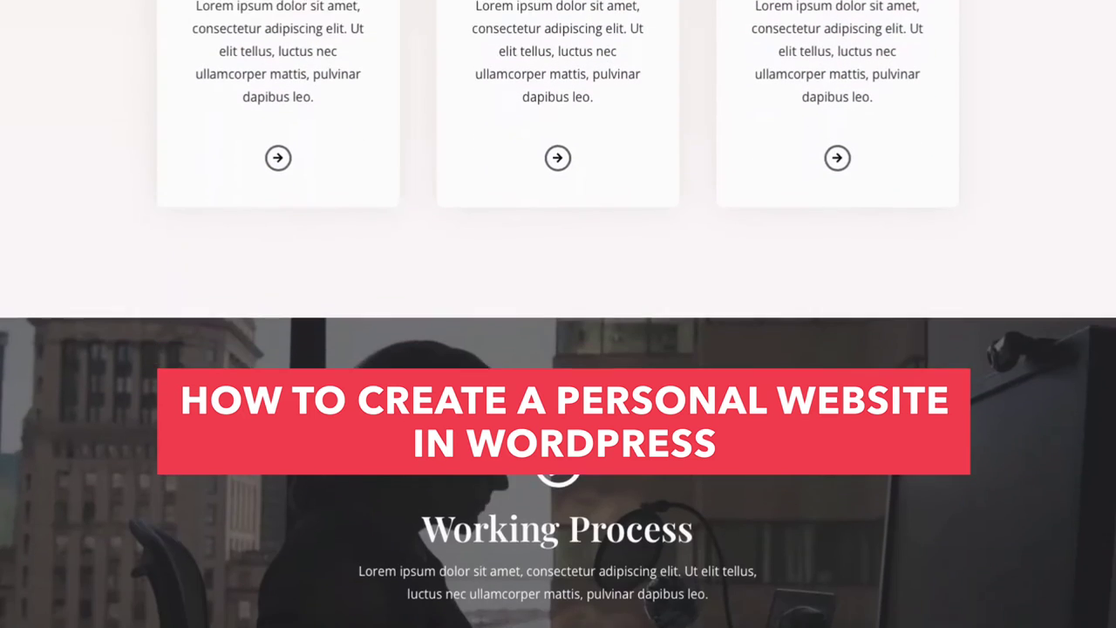
scroll(558, 314, "down", 7)
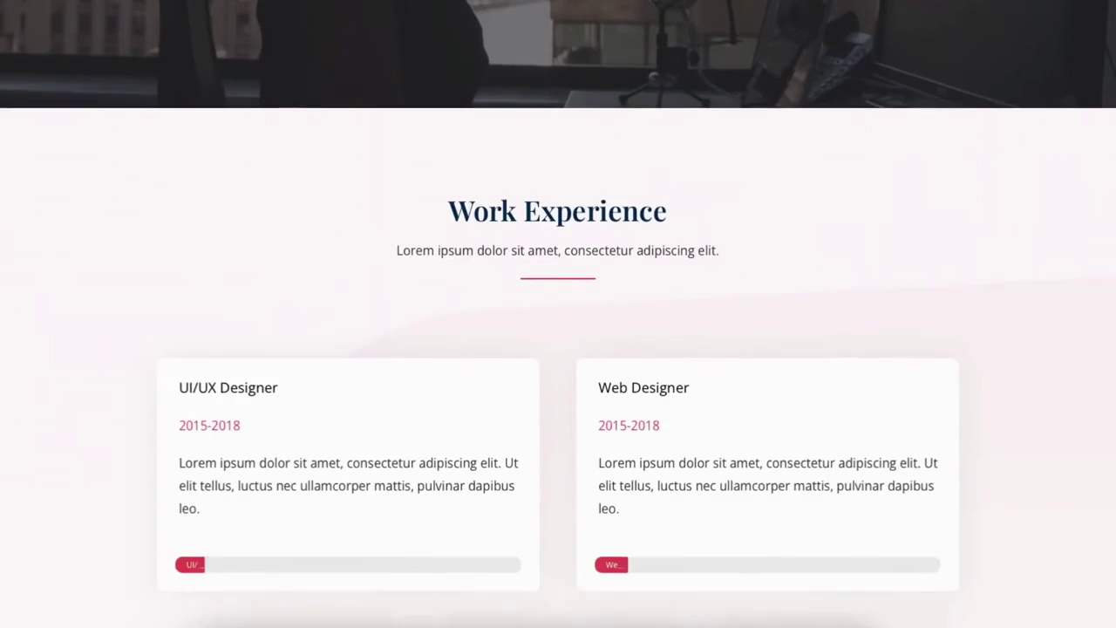
scroll(558, 314, "down", 2)
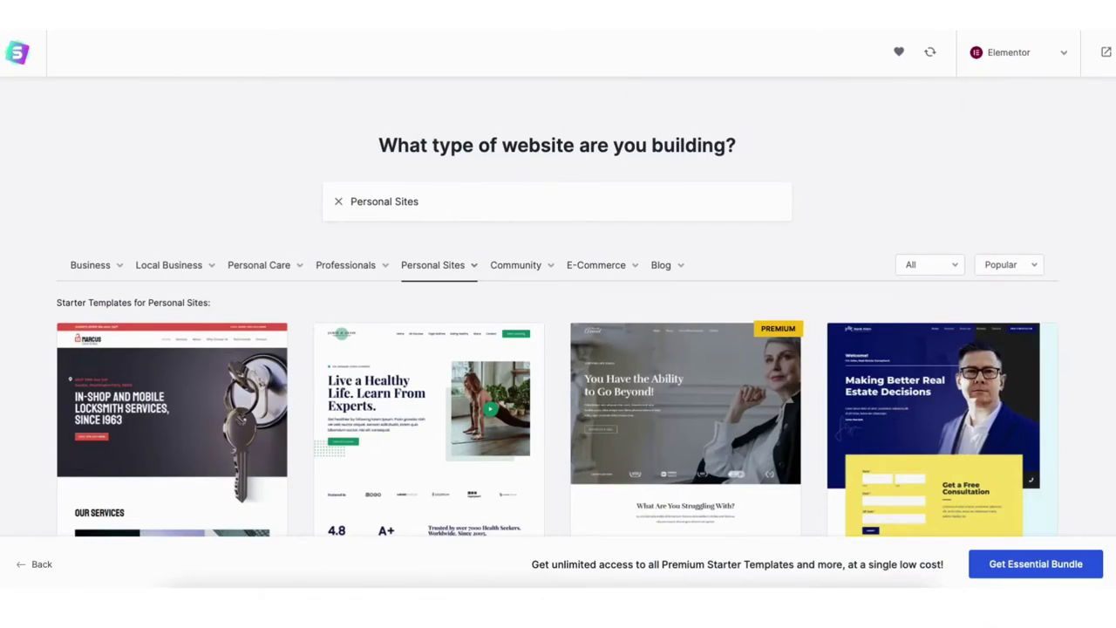
scroll(558, 349, "down", 5)
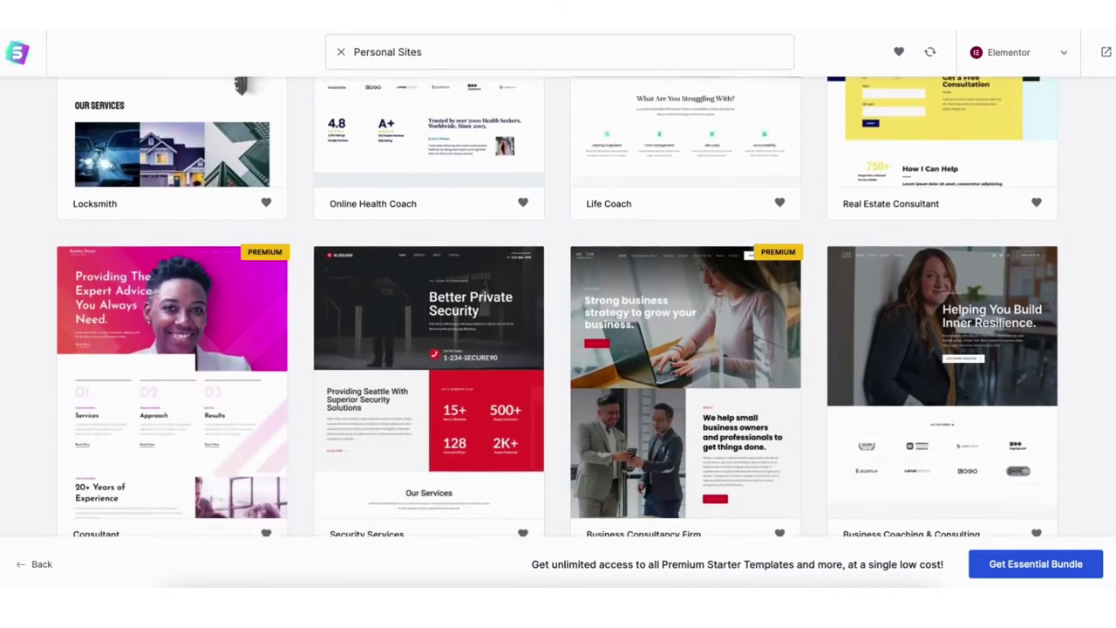
scroll(558, 349, "down", 5)
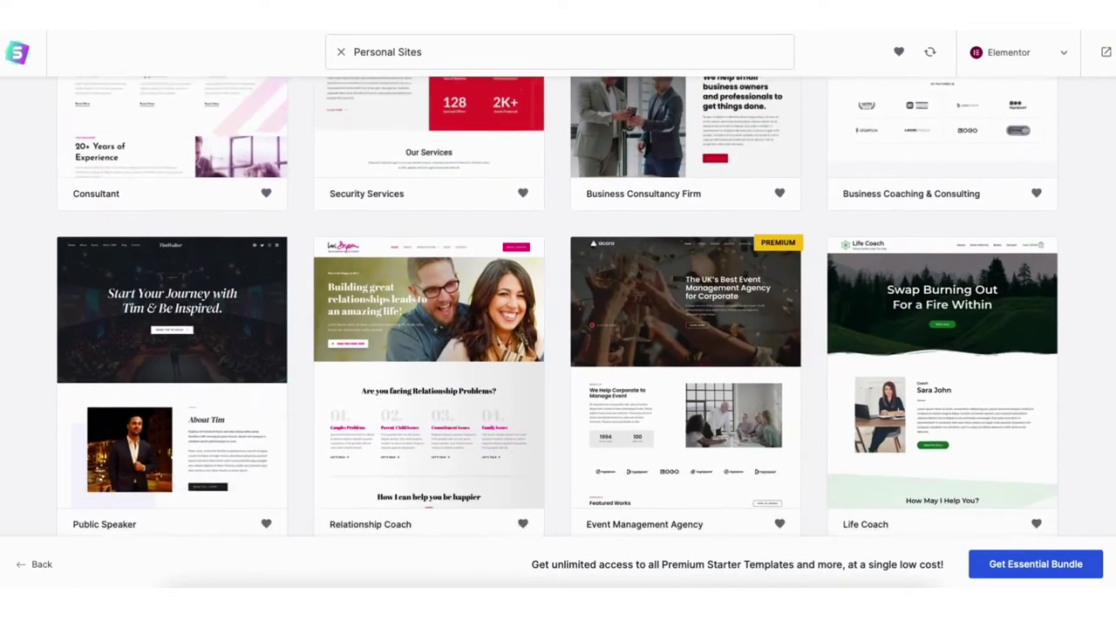
scroll(558, 349, "down", 5)
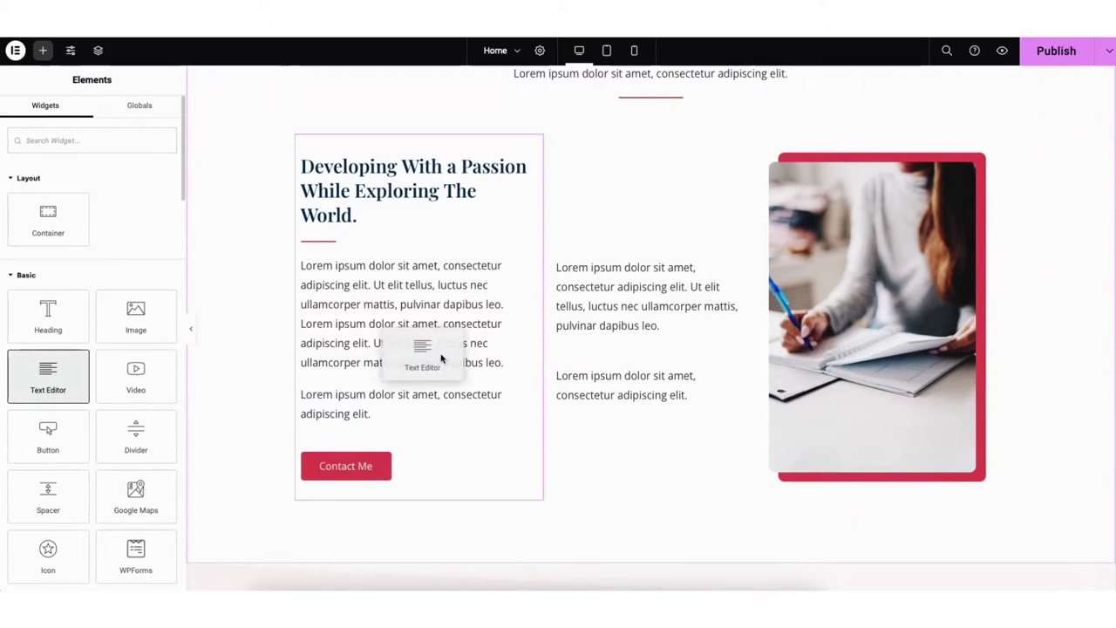
Step: Insert a Text Editor widget between the two paragraphs of the About section's middle column, and add a Button widget to that column
left_click_drag(615, 347, 615, 347)
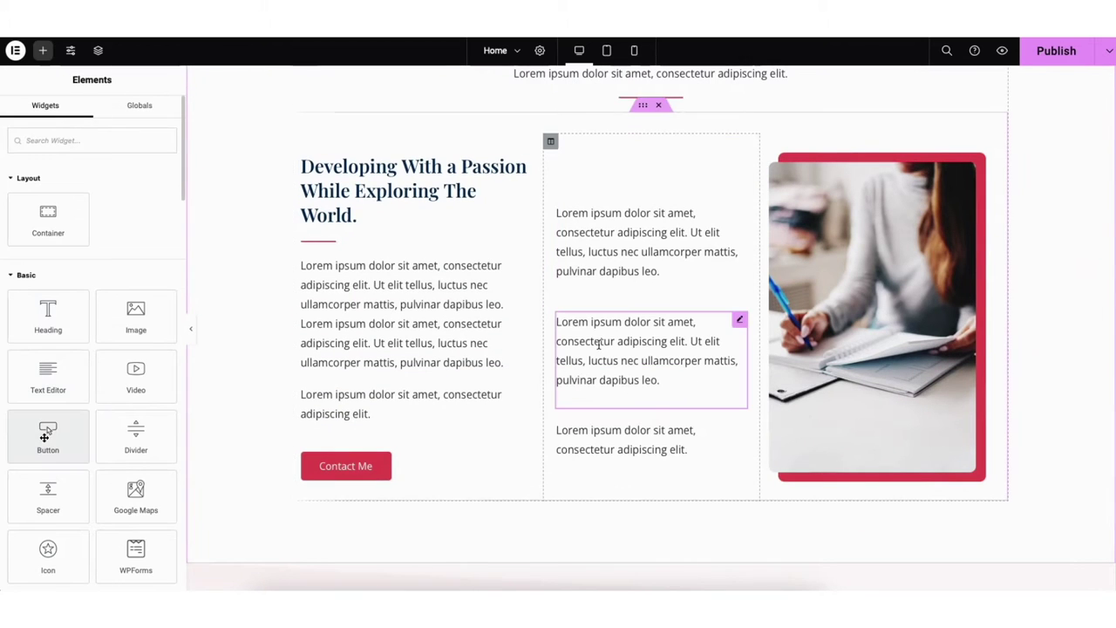
left_click_drag(614, 289, 619, 287)
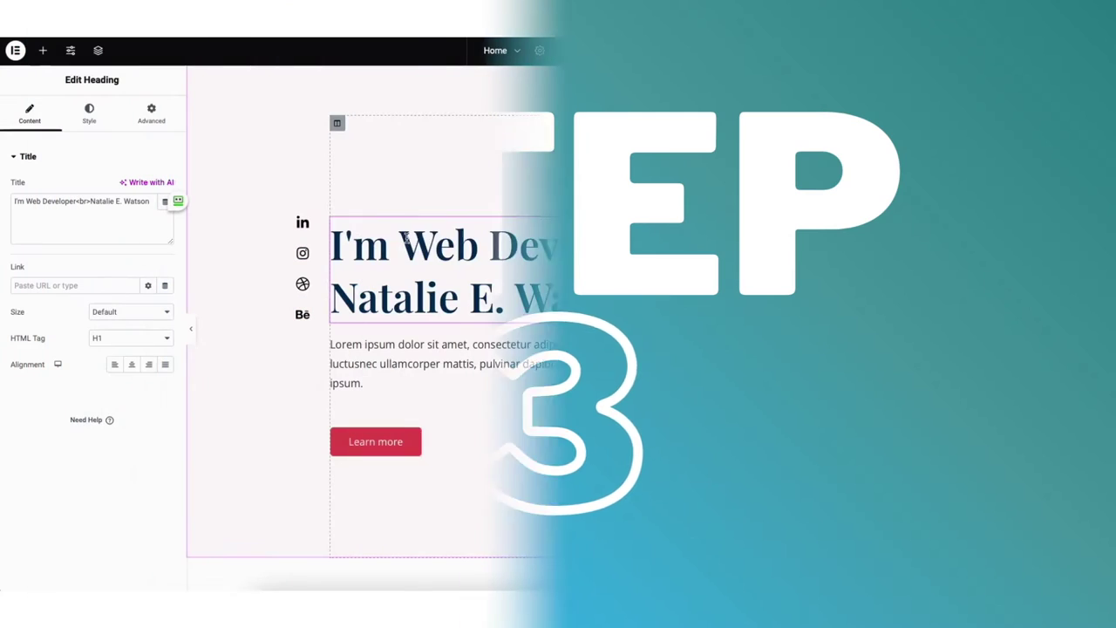
Step: Replace "Web Developer" with "Designer" in the hero heading
left_click_drag(399, 246, 520, 249)
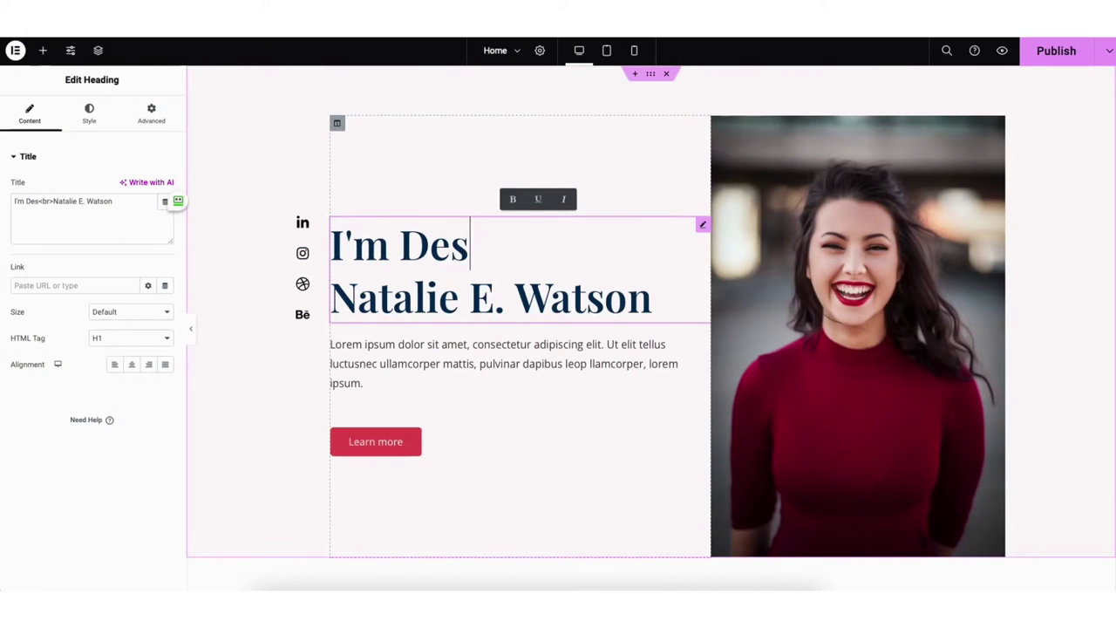
type("Designe")
type("r")
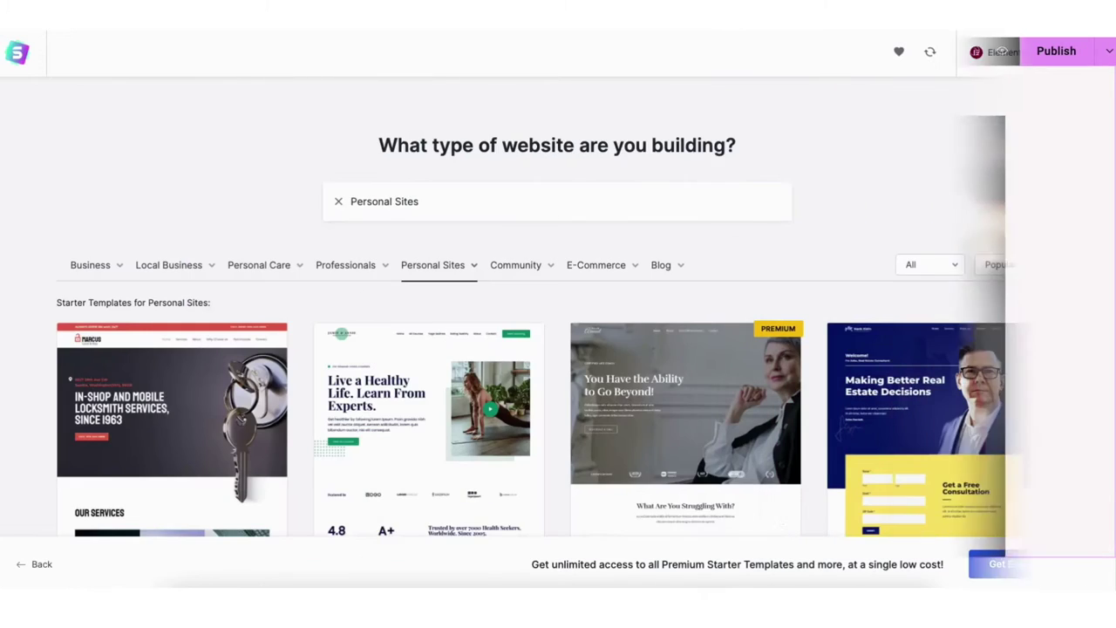
Step: Browse the starter templates for Personal Sites
scroll(558, 305, "down", 5)
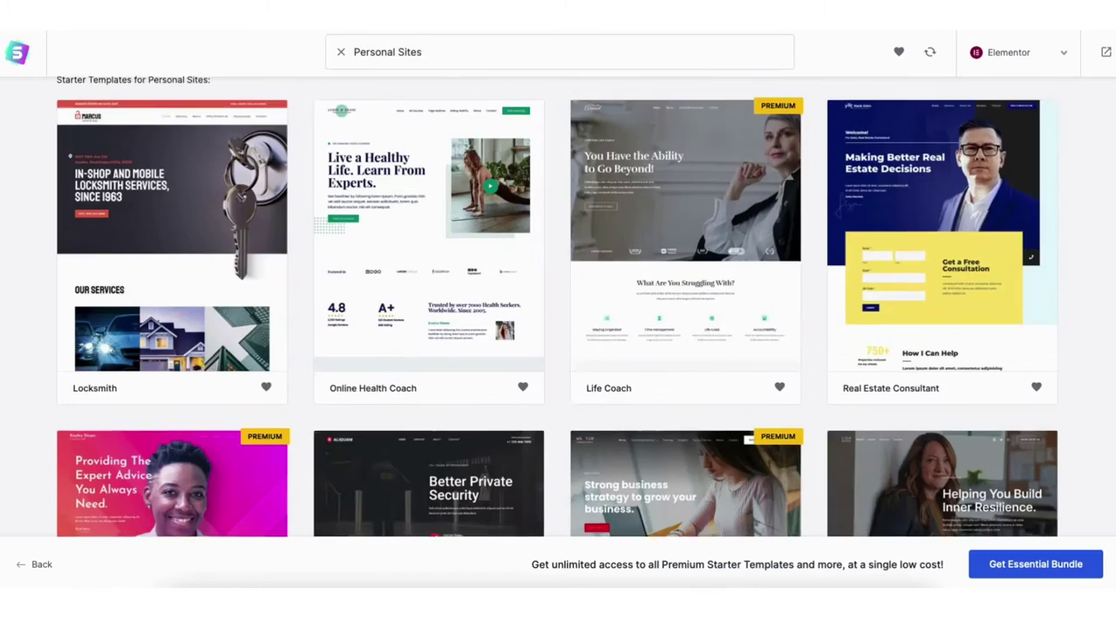
scroll(558, 305, "down", 4)
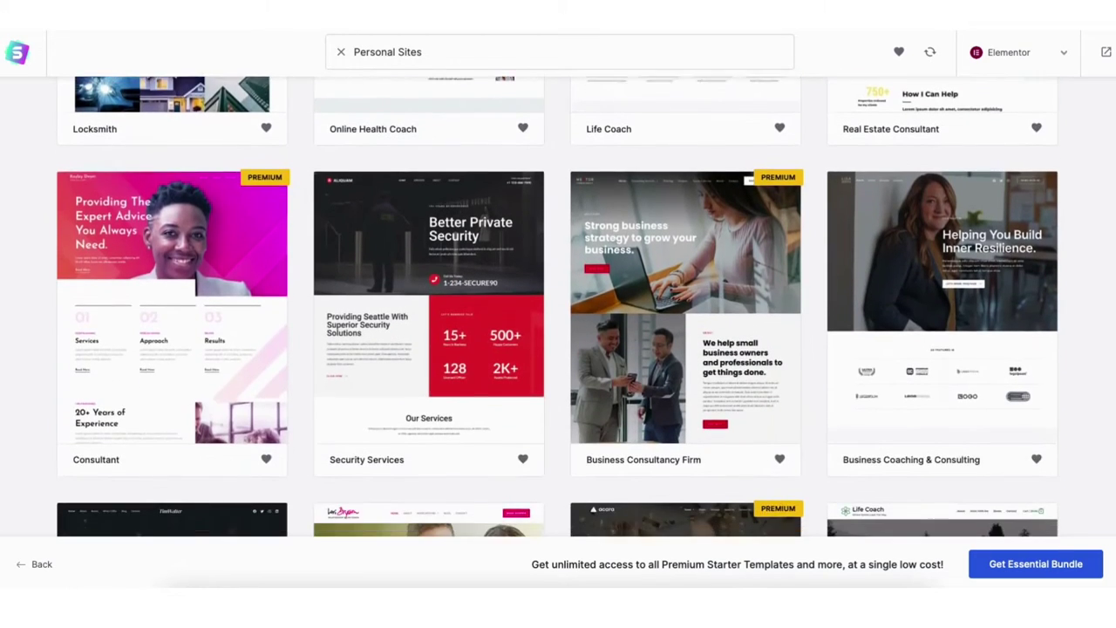
Step: Add a Text Editor widget between the two paragraphs in the middle column of the About section
left_click_drag(66, 375, 63, 383)
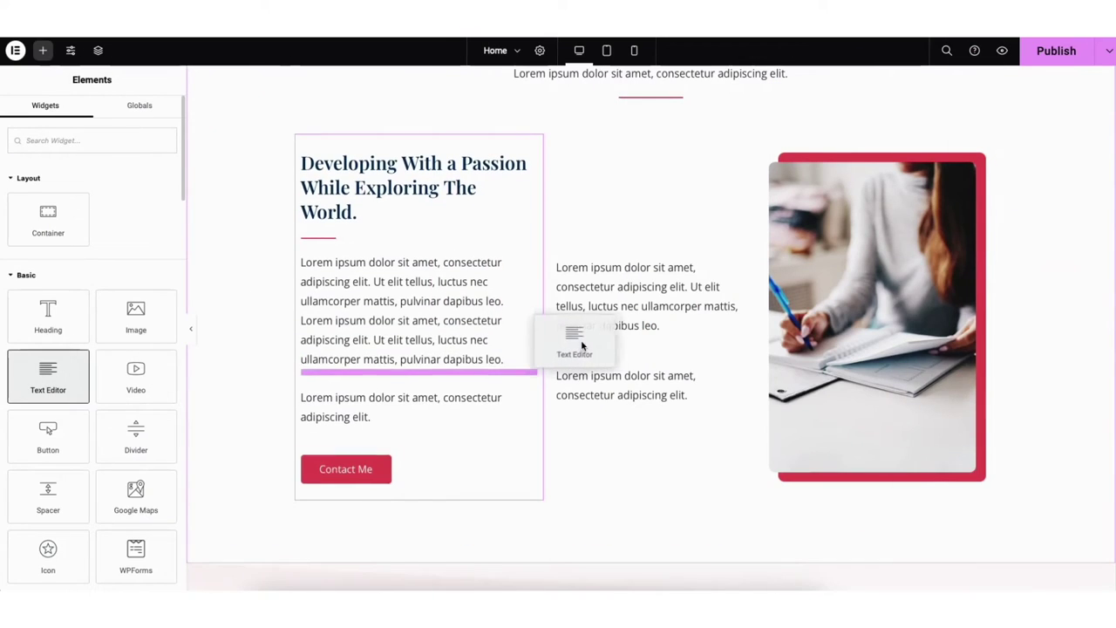
left_click_drag(614, 347, 614, 349)
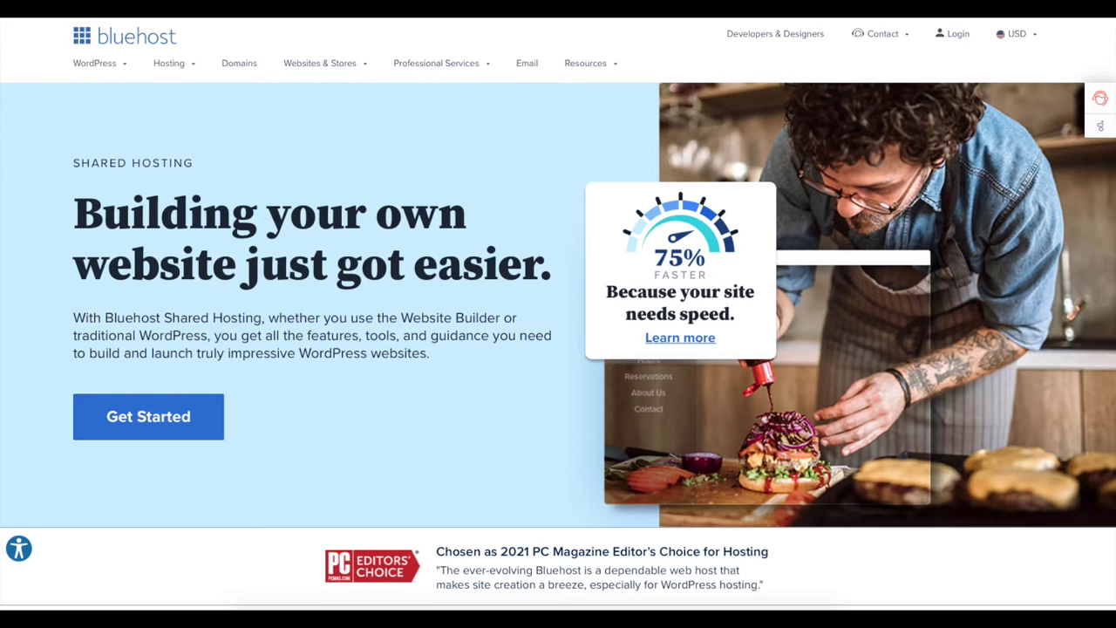
Step: Review the Bluehost shared hosting page and compare the Basic, Plus, Choice Plus and Pro plans with their prices and features
scroll(558, 313, "down", 2)
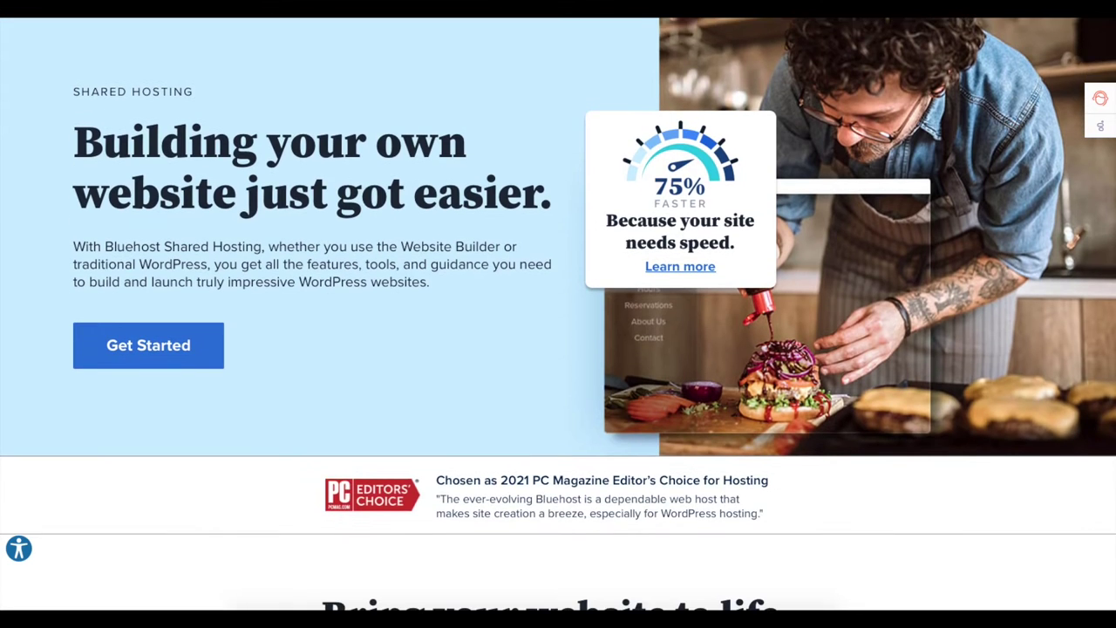
scroll(558, 314, "down", 2)
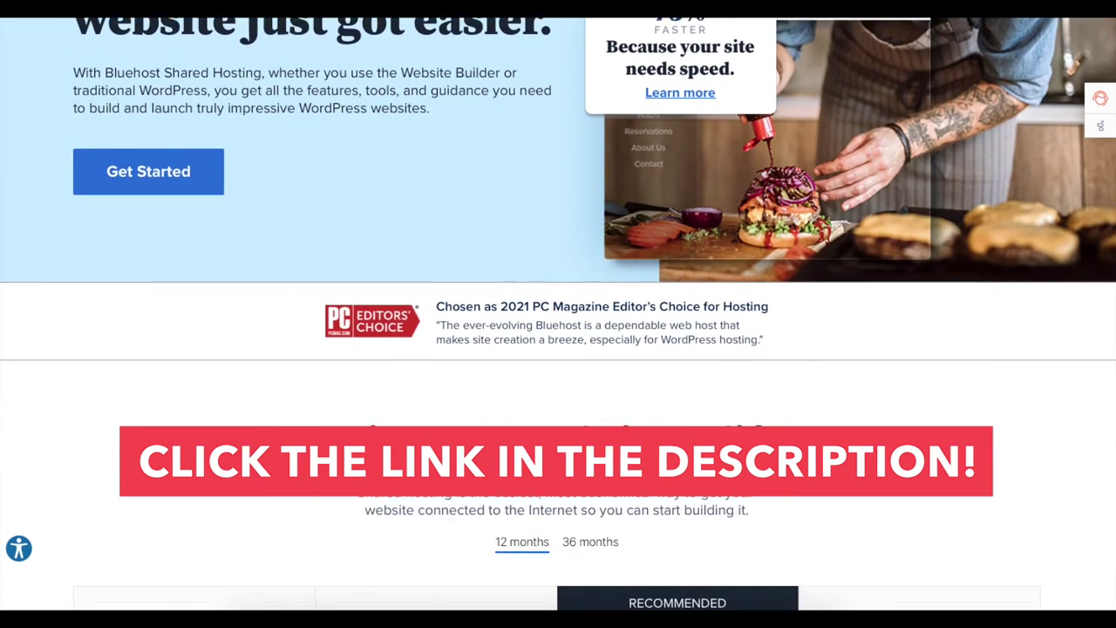
scroll(558, 314, "down", 2)
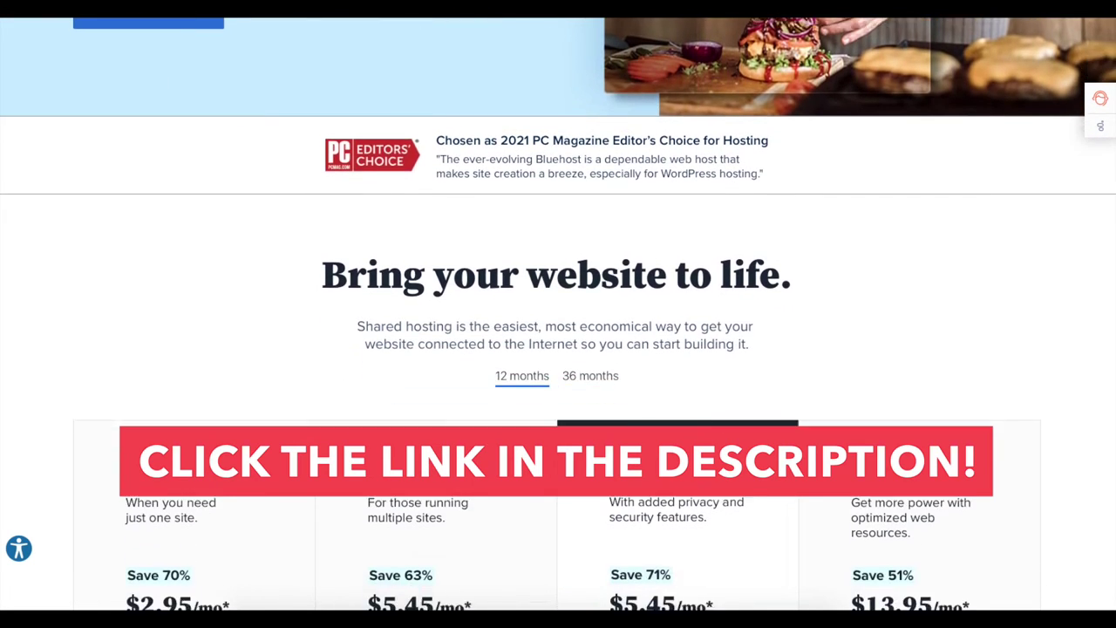
scroll(558, 314, "down", 3)
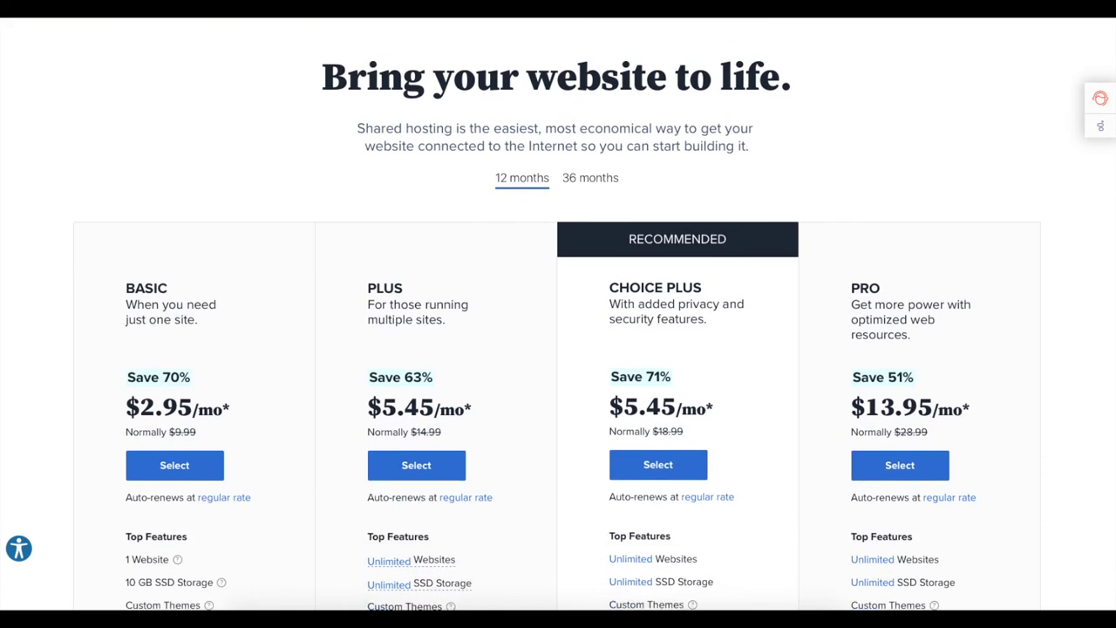
scroll(558, 314, "down", 3)
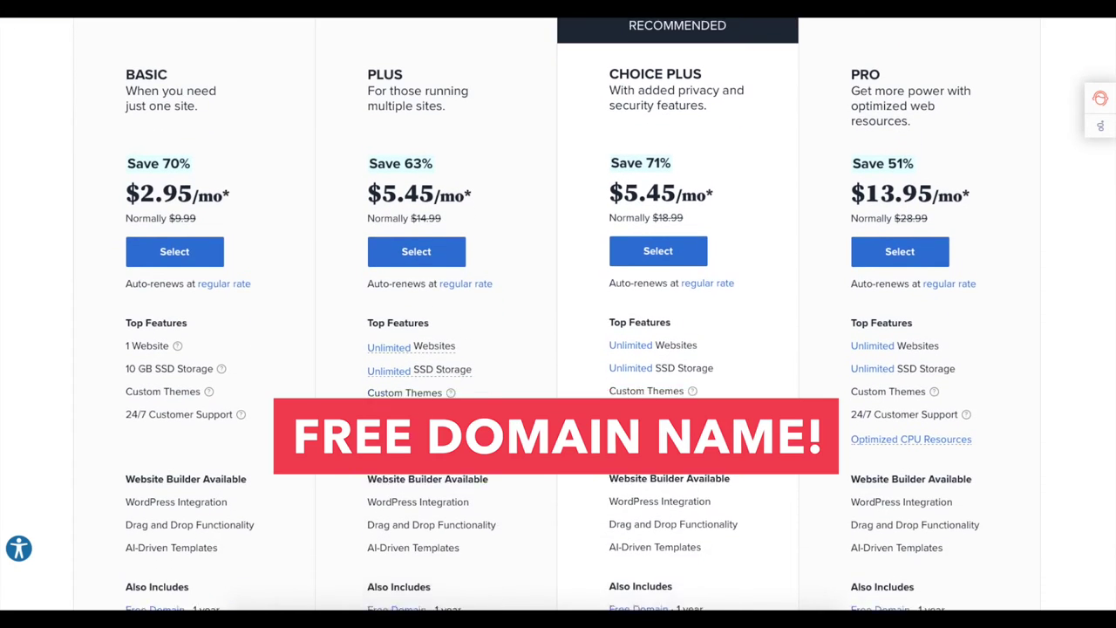
scroll(558, 314, "down", 2)
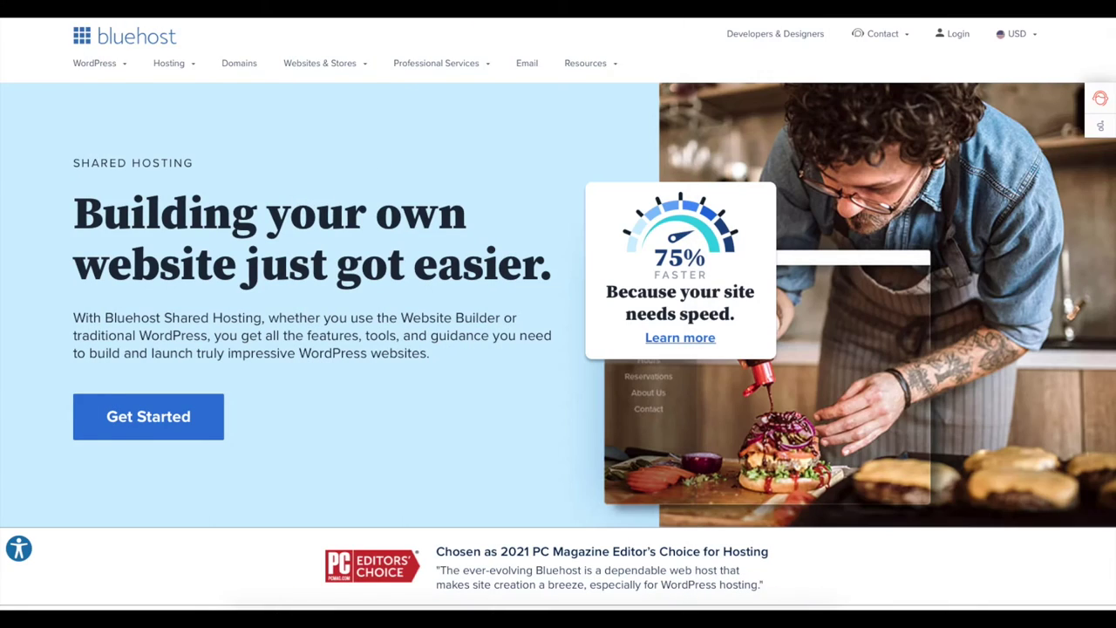
scroll(558, 314, "down", 3)
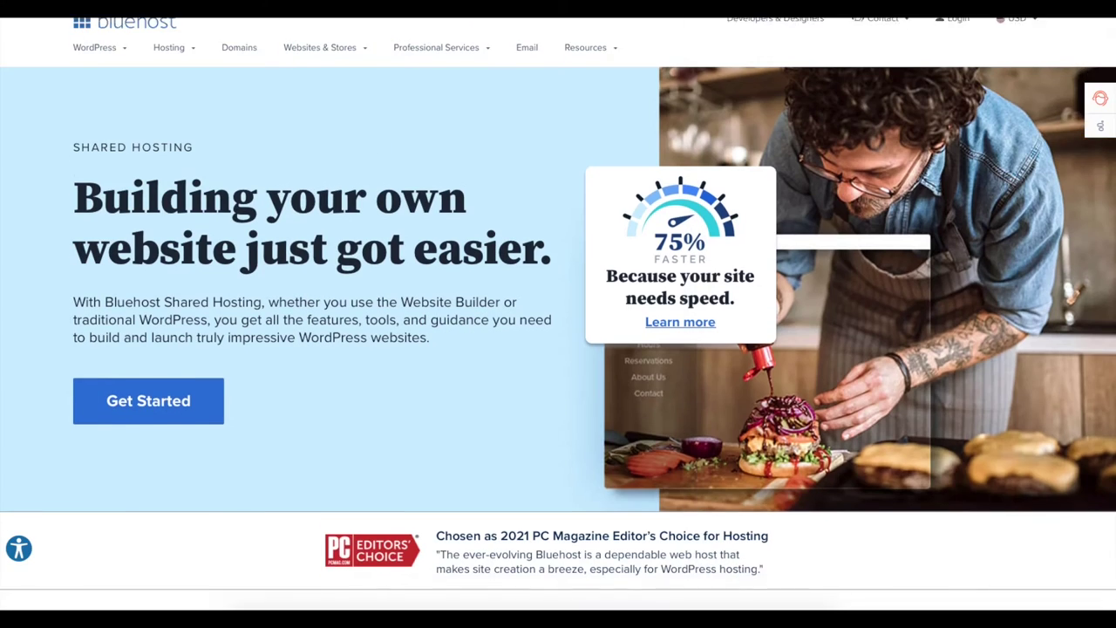
scroll(558, 314, "down", 3)
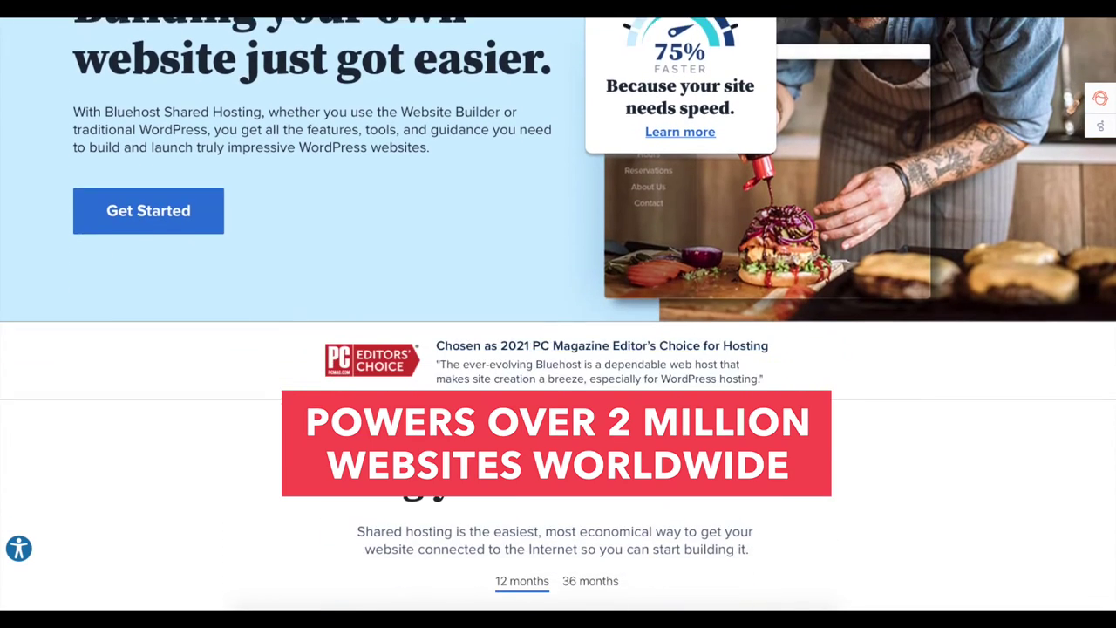
scroll(558, 314, "down", 3)
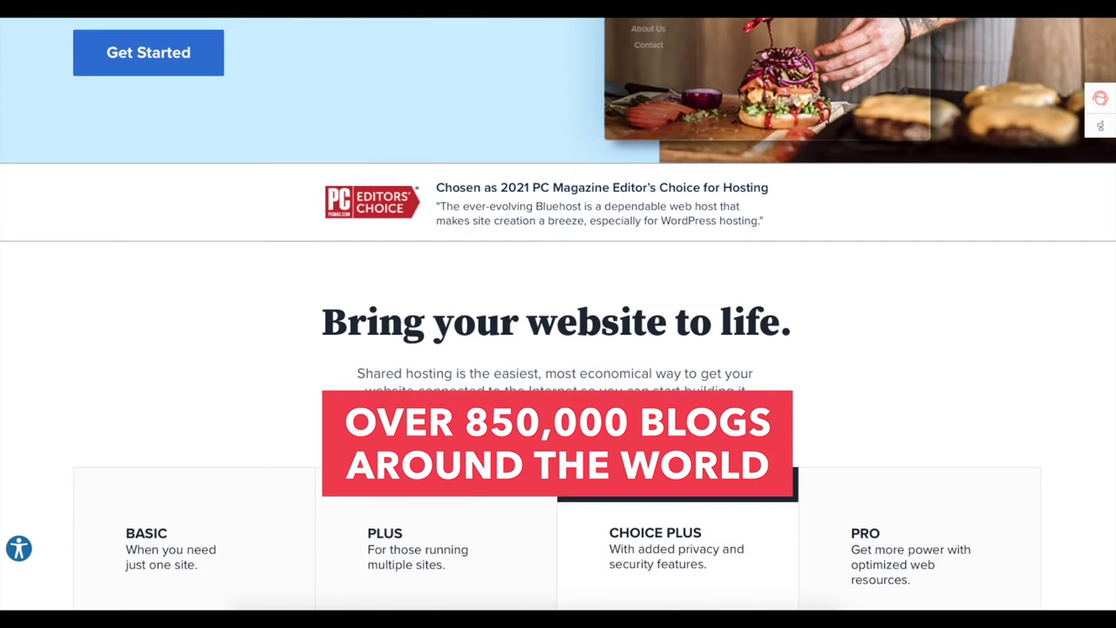
scroll(558, 314, "down", 4)
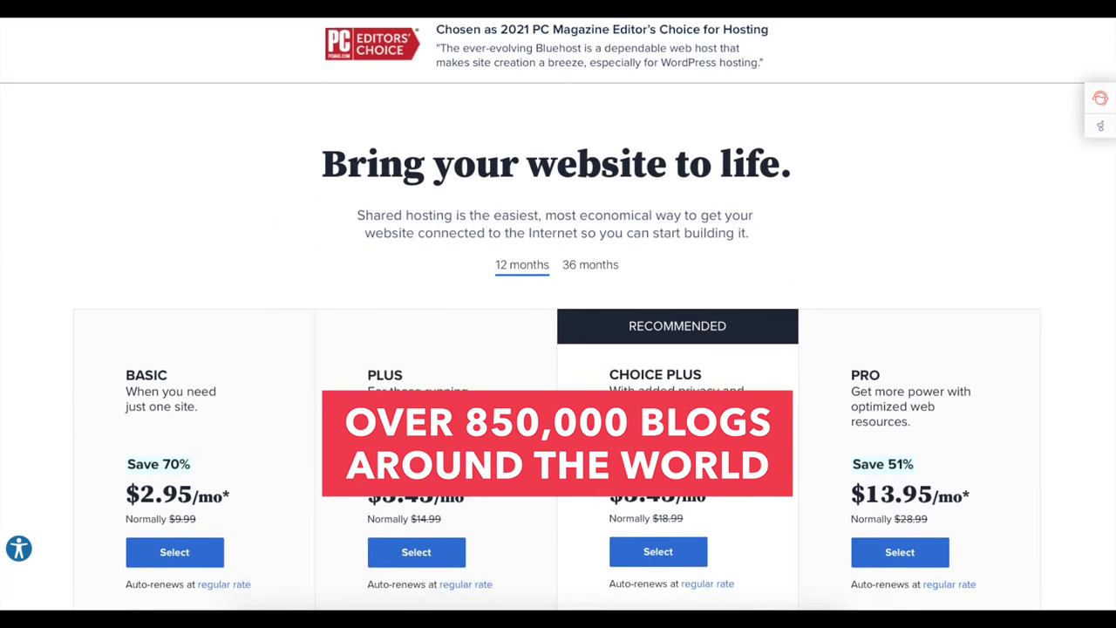
scroll(558, 314, "down", 1)
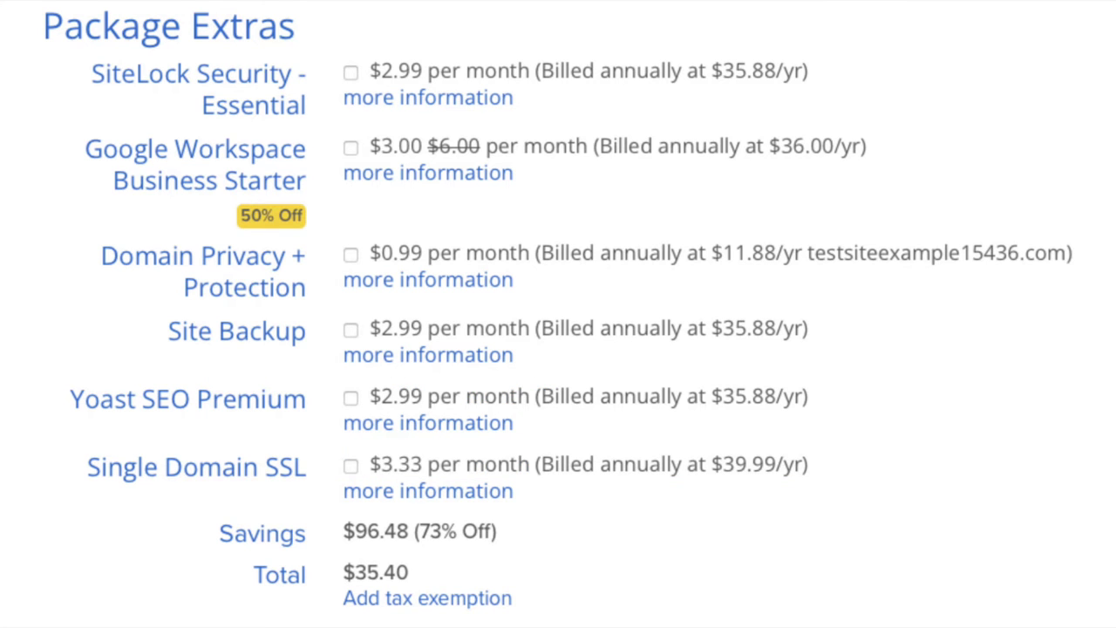
Step: Add Domain Privacy + Protection to the hosting package extras
left_click(349, 253)
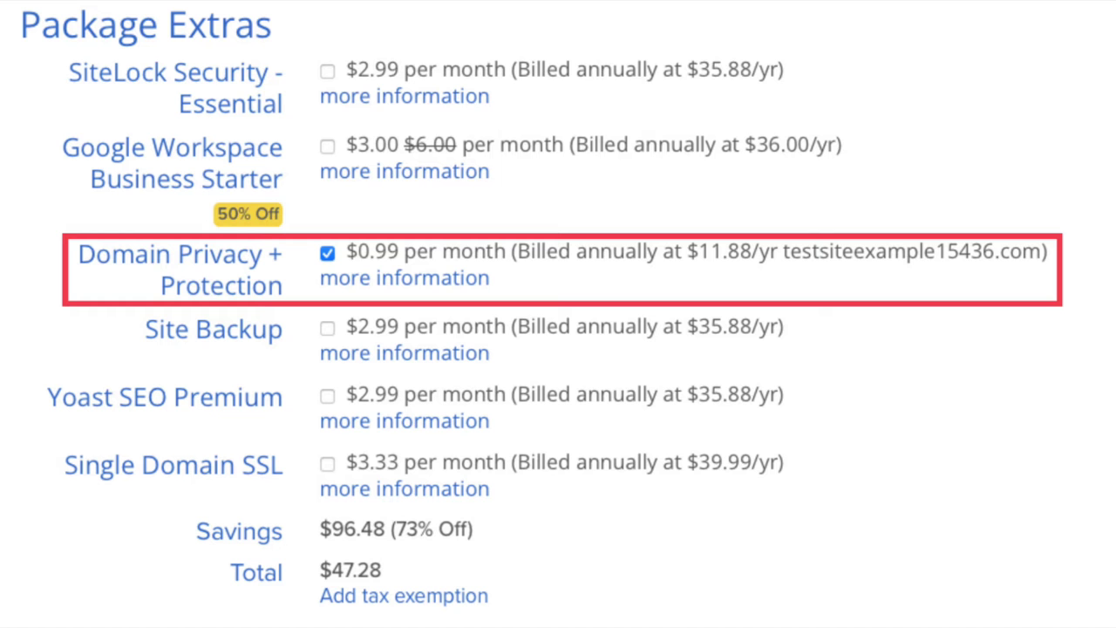
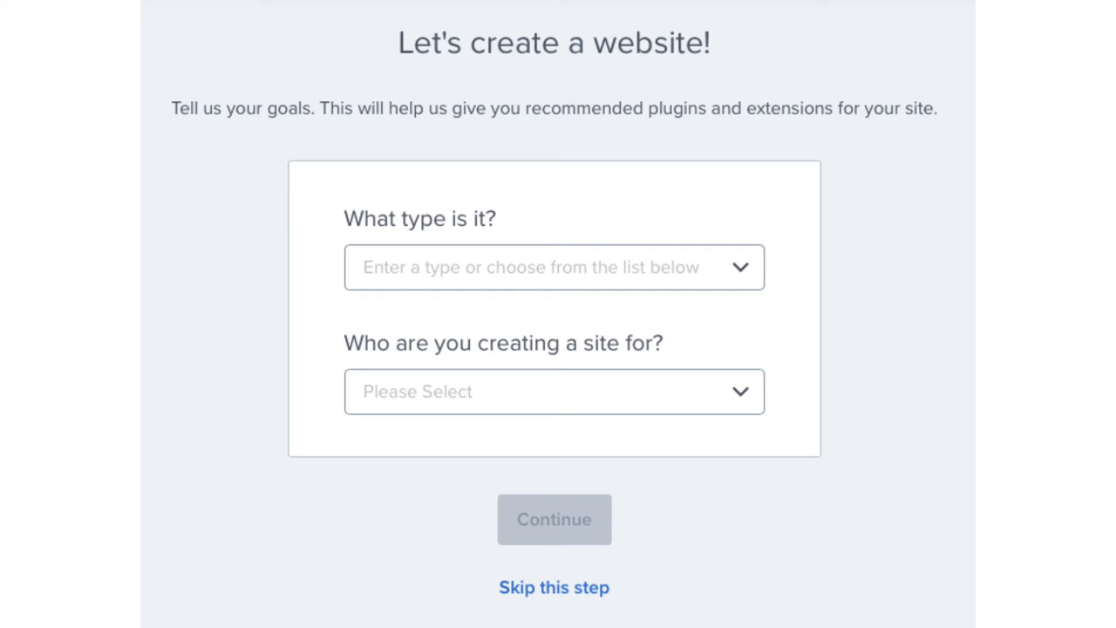
Step: Choose Personal as the website type and open the choices for who the site is being created for
left_click(533, 267)
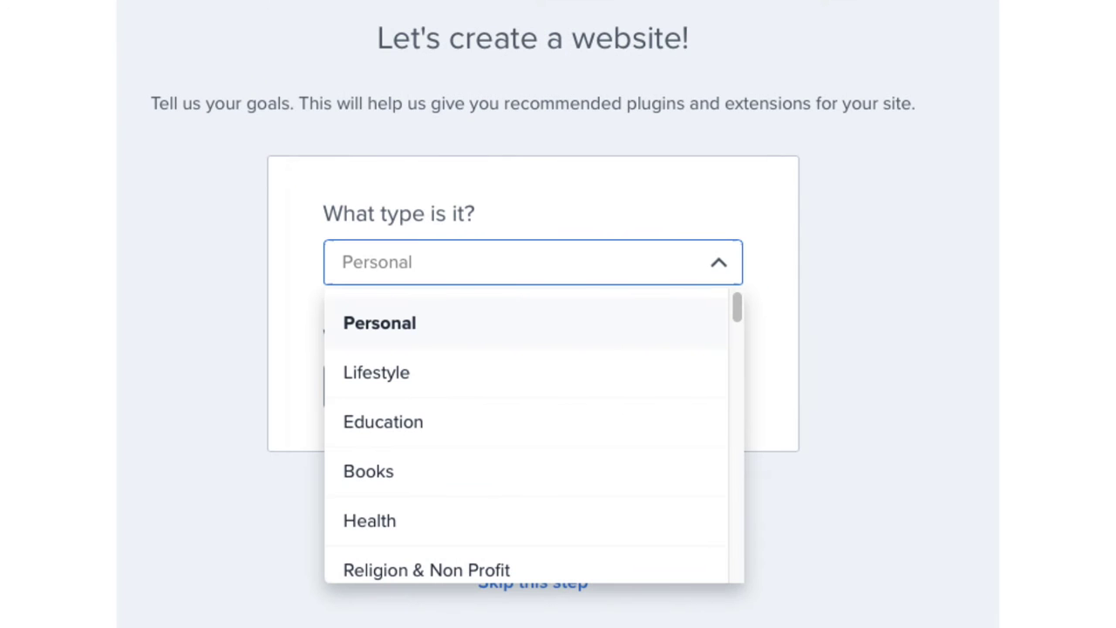
left_click(533, 387)
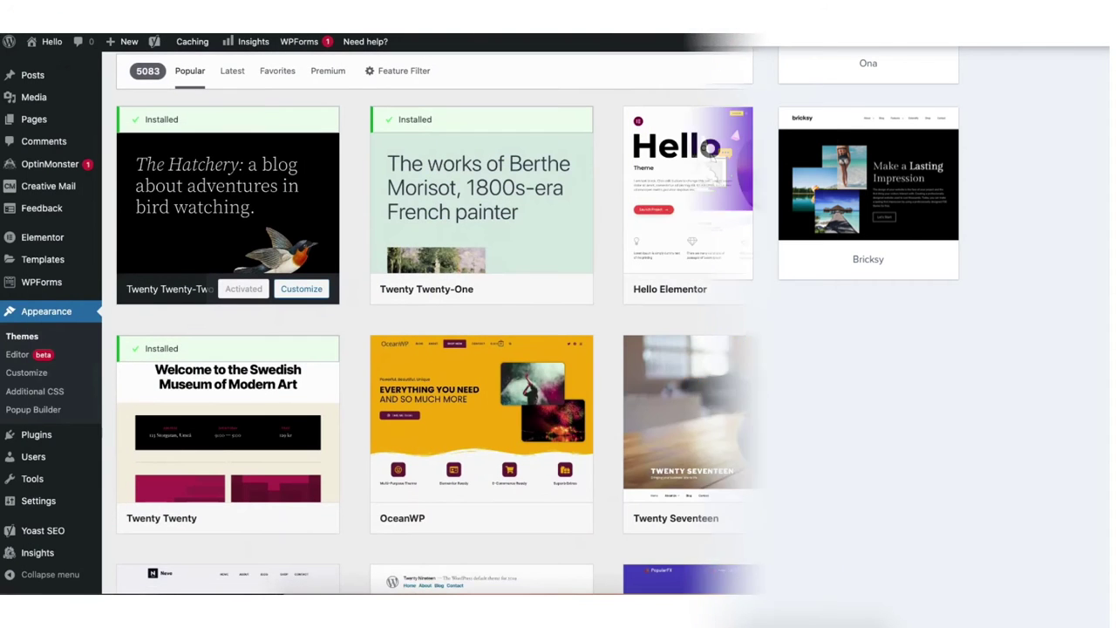
Step: Browse the popular WordPress themes and the Personal Sites starter templates
scroll(610, 323, "down", 2)
scroll(607, 322, "down", 5)
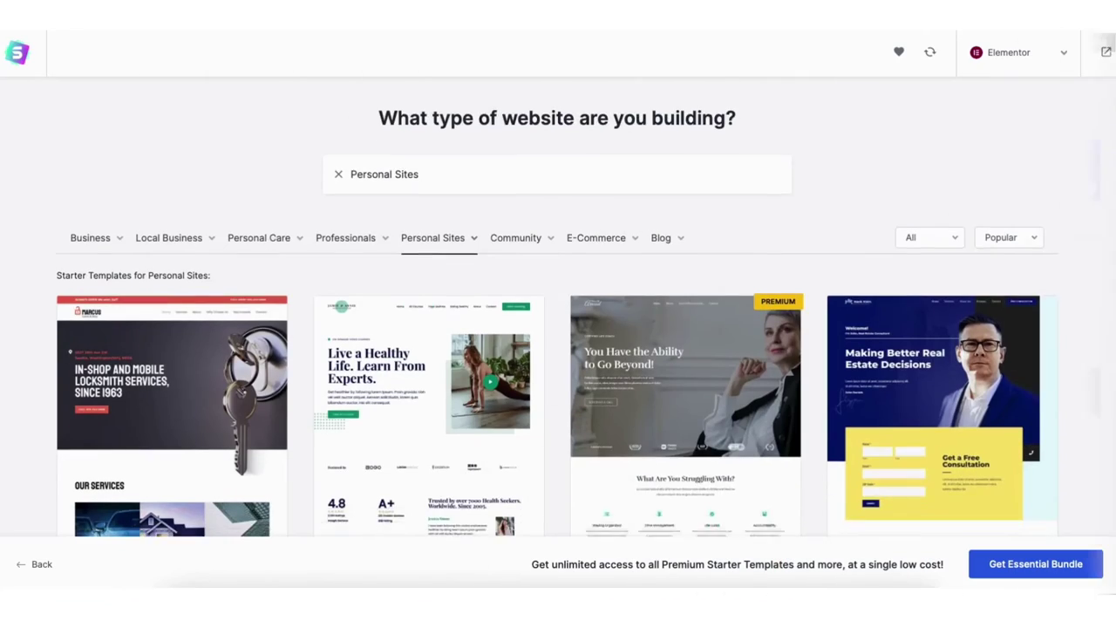
scroll(558, 305, "down", 4)
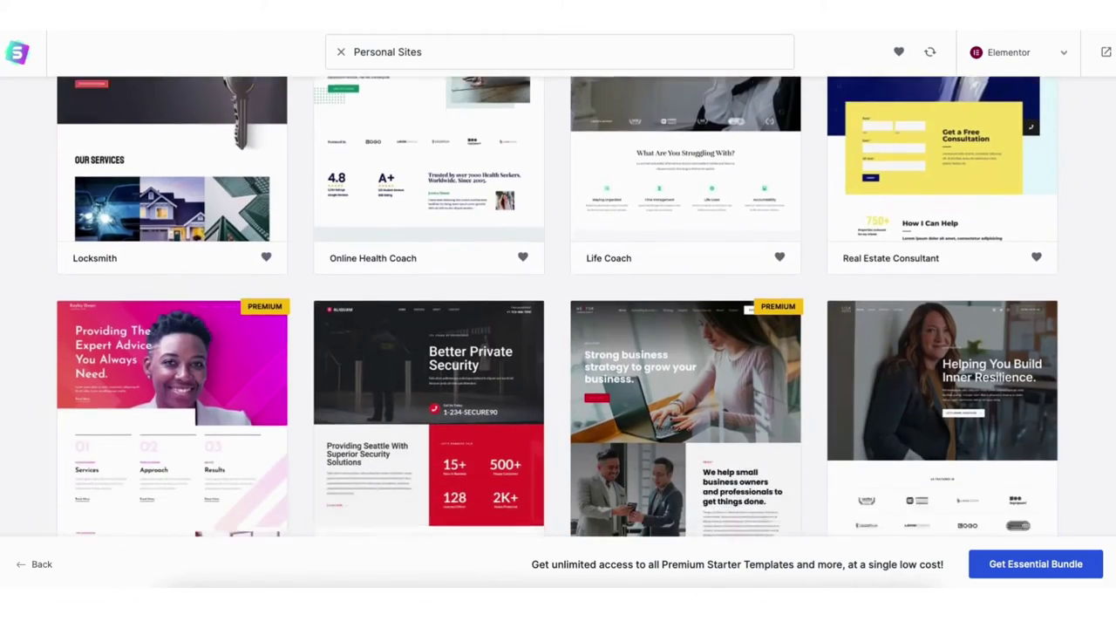
scroll(558, 305, "down", 5)
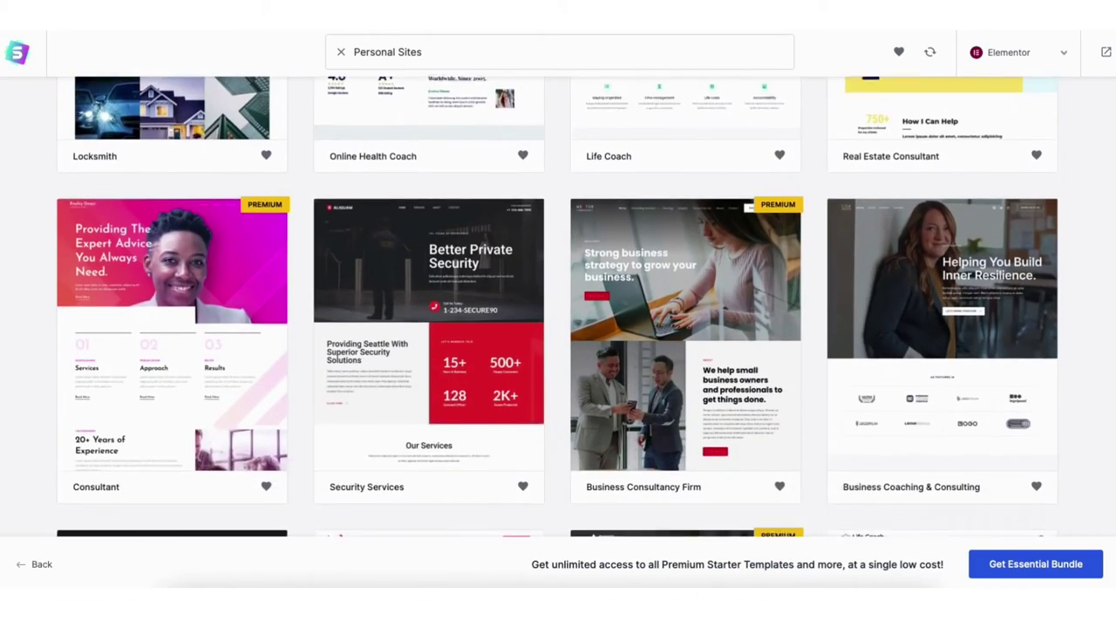
scroll(558, 305, "down", 5)
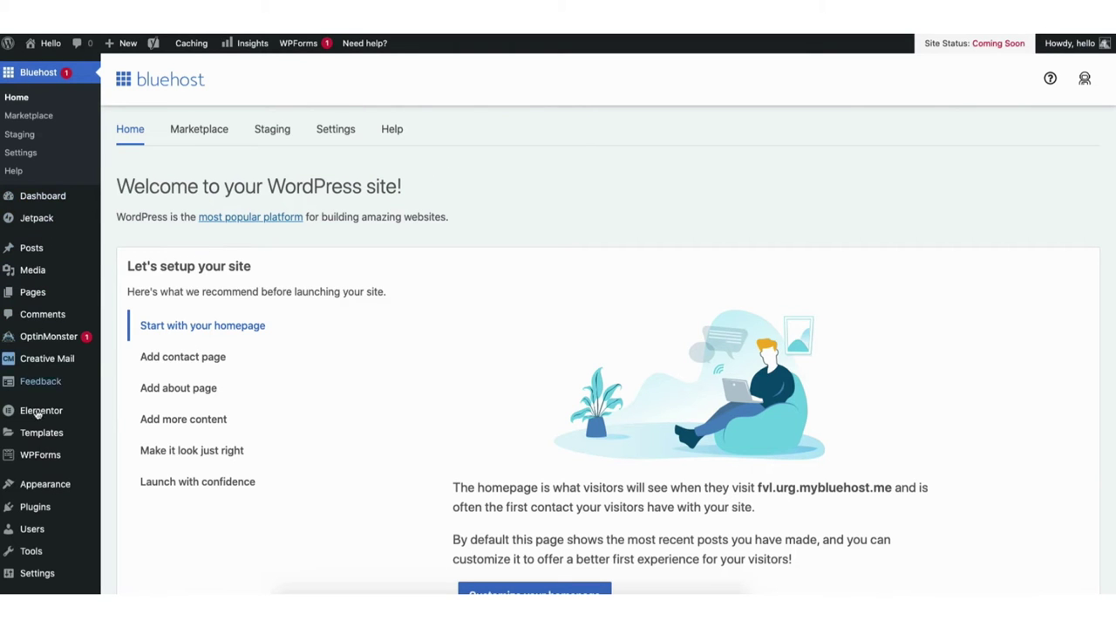
Step: Go to the site's themes and open the library for adding a new theme
mouse_move(35, 487)
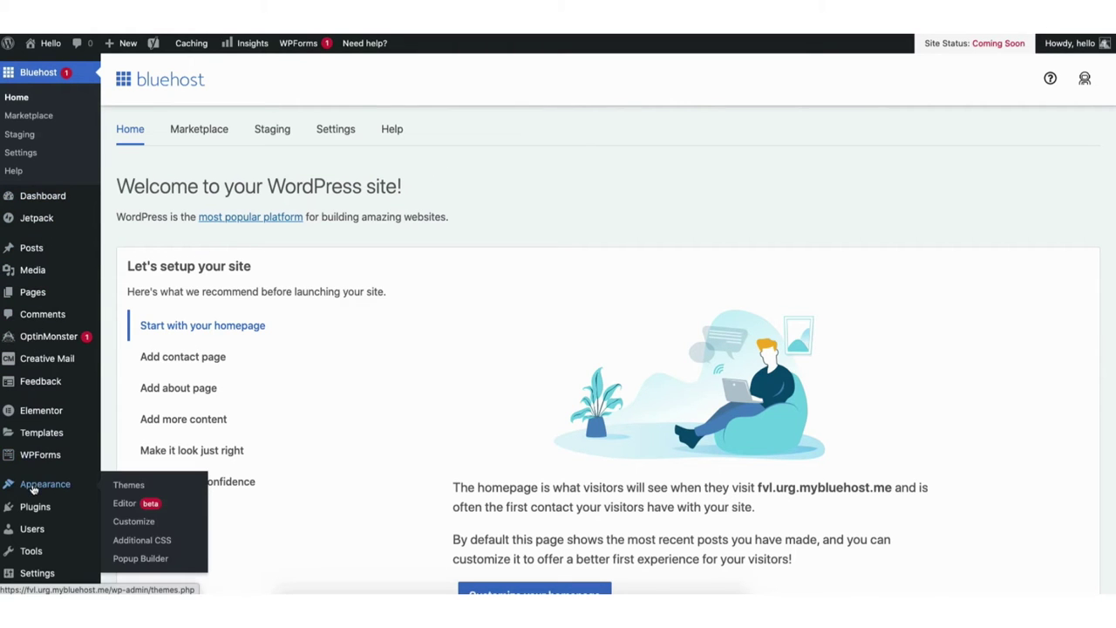
left_click(128, 488)
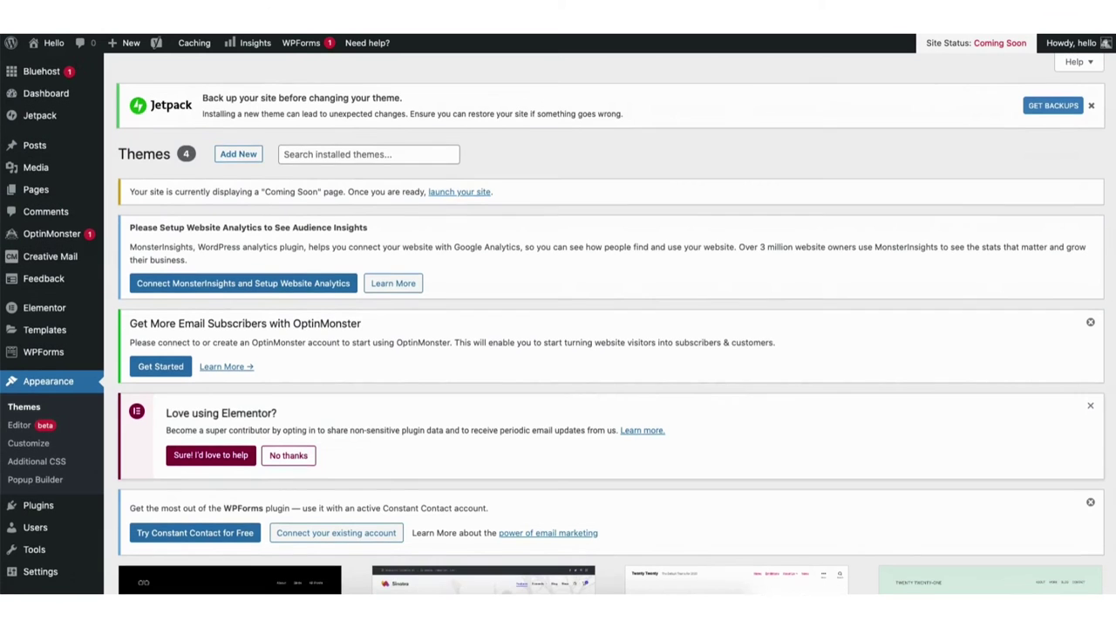
scroll(1114, 250, "down", 5)
scroll(1113, 250, "down", 3)
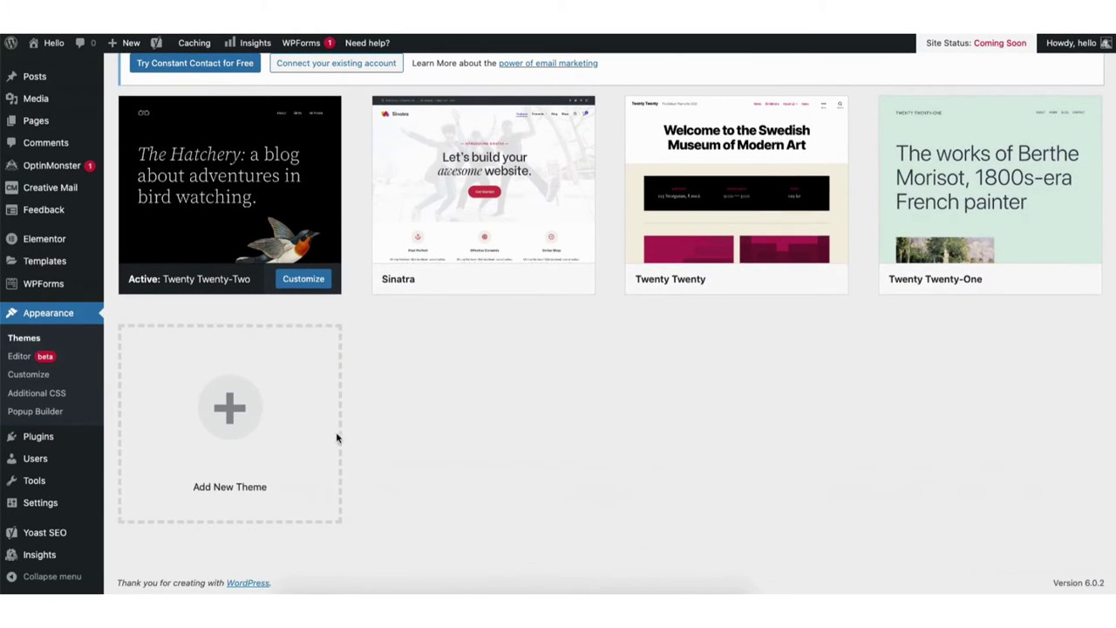
left_click(221, 428)
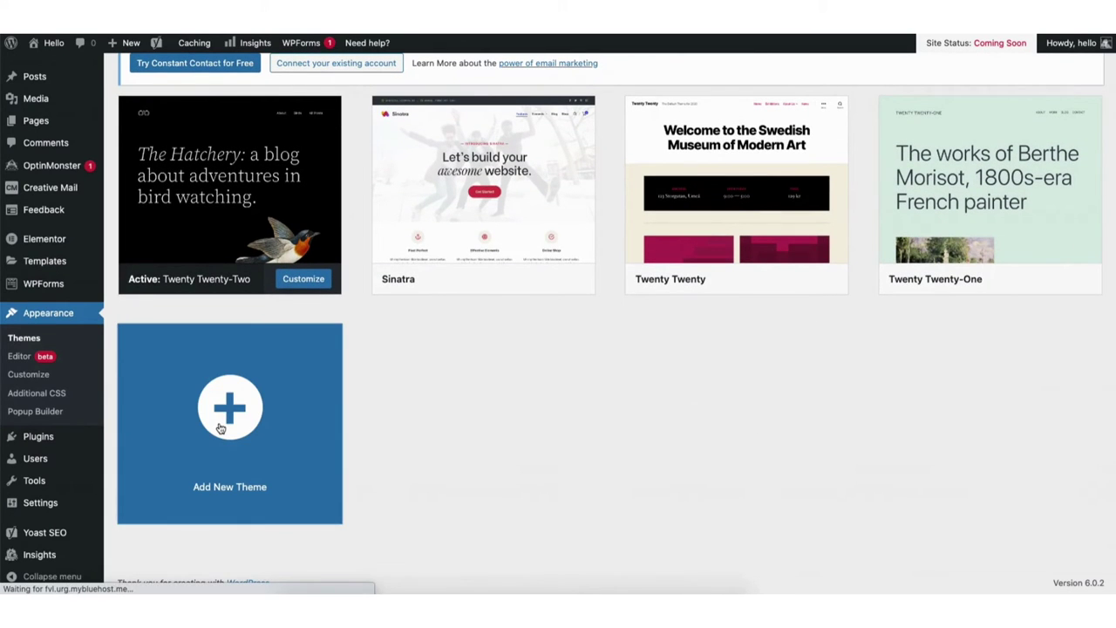
Step: Look through the popular themes in the theme library and the starter templates for Personal Sites
scroll(558, 349, "down", 3)
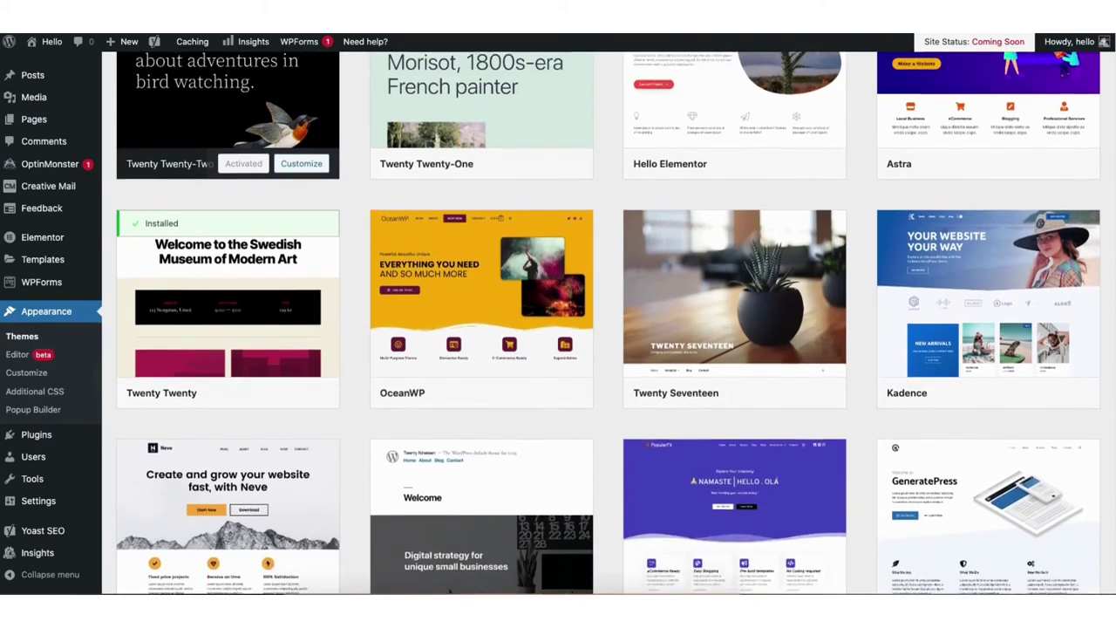
scroll(610, 323, "down", 5)
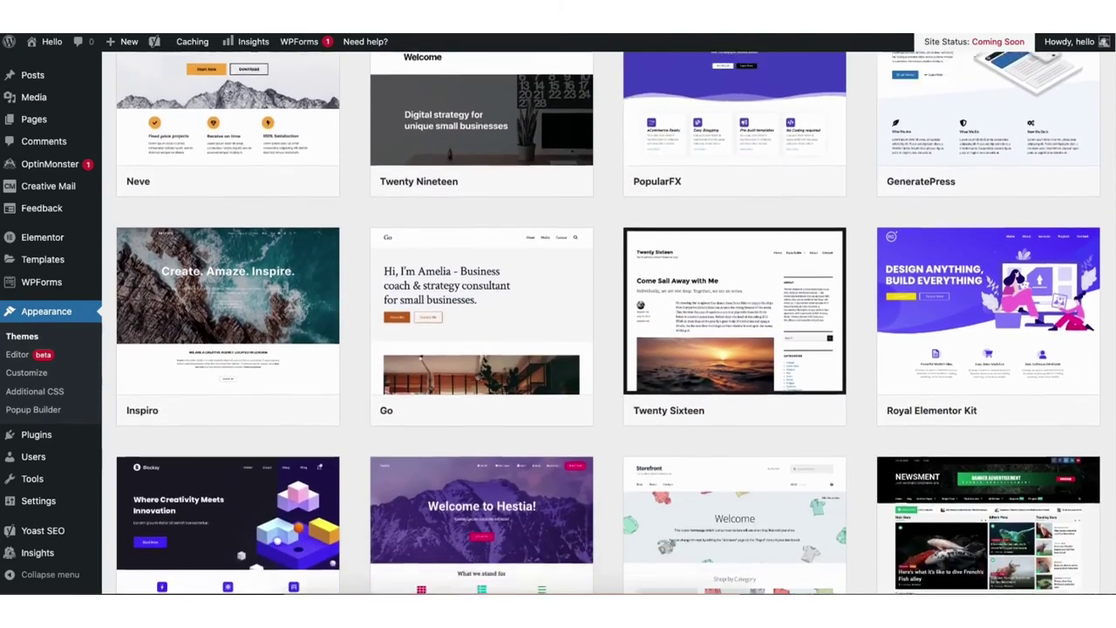
scroll(611, 323, "down", 4)
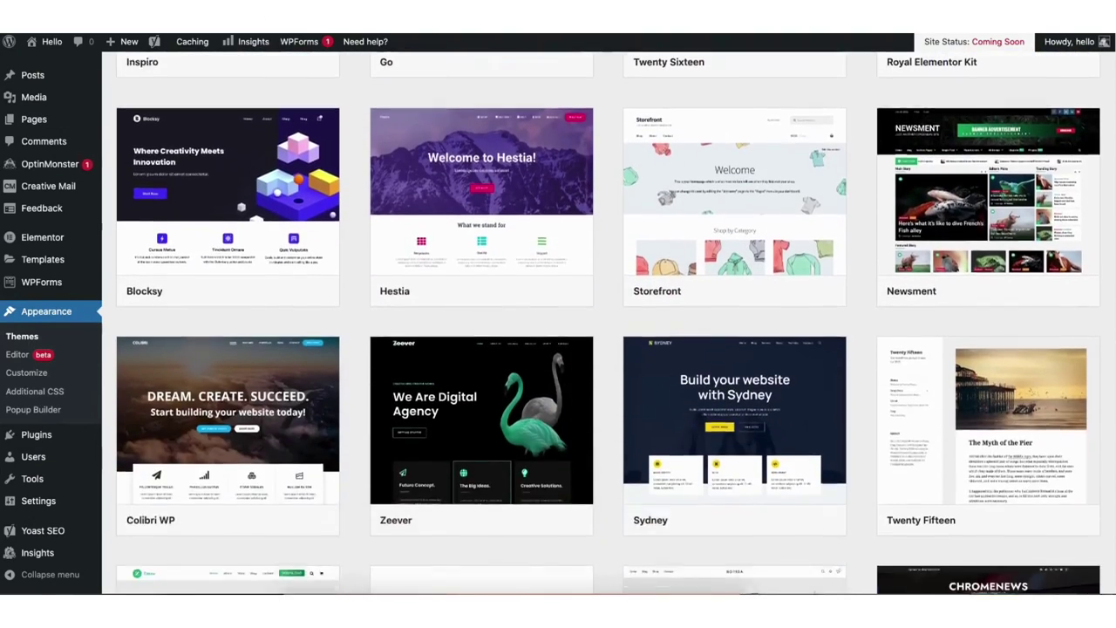
scroll(610, 323, "down", 5)
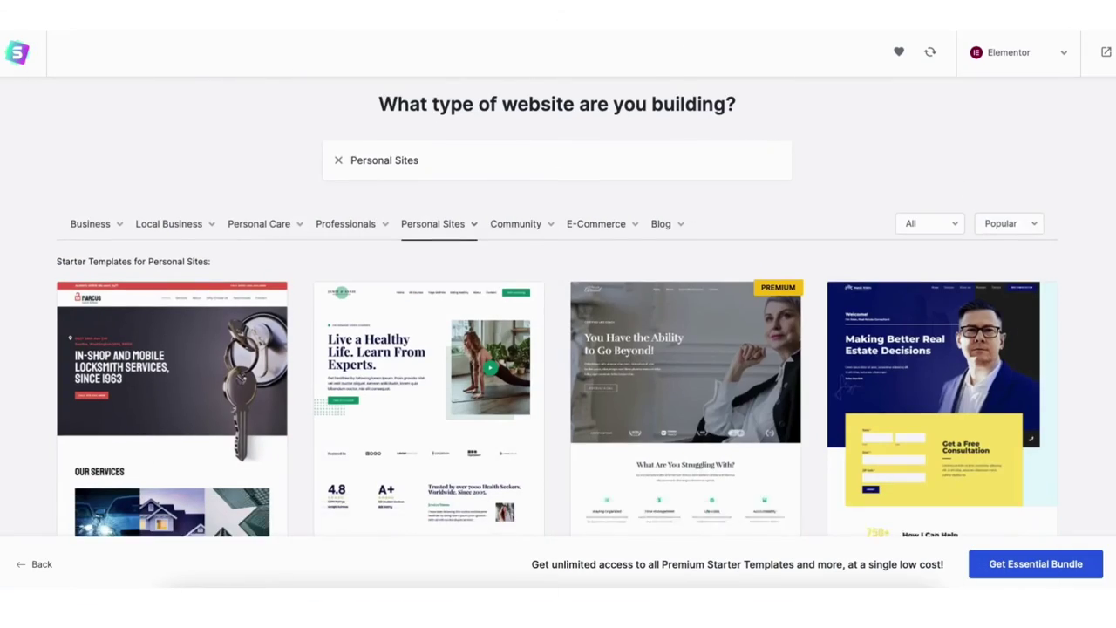
scroll(558, 314, "down", 3)
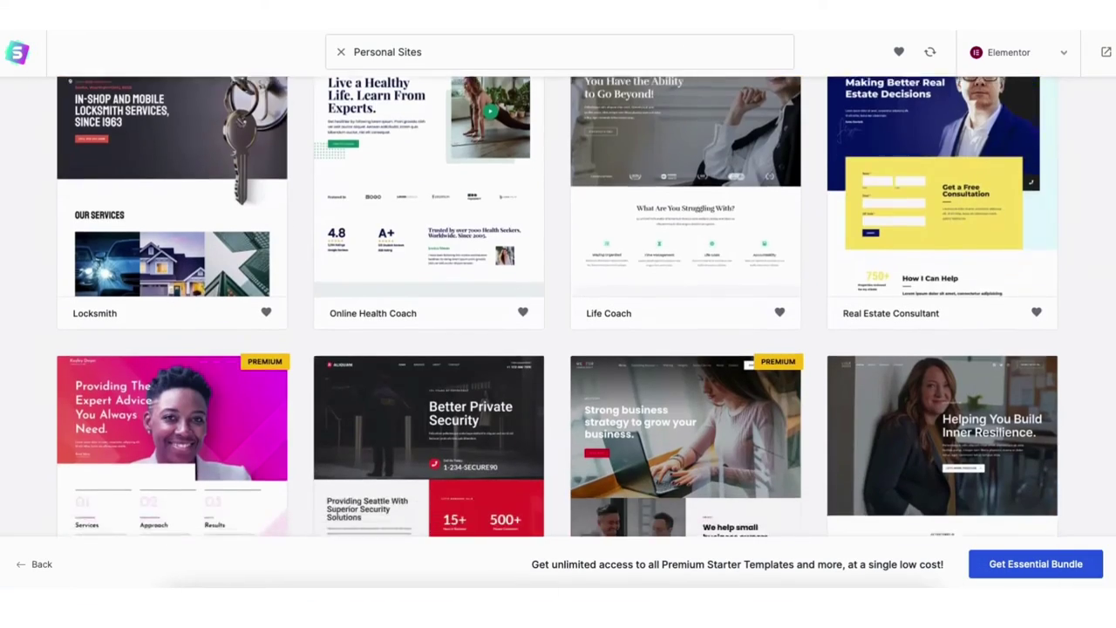
scroll(558, 313, "down", 2)
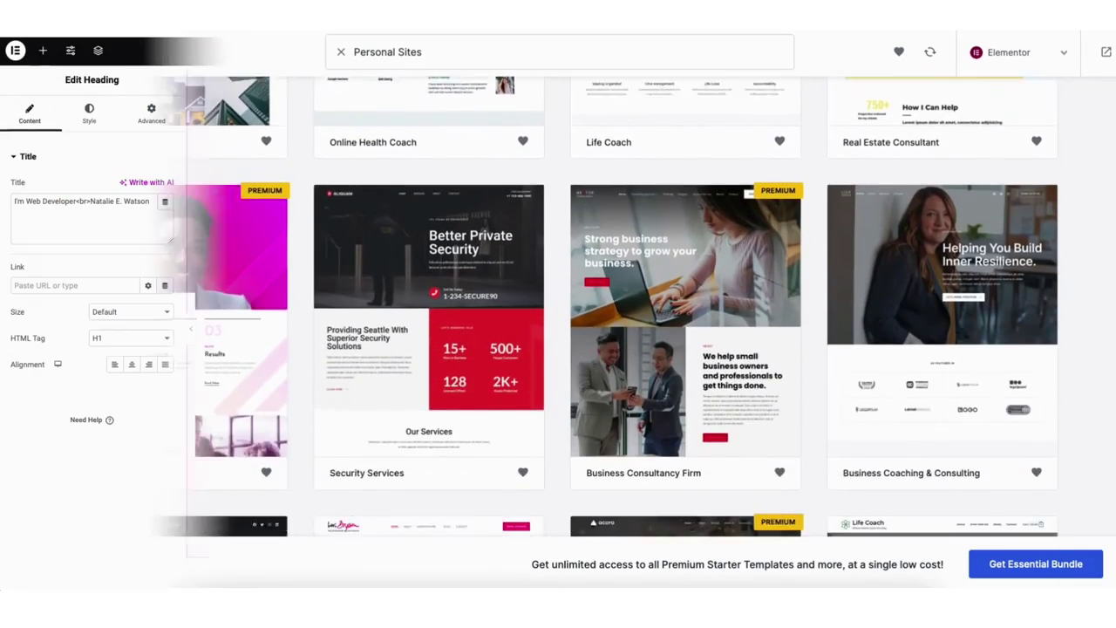
Step: Replace "Web Developer" with "Designer" in the home page's hero heading
left_click_drag(399, 246, 677, 246)
type("Designer")
left_click_drag(48, 375, 602, 342)
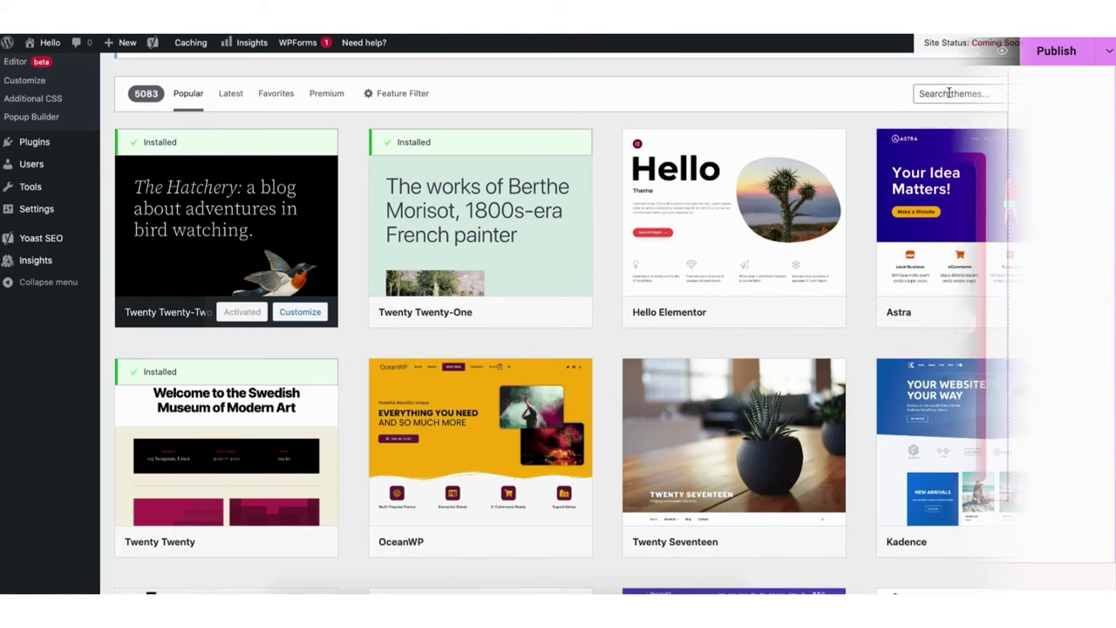
Step: Search the theme library for "astra", then install and activate the Astra theme
left_click(959, 93)
type("ast")
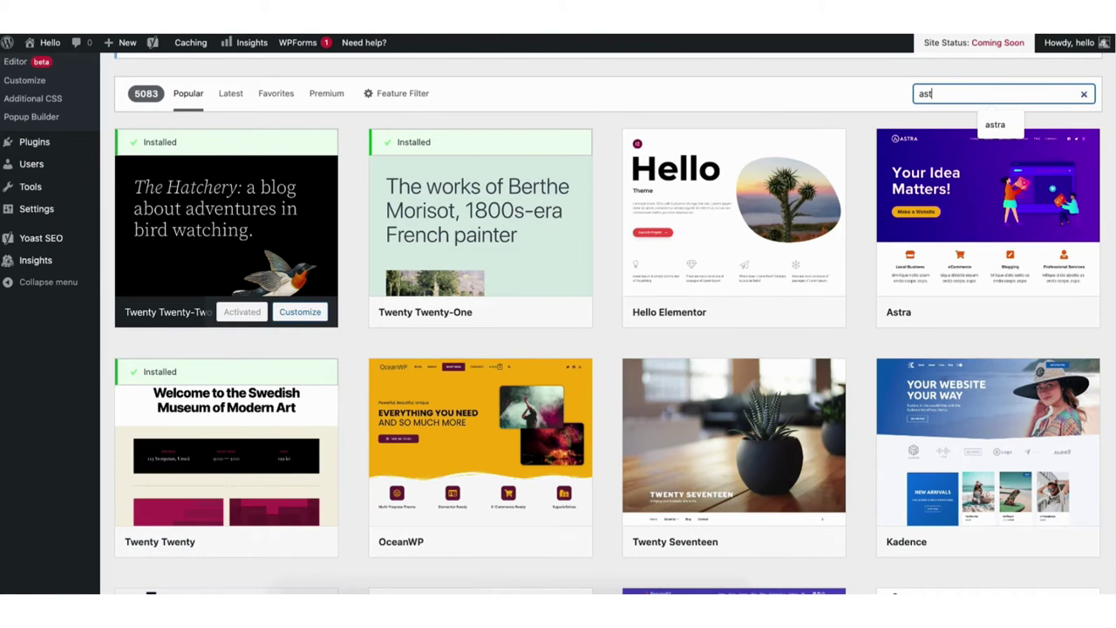
type("ra")
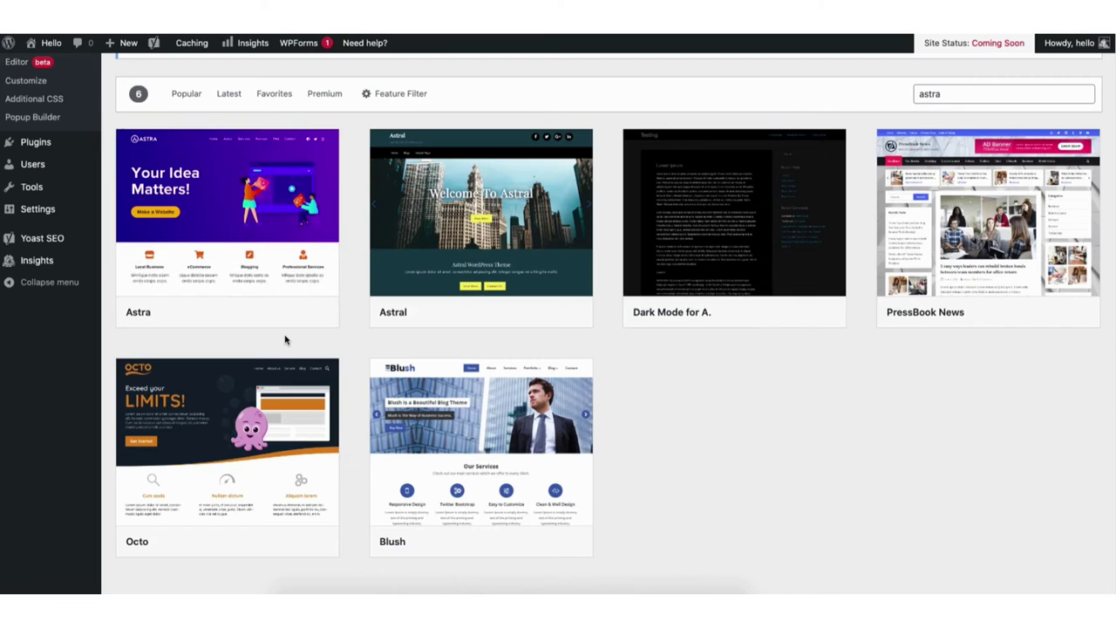
left_click(252, 311)
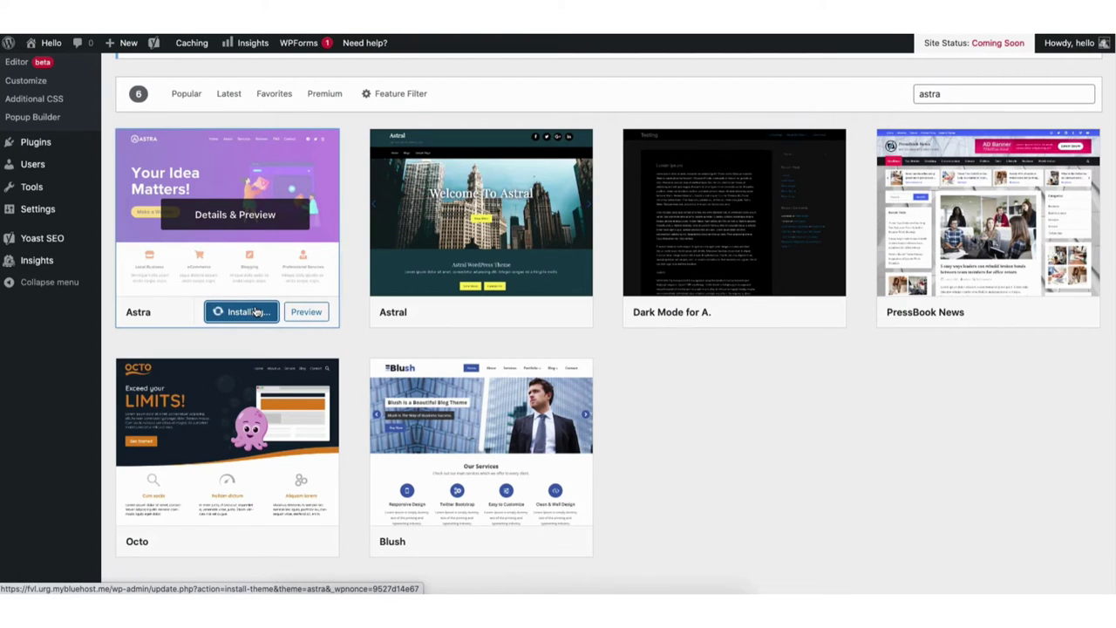
left_click(235, 315)
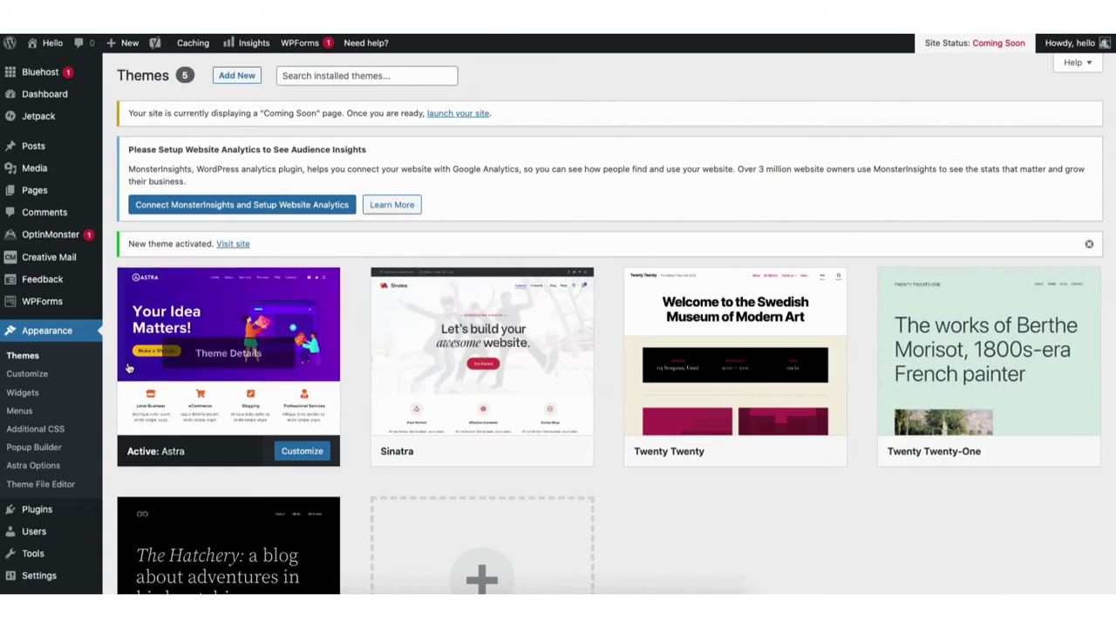
Step: Find the Starter Templates plugin by Brainstorm Force with the search "starter templates", then install and activate it
mouse_move(38, 513)
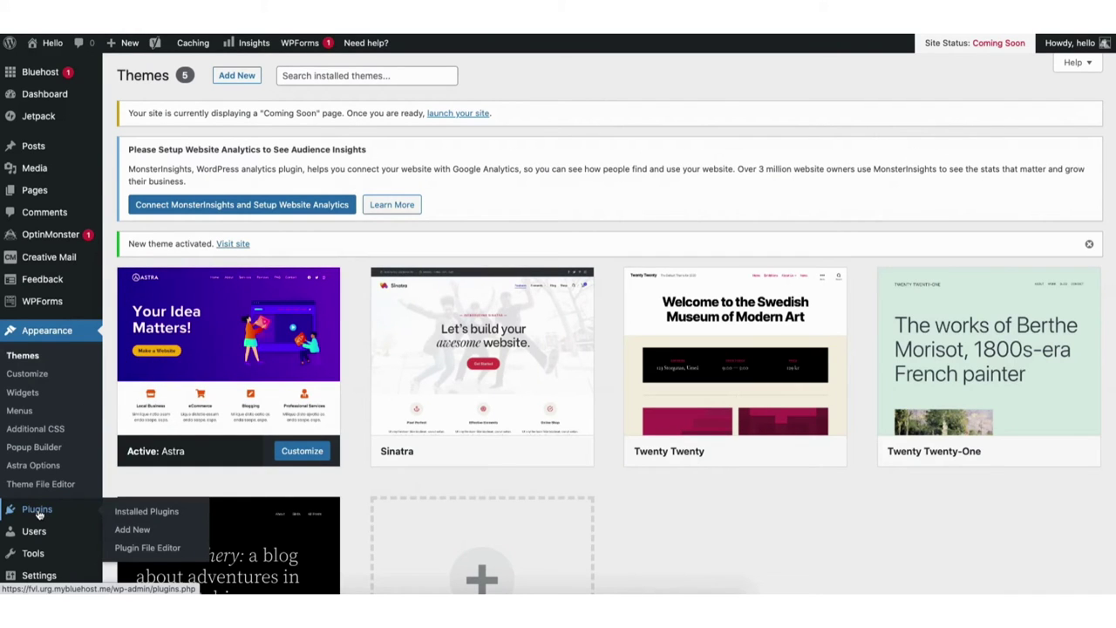
left_click(132, 532)
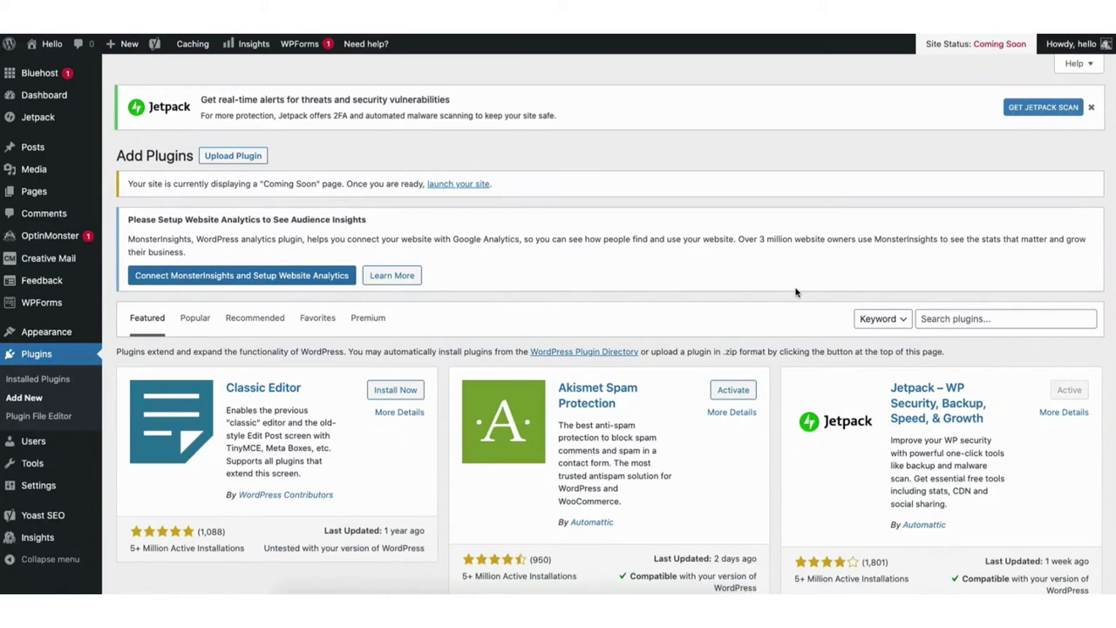
left_click(943, 318)
type("starter templates")
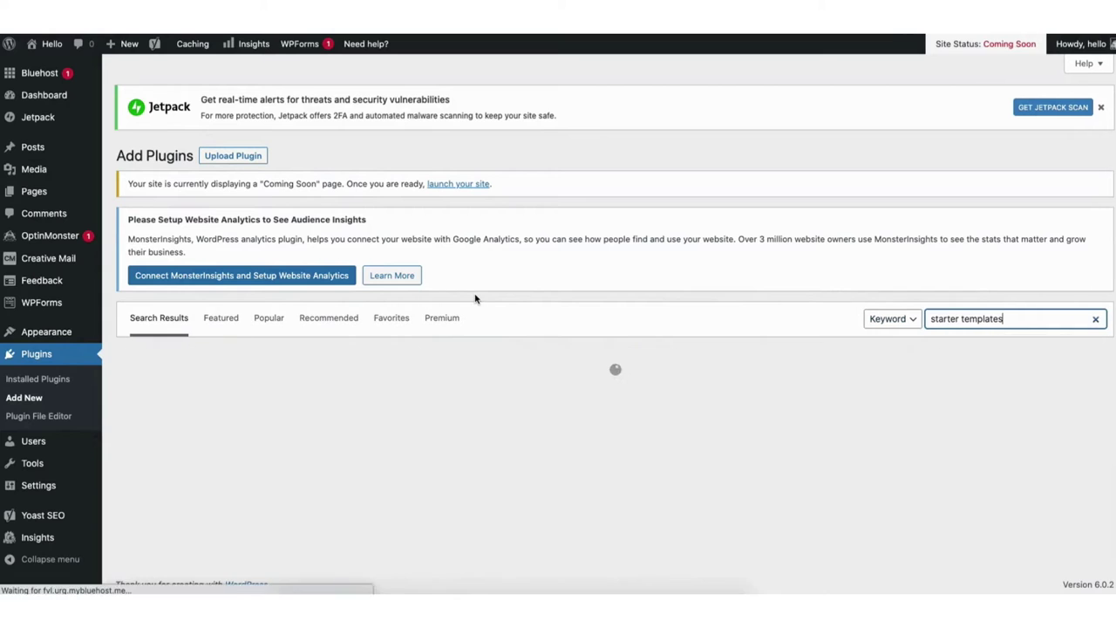
left_click(389, 390)
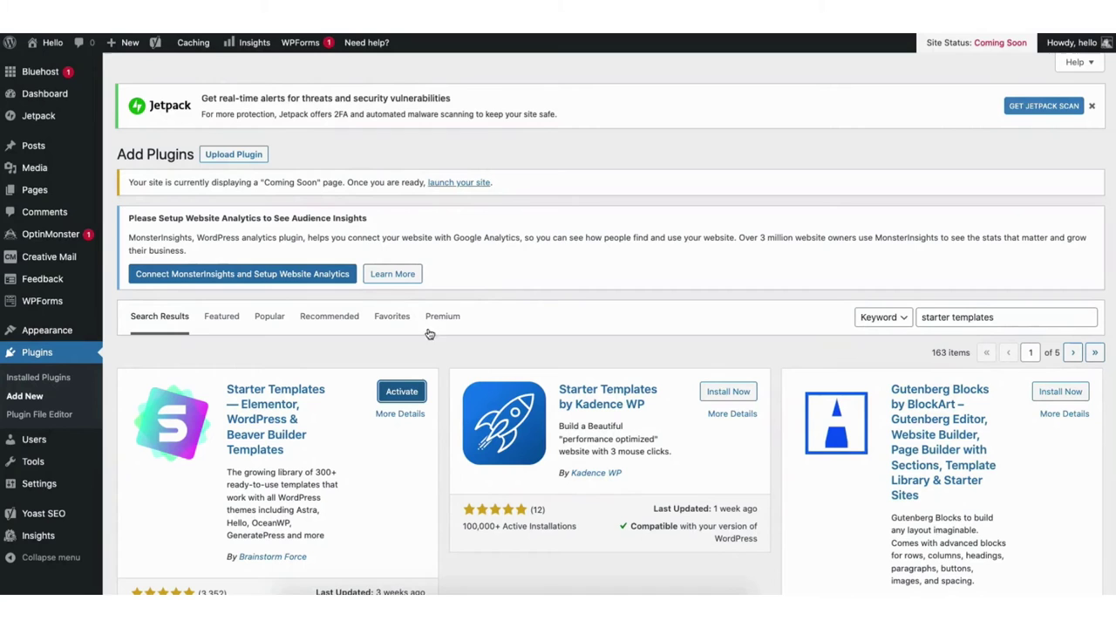
left_click(399, 396)
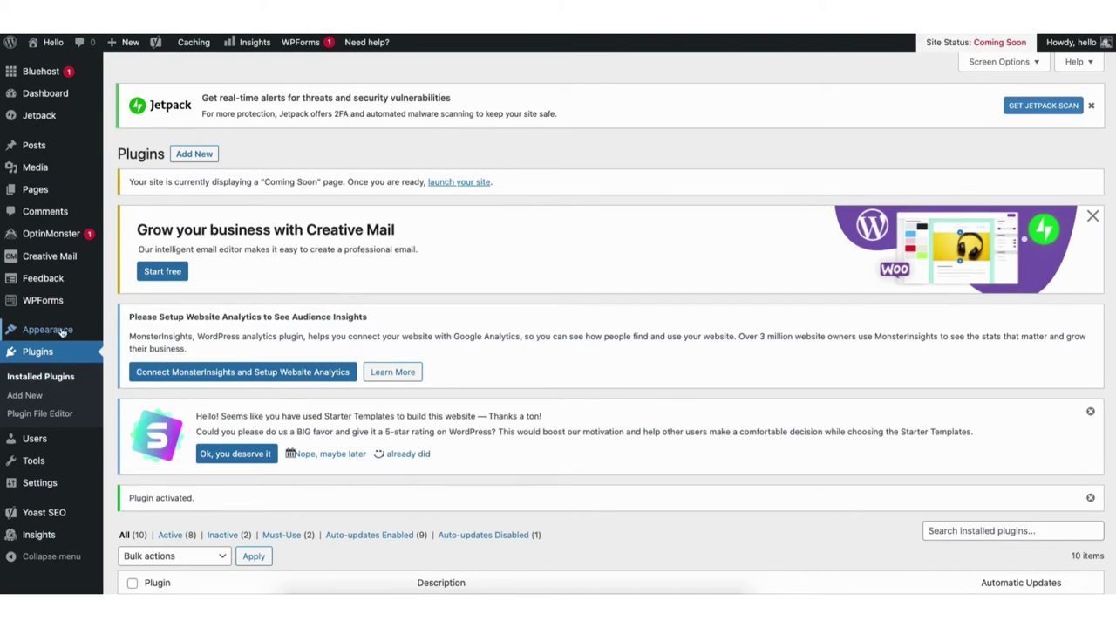
Step: Open the Starter Templates library and browse the popular Elementor templates
mouse_move(48, 332)
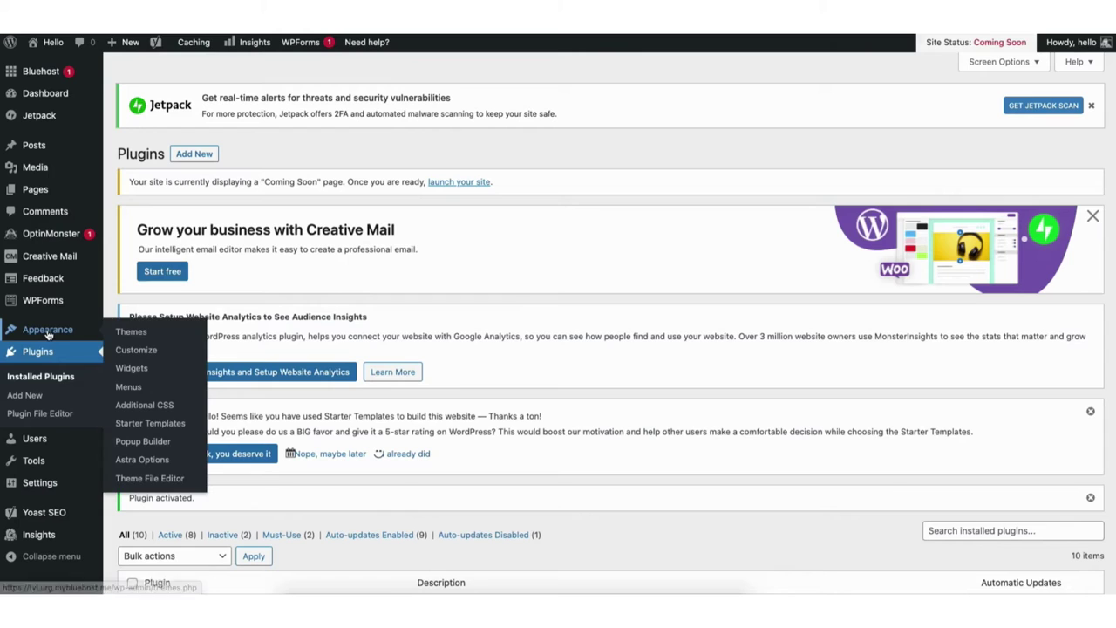
left_click(141, 424)
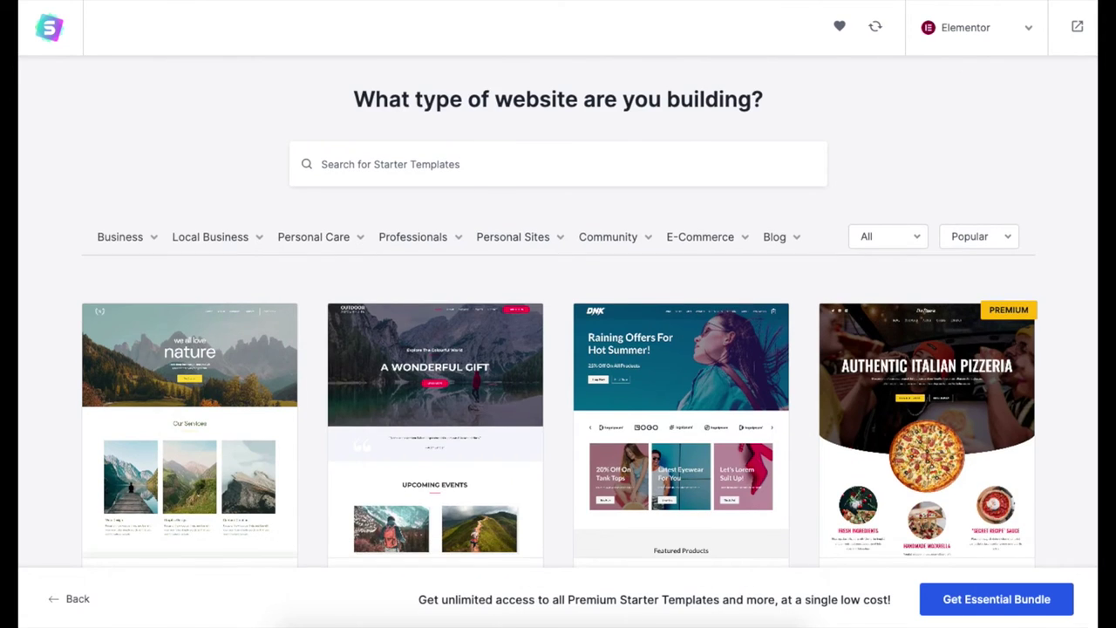
scroll(558, 314, "down", 2)
scroll(558, 314, "down", 3)
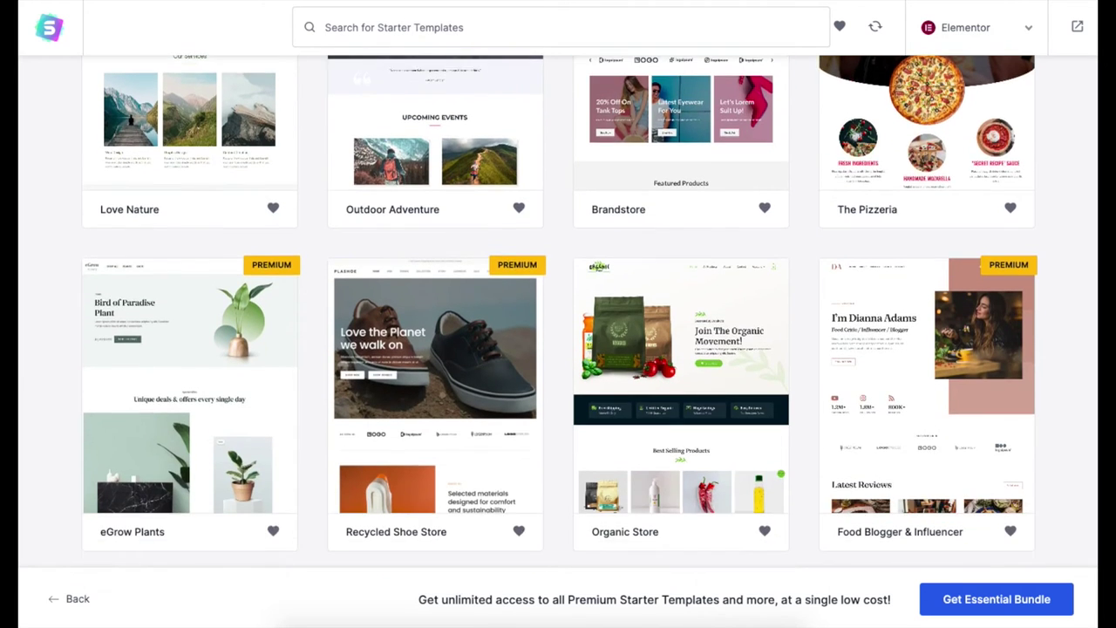
scroll(558, 314, "down", 5)
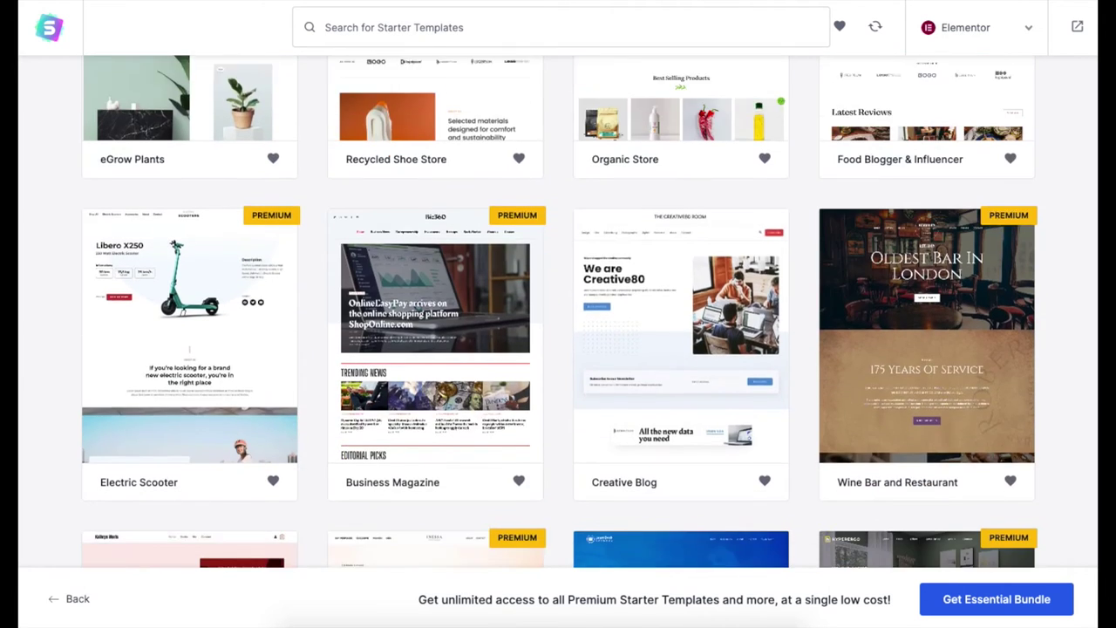
scroll(558, 314, "down", 2)
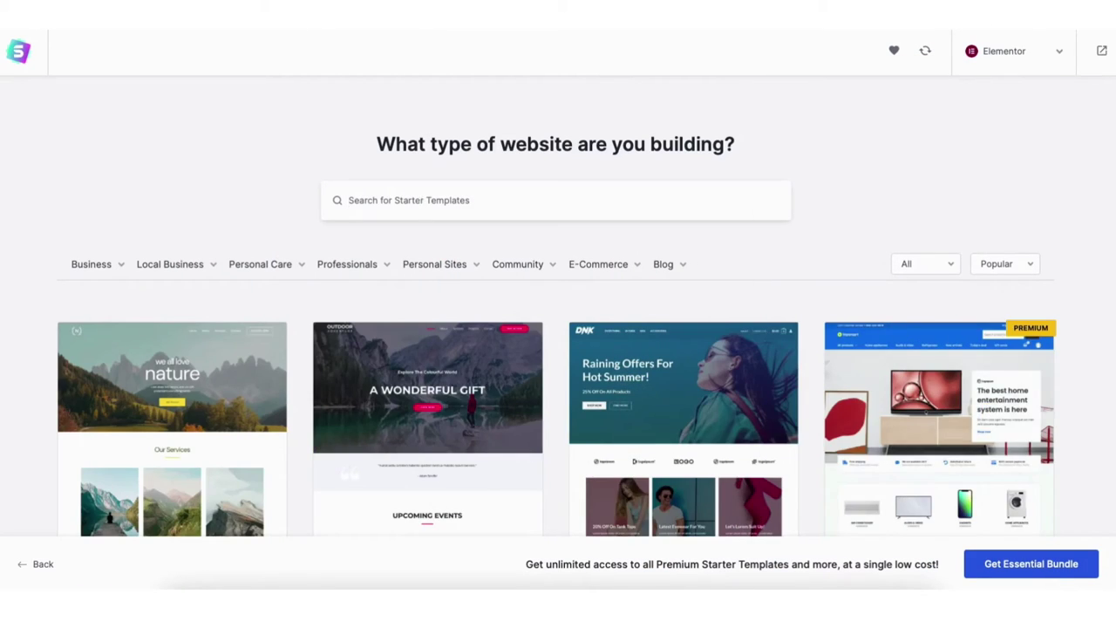
Step: Search the starter templates for "personal" and preview the Personal Portfolio template
type("personal")
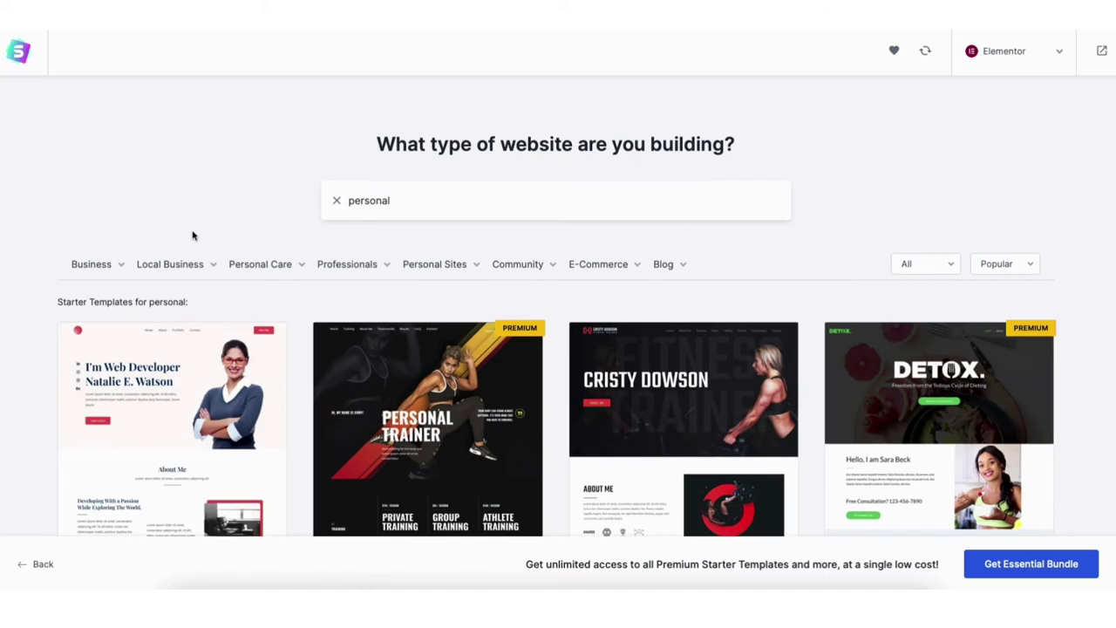
left_click(110, 265)
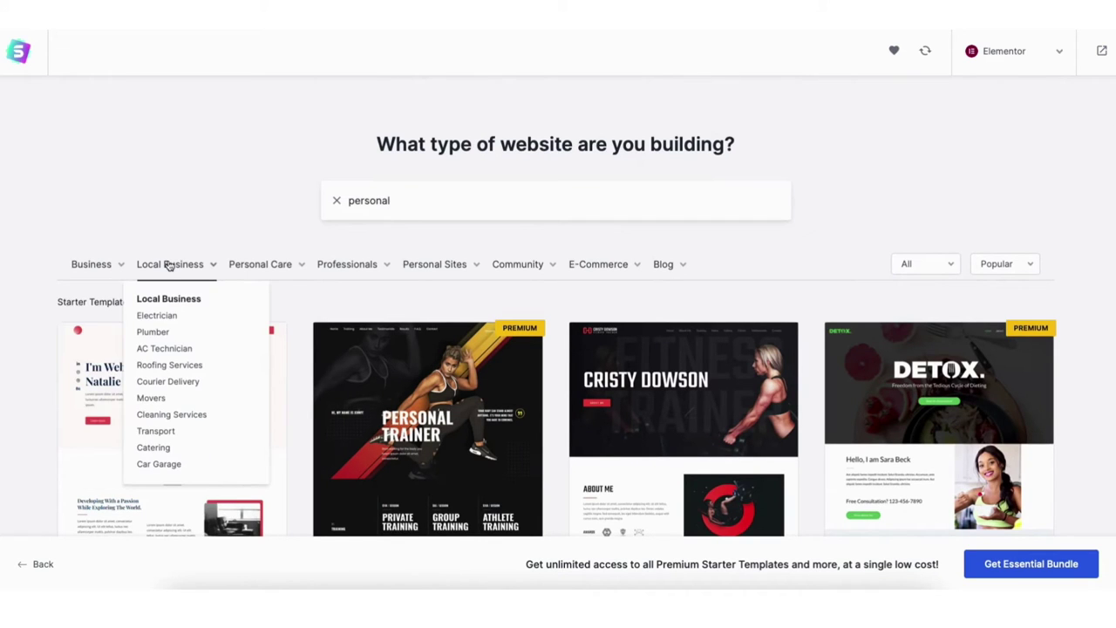
mouse_move(232, 264)
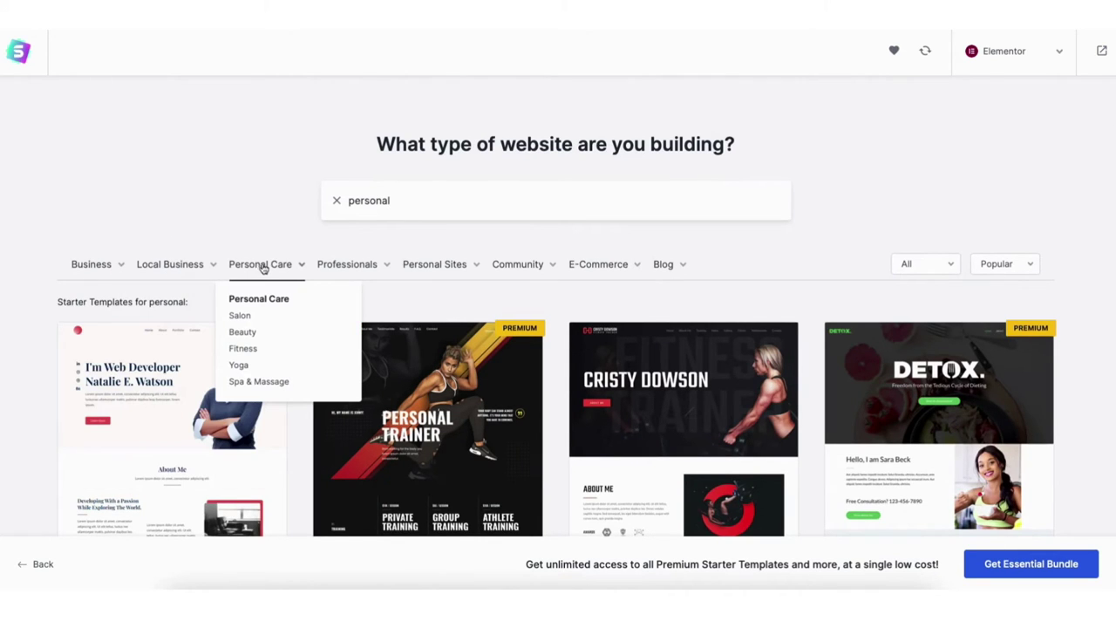
left_click(172, 417)
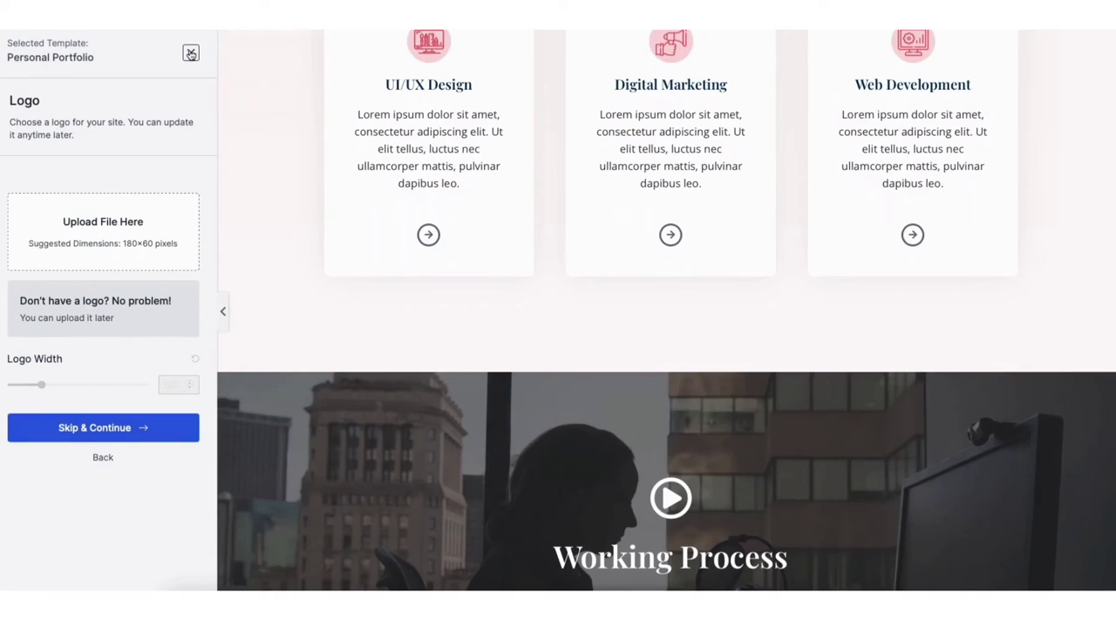
left_click(191, 54)
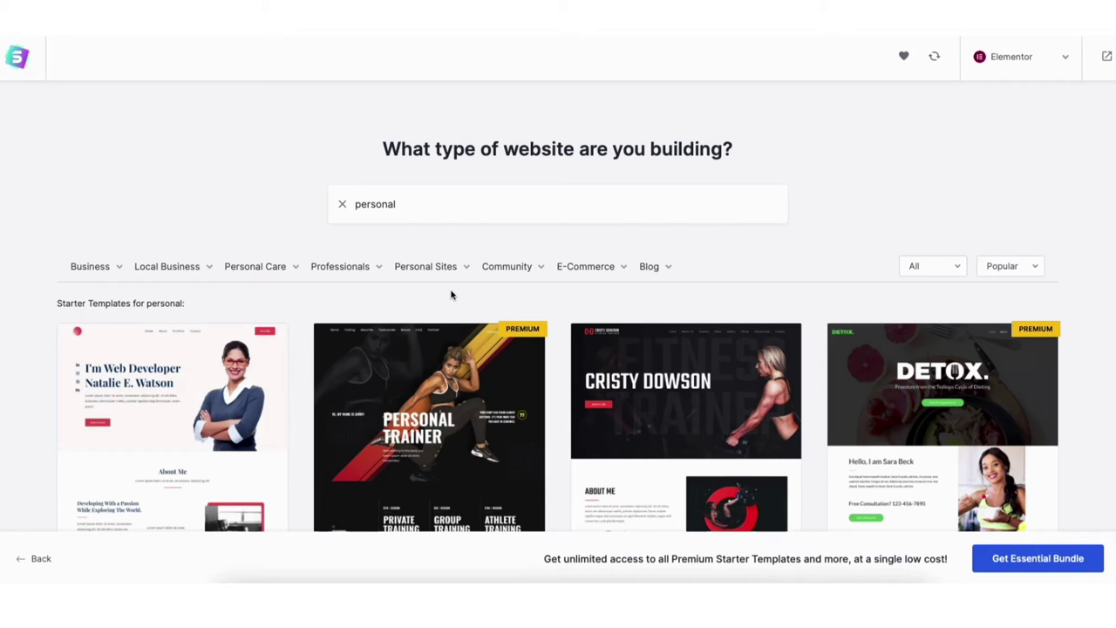
Step: Filter the starter templates by the Personal Sites category and browse the matching designs
mouse_move(437, 271)
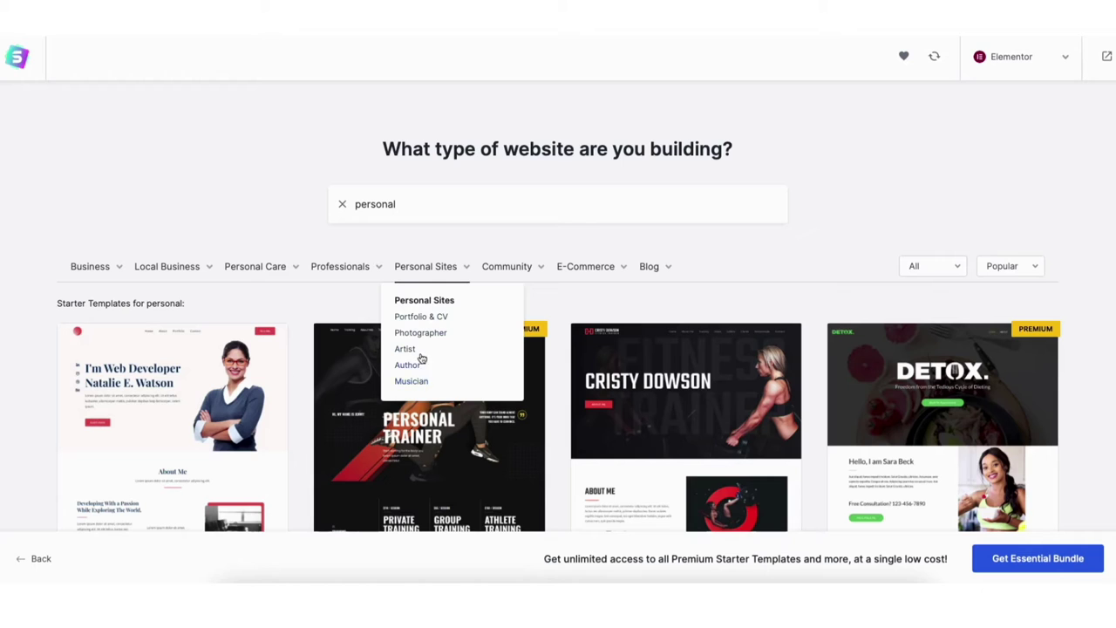
left_click(432, 268)
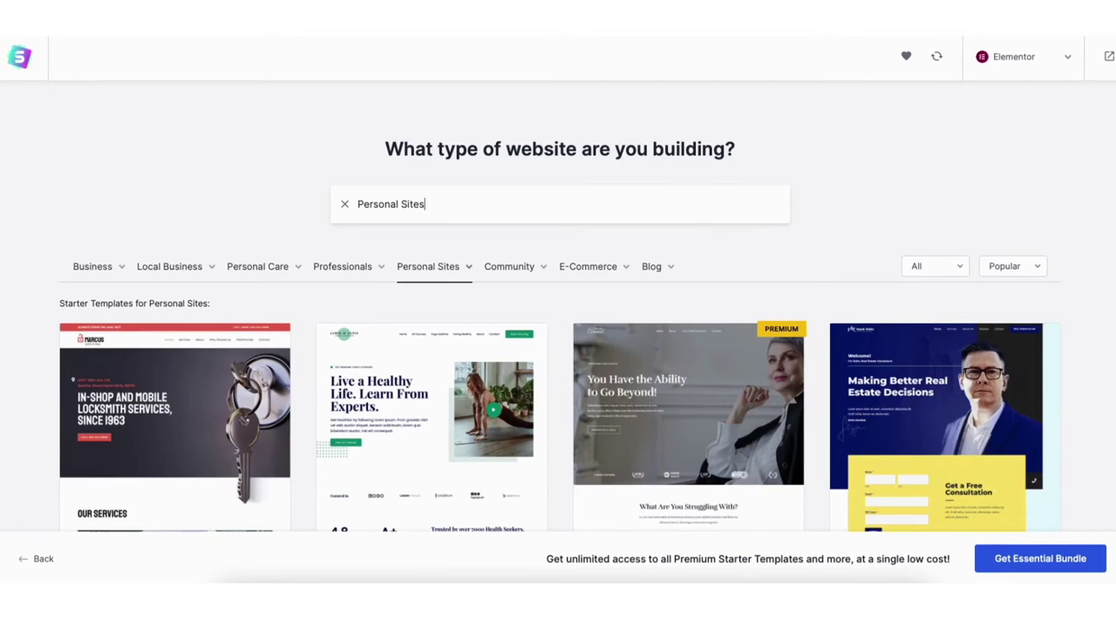
scroll(557, 349, "down", 3)
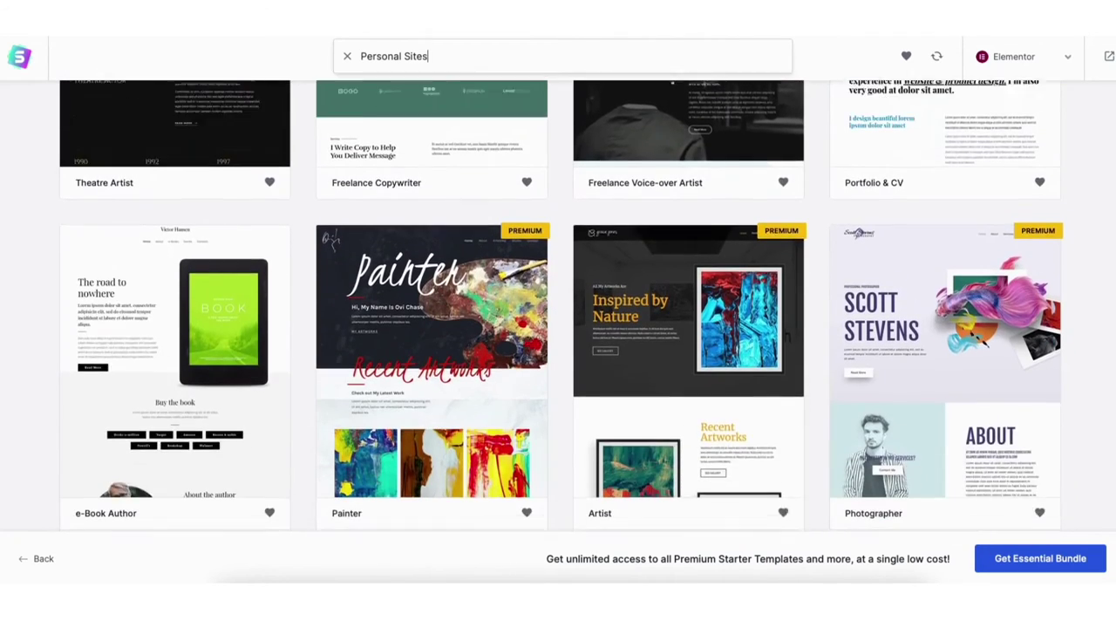
scroll(558, 305, "down", 1)
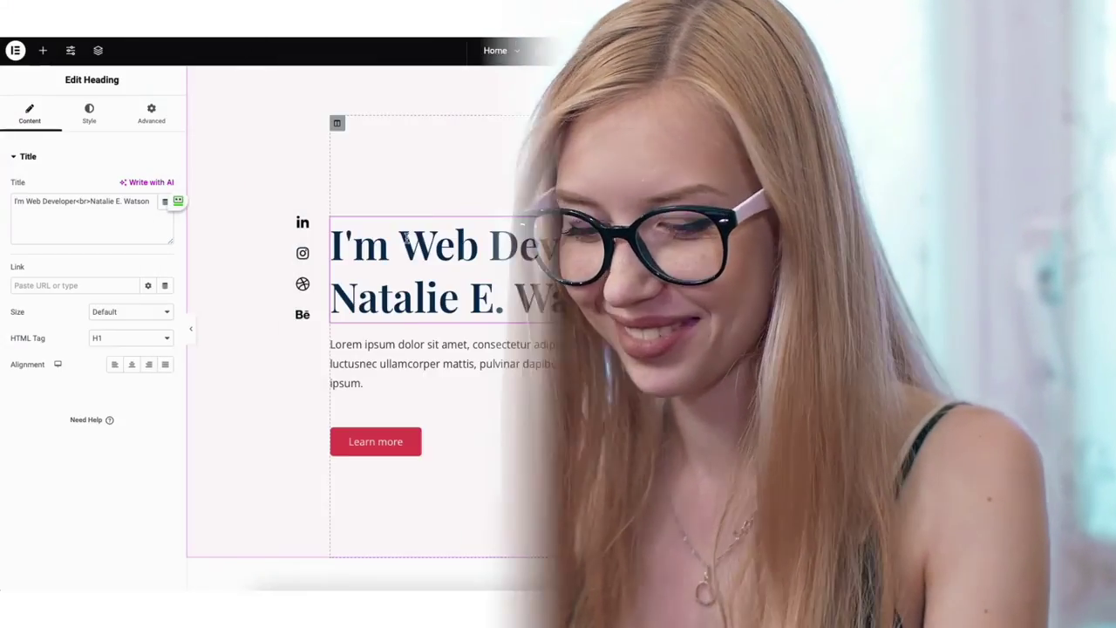
Step: Replace "Web Developer" in the hero heading with "Designer"
left_click_drag(399, 248, 524, 248)
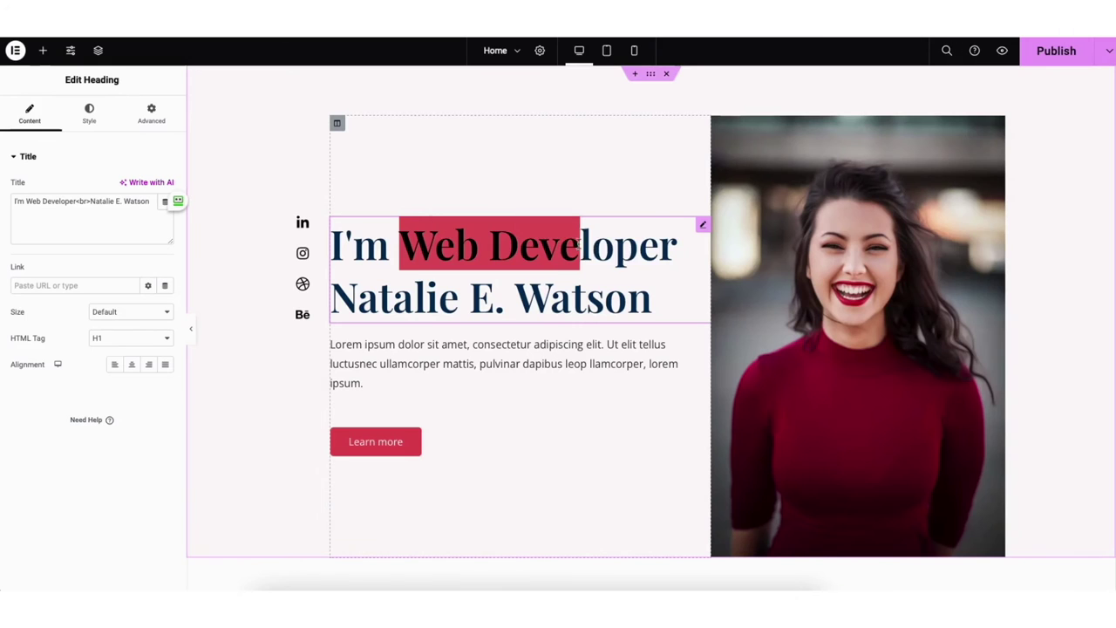
type("Designer")
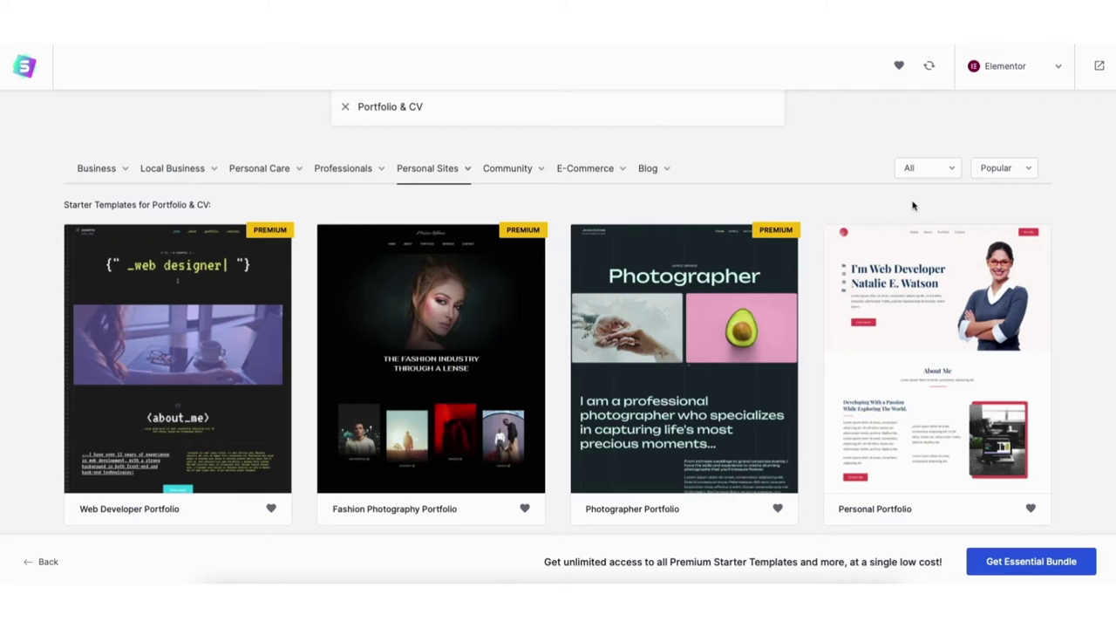
Step: Choose the free Personal Portfolio starter template and skip the logo upload
left_click(939, 329)
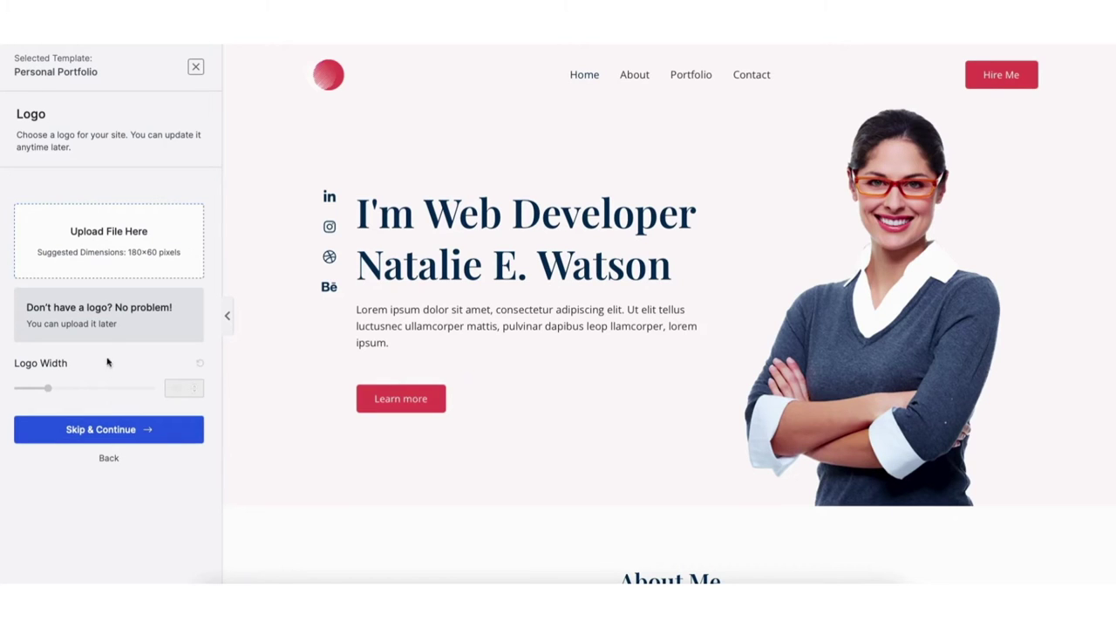
left_click(119, 430)
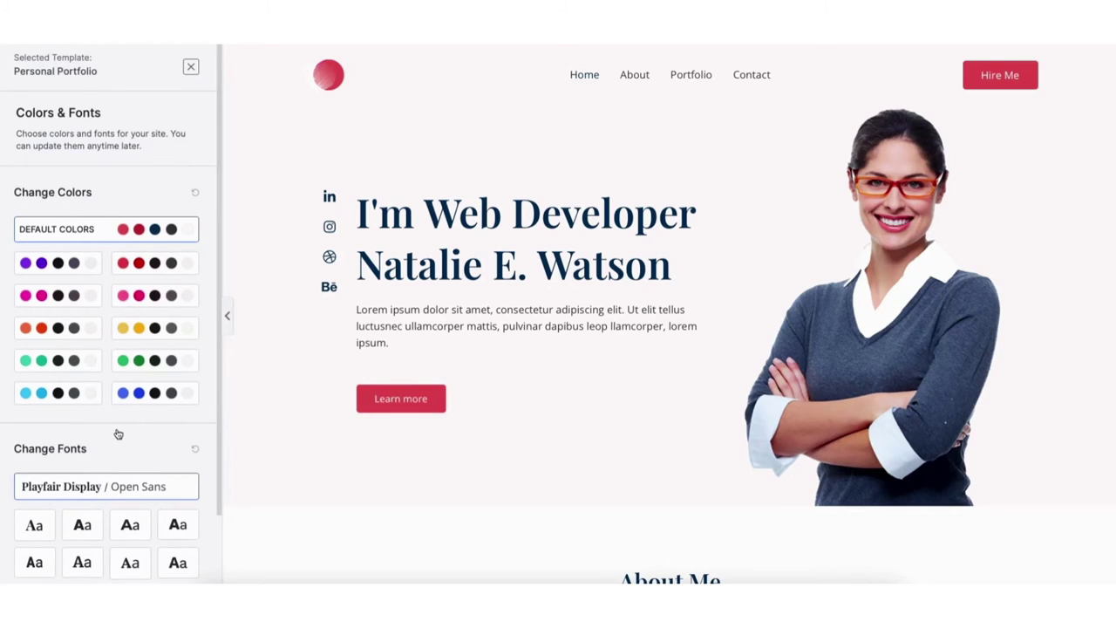
Step: Try the purple, magenta, orange and green color palettes on the Personal Portfolio template preview
scroll(119, 433, "down", 1)
left_click(73, 178)
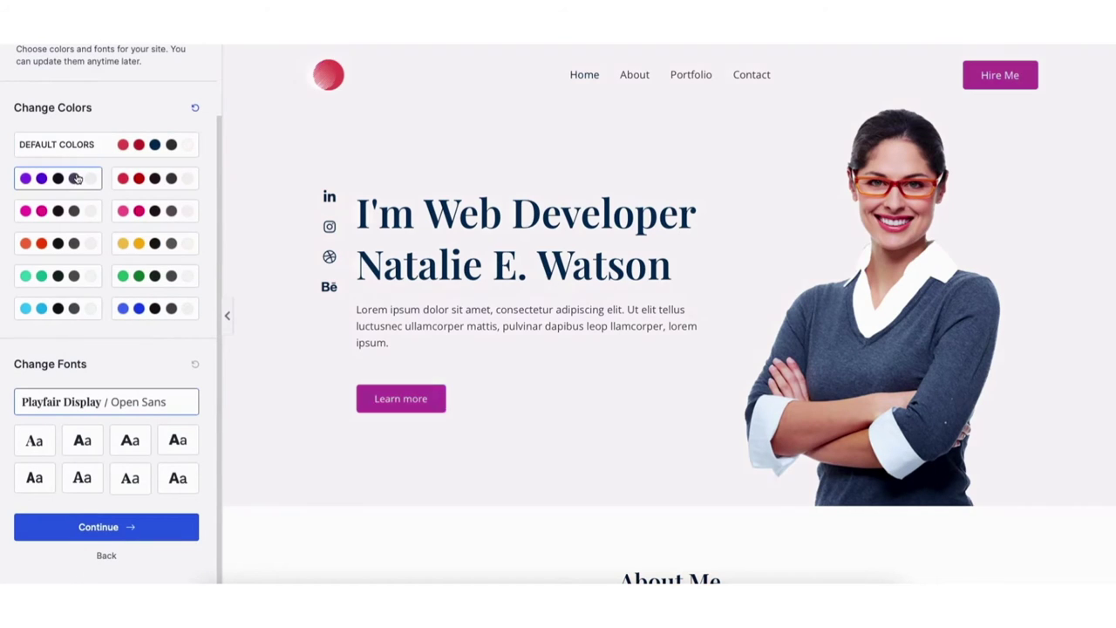
left_click(61, 212)
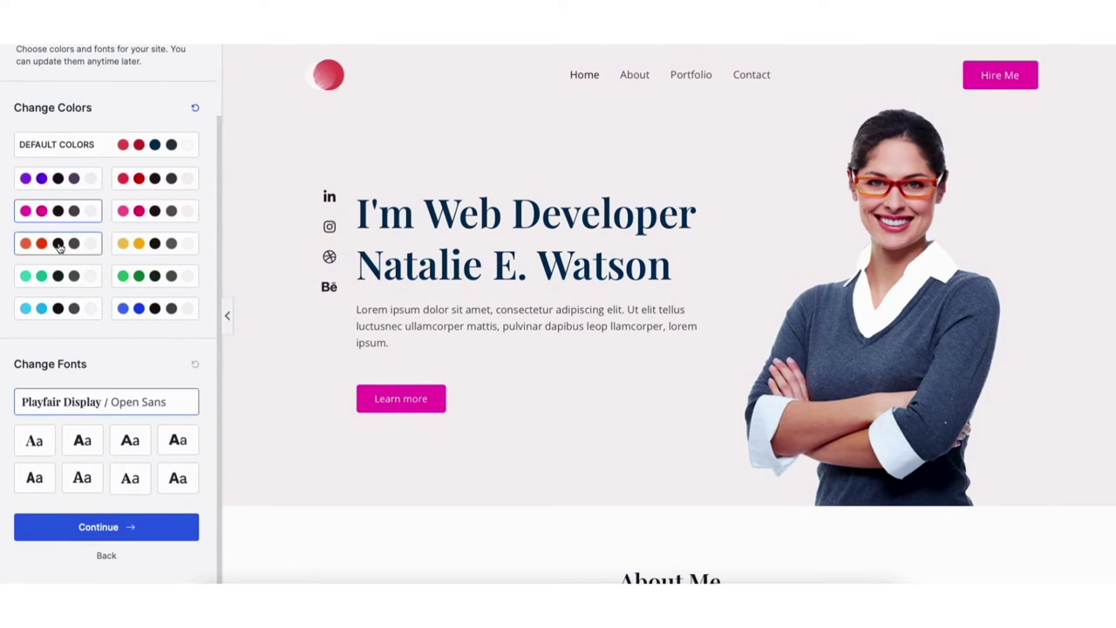
left_click(58, 245)
left_click(59, 275)
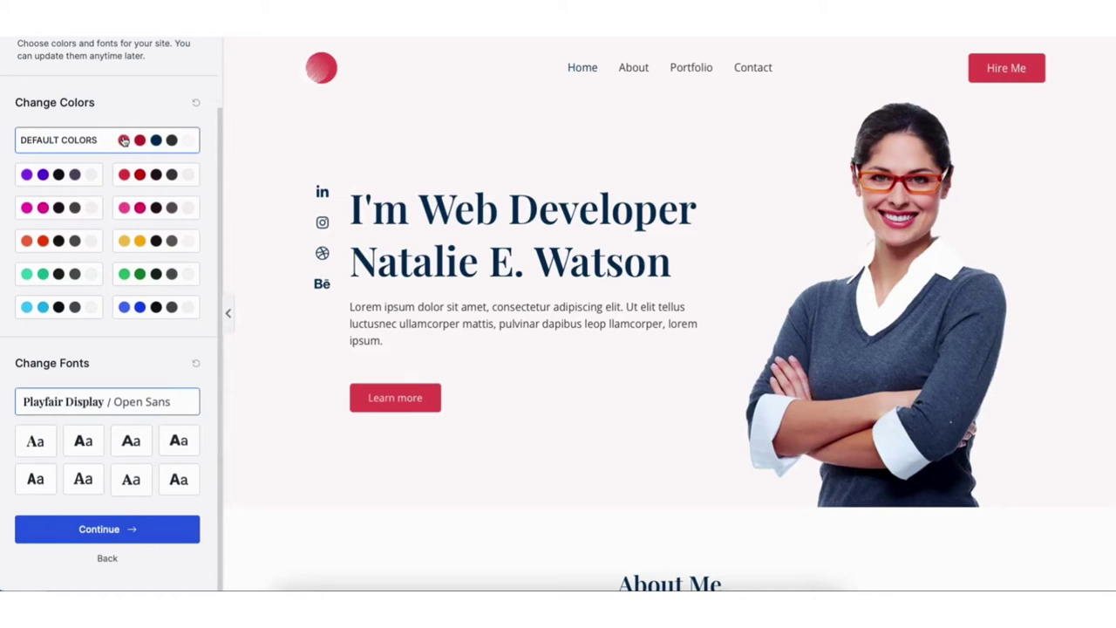
Step: Continue with the default colors and the Playfair Display / Open Sans fonts, and build the website with all import options enabled
left_click(96, 529)
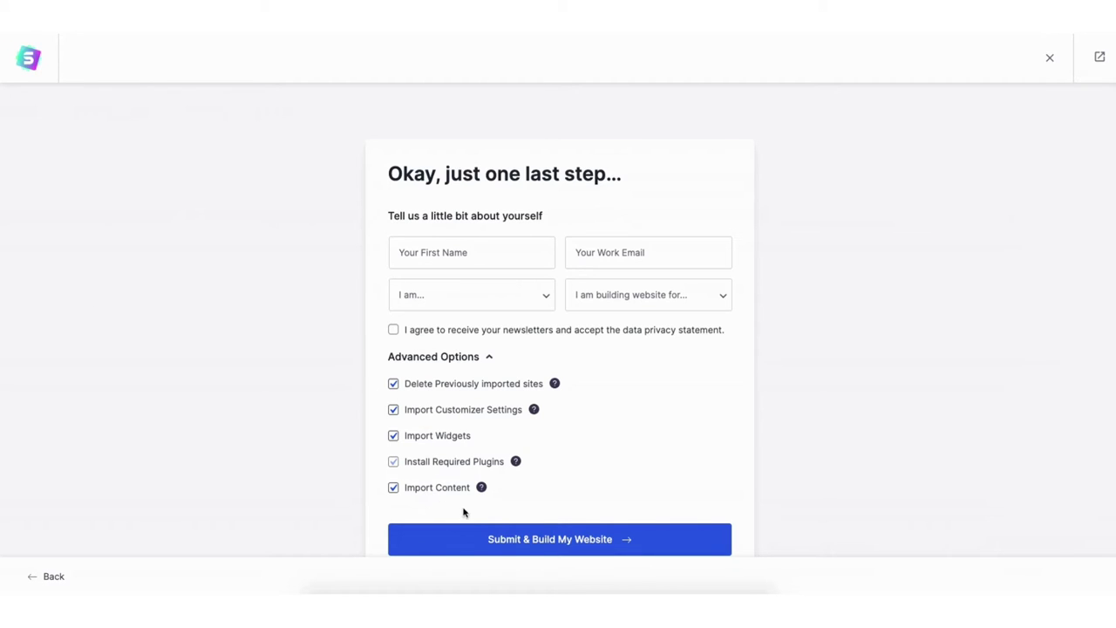
left_click(520, 540)
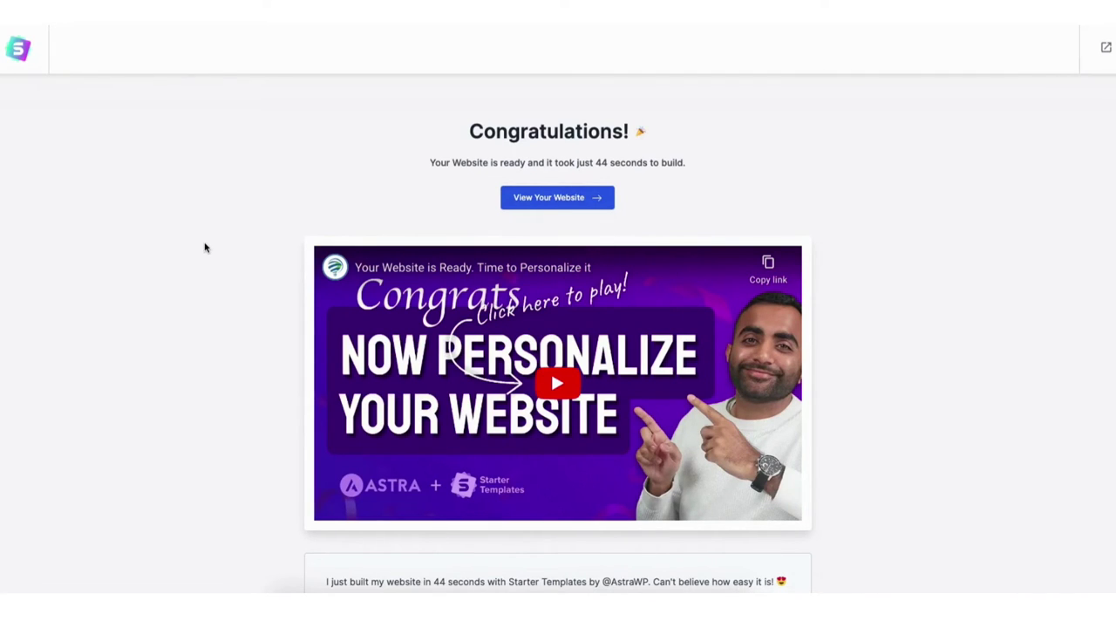
Step: View the newly built website and look through its home page from the hero section to Work Experience
left_click(522, 199)
scroll(558, 314, "down", 5)
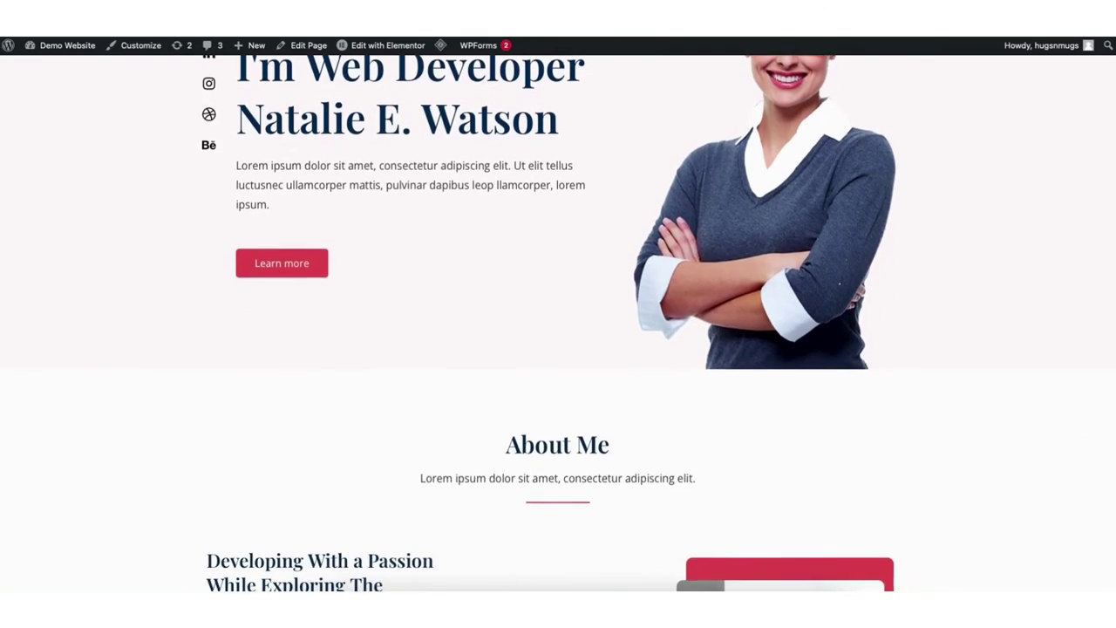
scroll(1113, 175, "down", 5)
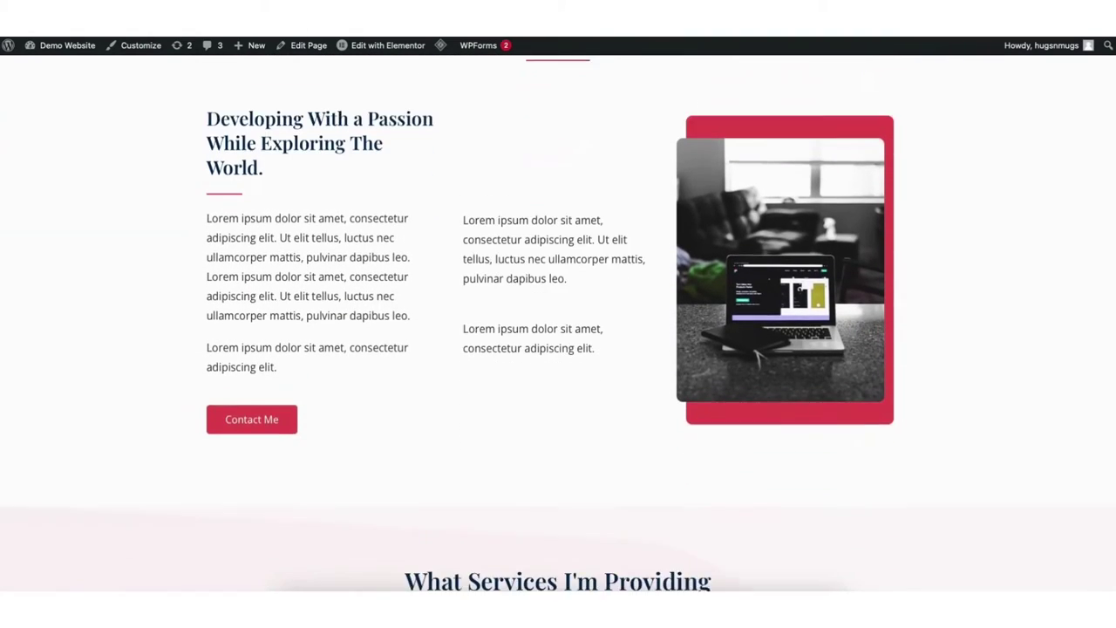
scroll(1113, 176, "down", 5)
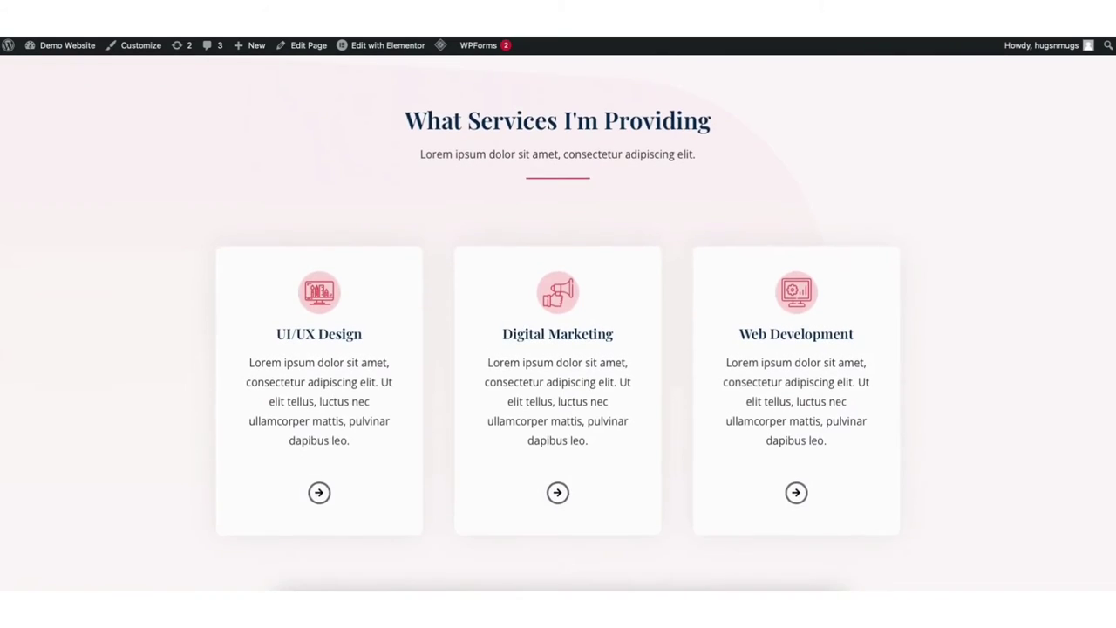
scroll(558, 323, "down", 5)
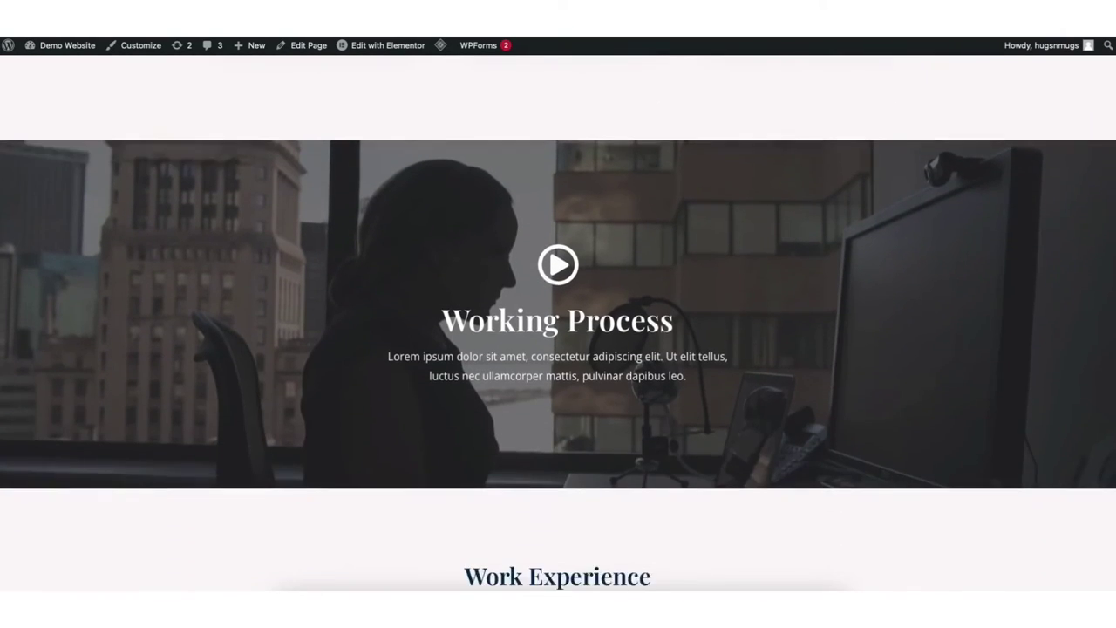
scroll(558, 322, "down", 5)
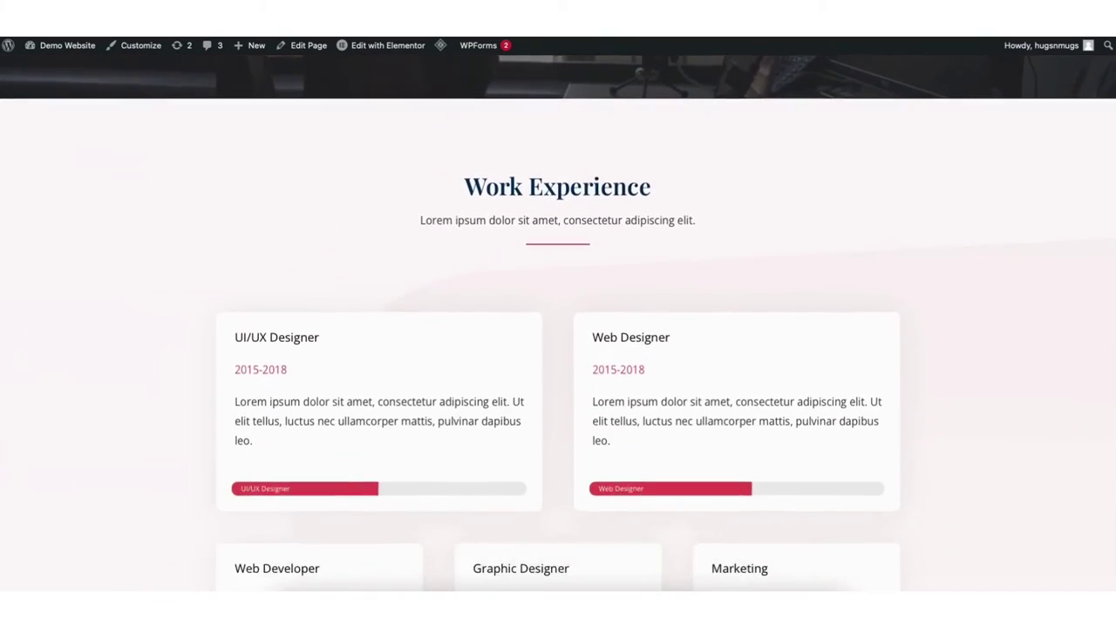
scroll(1109, 415, "down", 5)
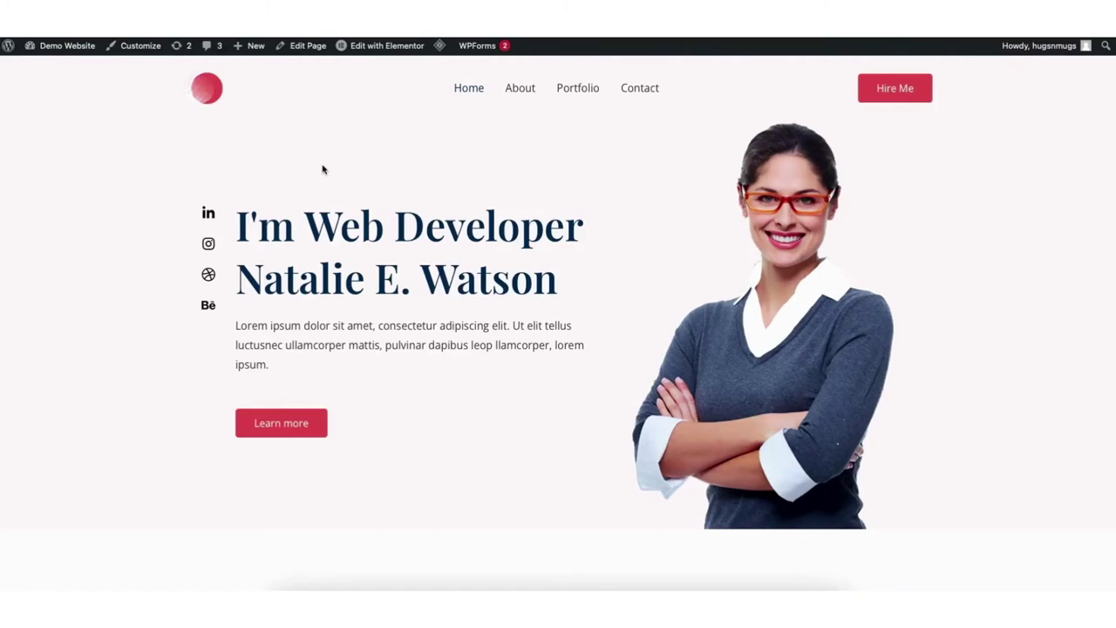
Step: From the WordPress dashboard, activate all experiments and features in the Elementor settings and save the changes
mouse_move(61, 51)
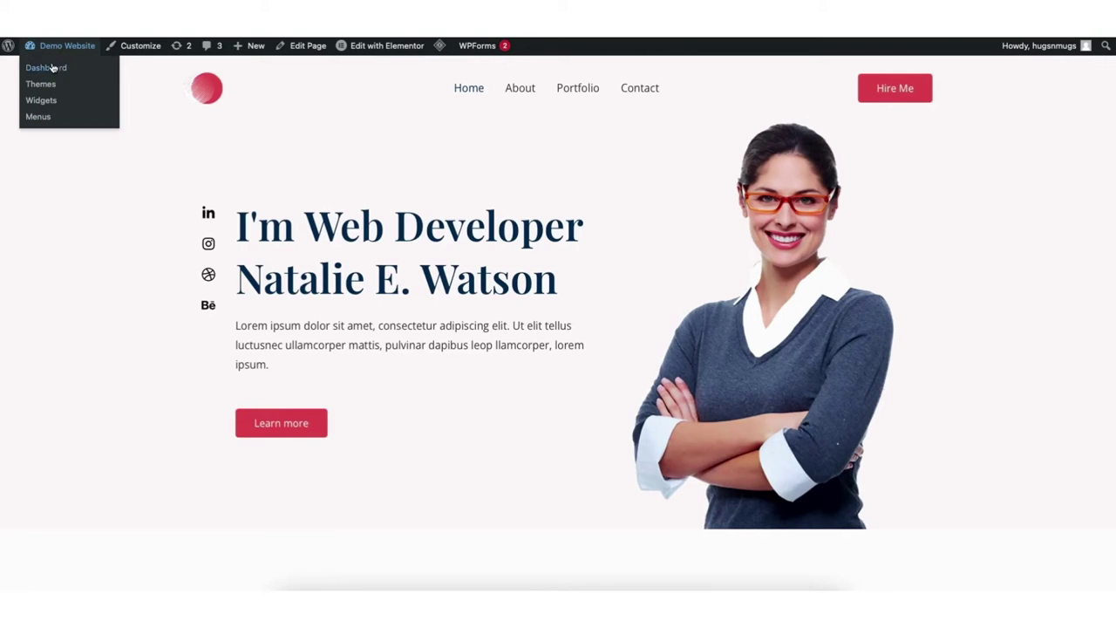
left_click(51, 72)
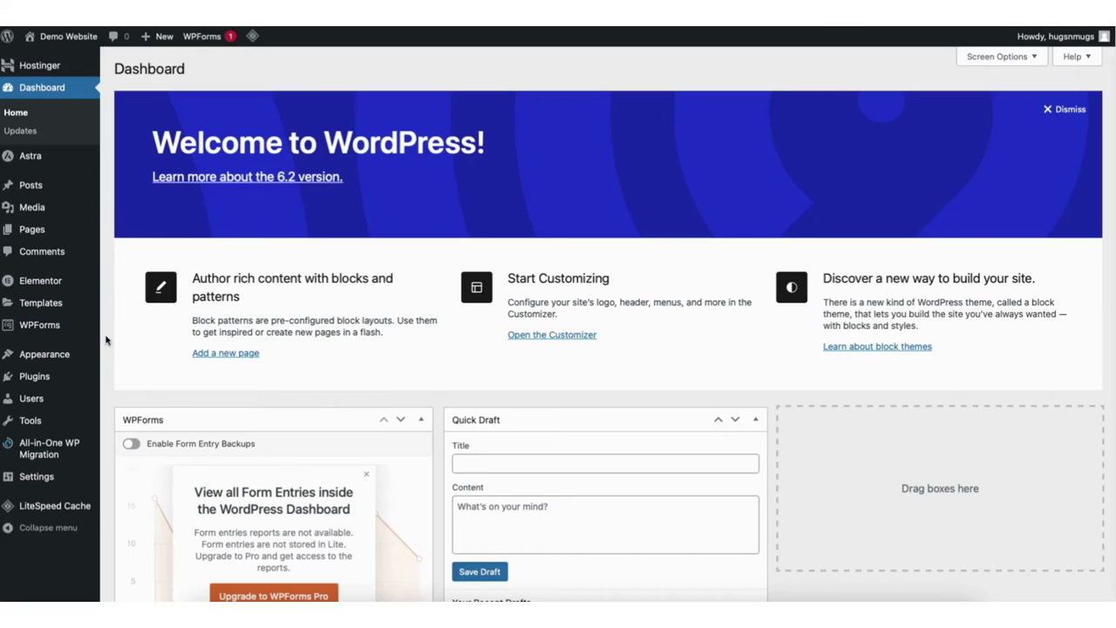
mouse_move(46, 285)
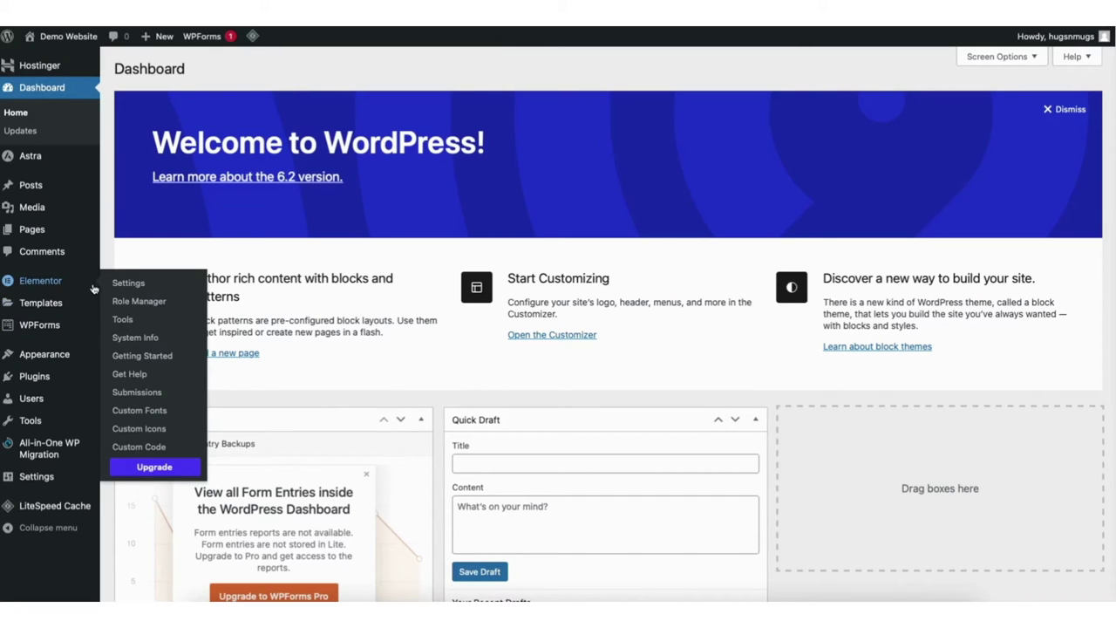
left_click(128, 285)
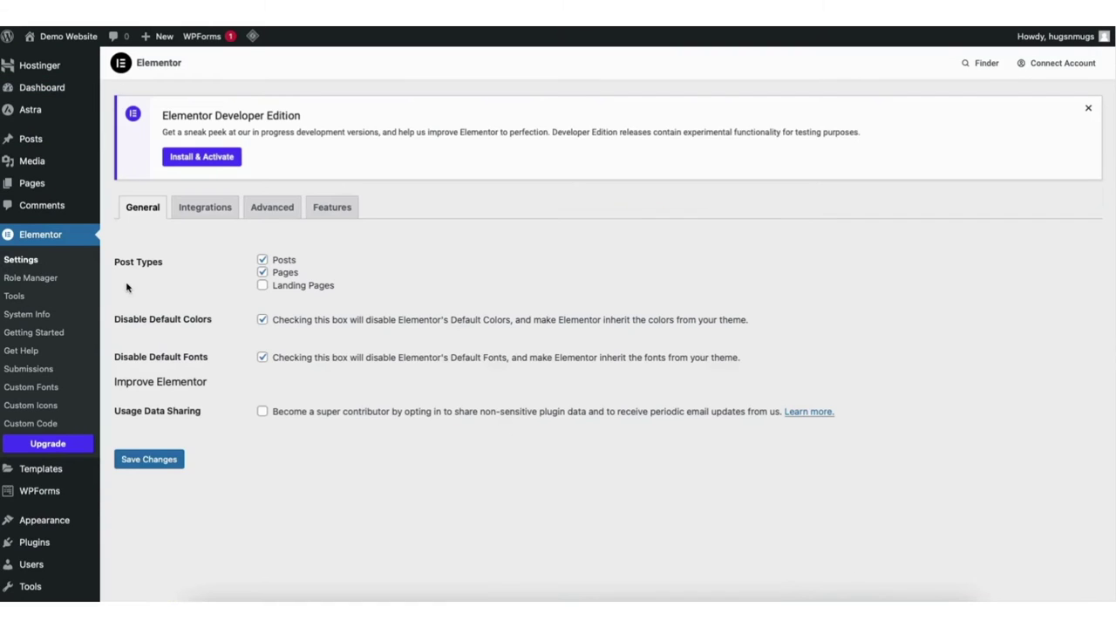
left_click(342, 212)
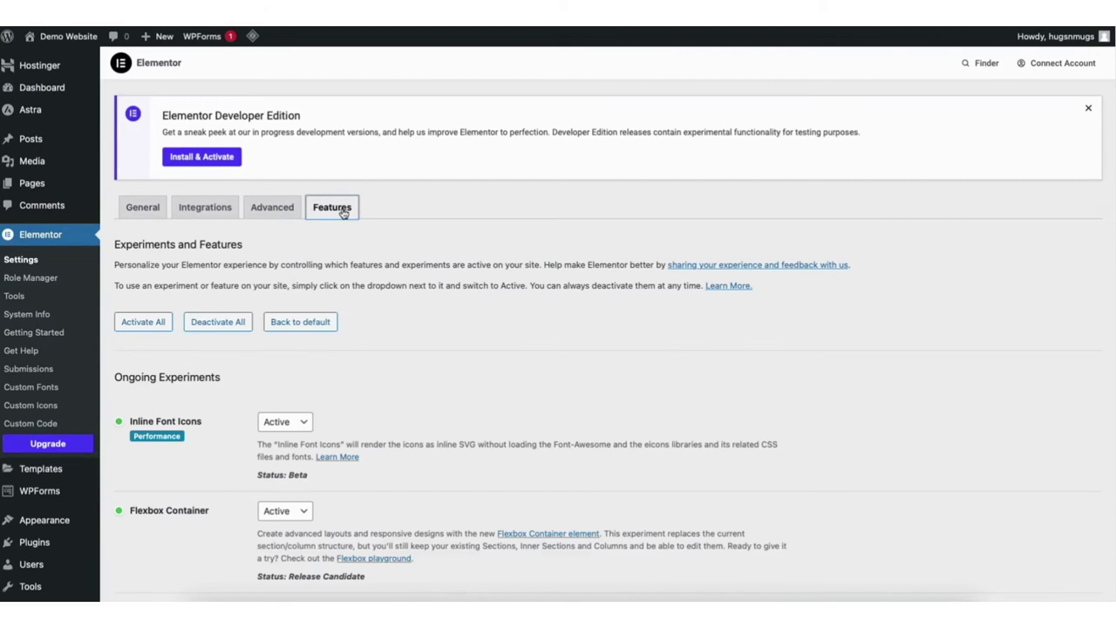
left_click(144, 324)
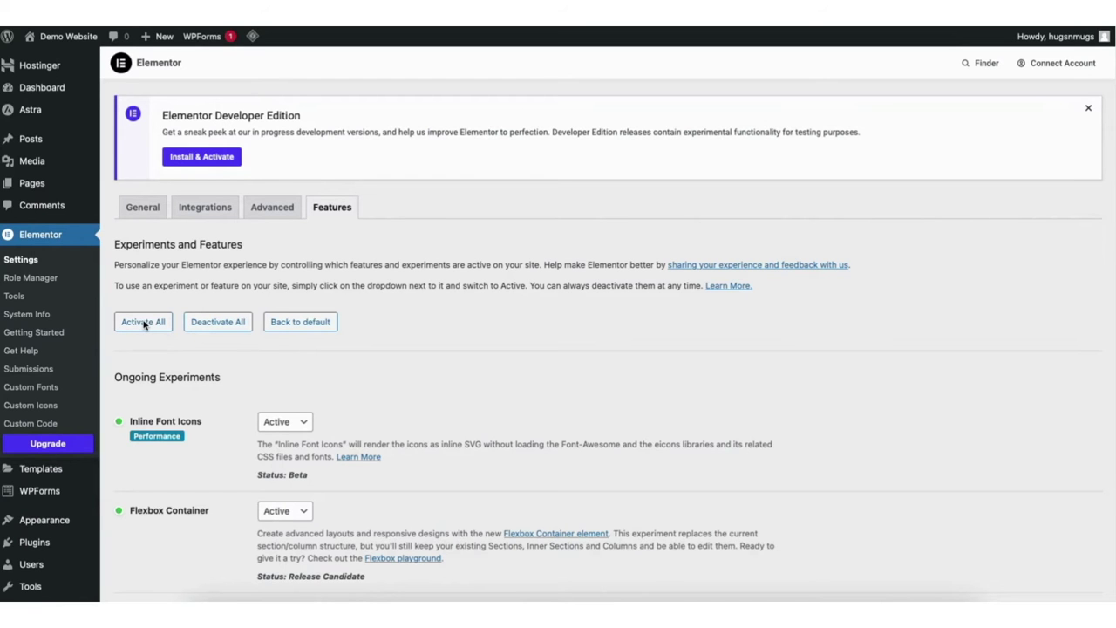
scroll(1111, 326, "down", 15)
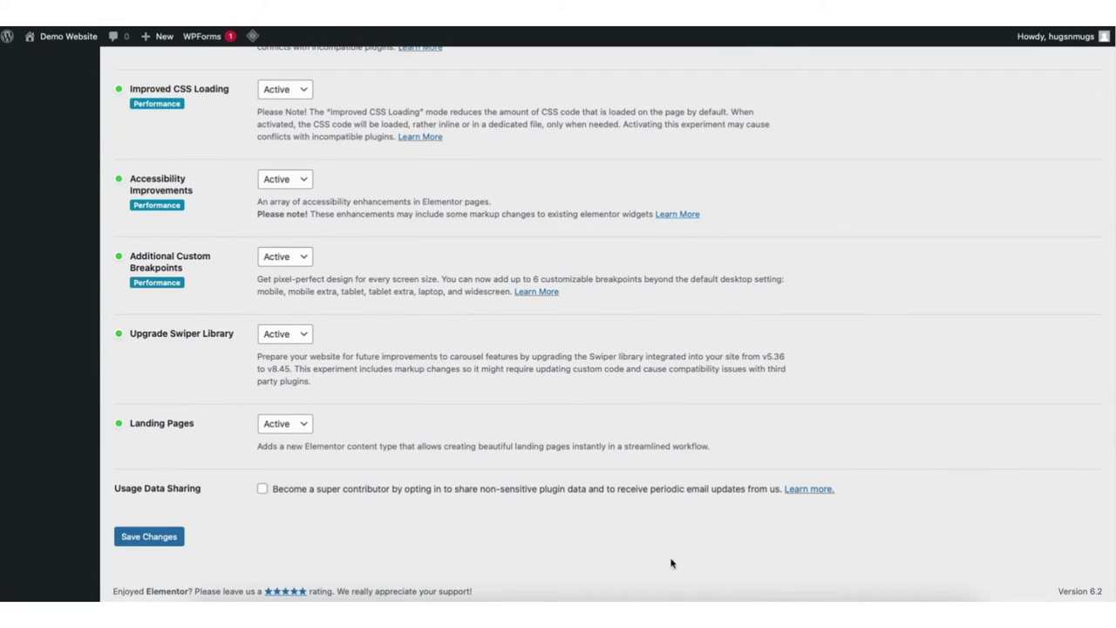
left_click(149, 536)
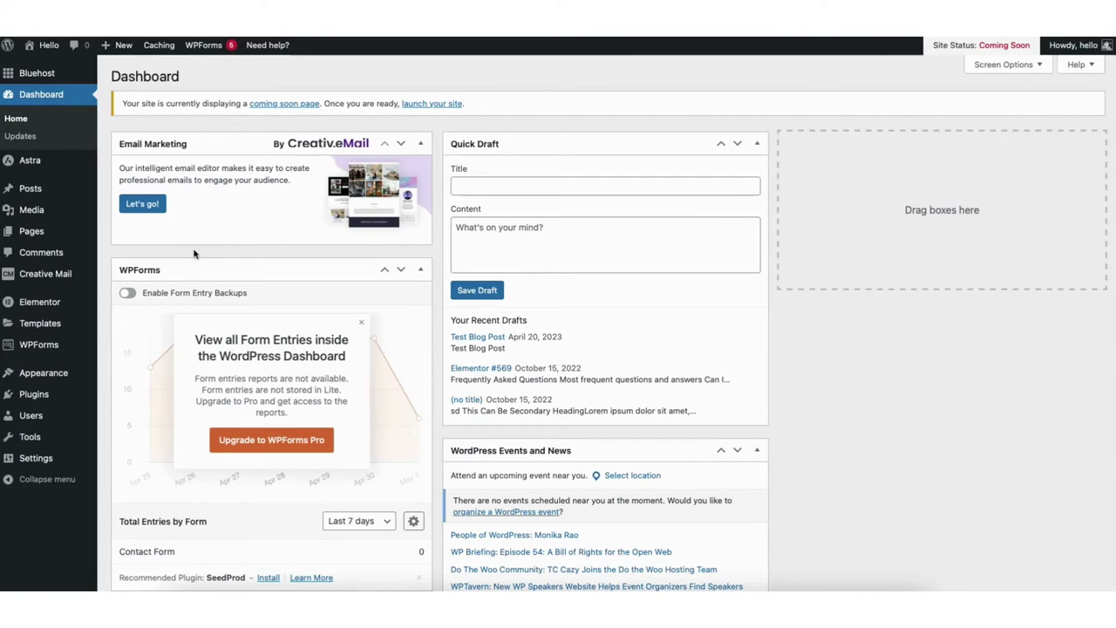
Step: Visit the site from the dashboard and open its home page for editing with Elementor
mouse_move(48, 50)
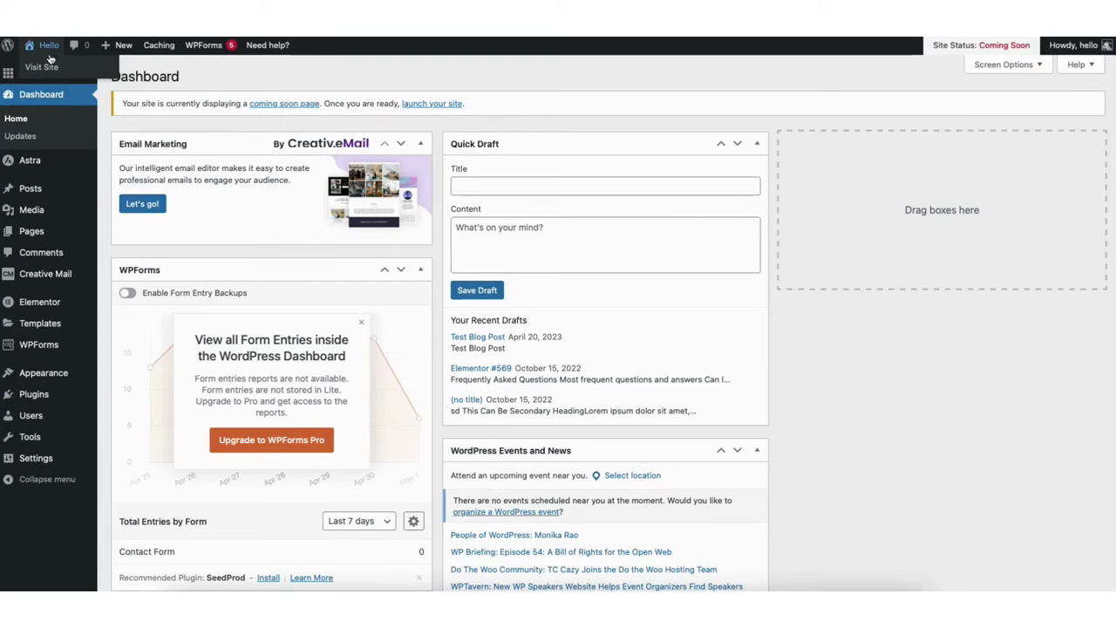
left_click(48, 71)
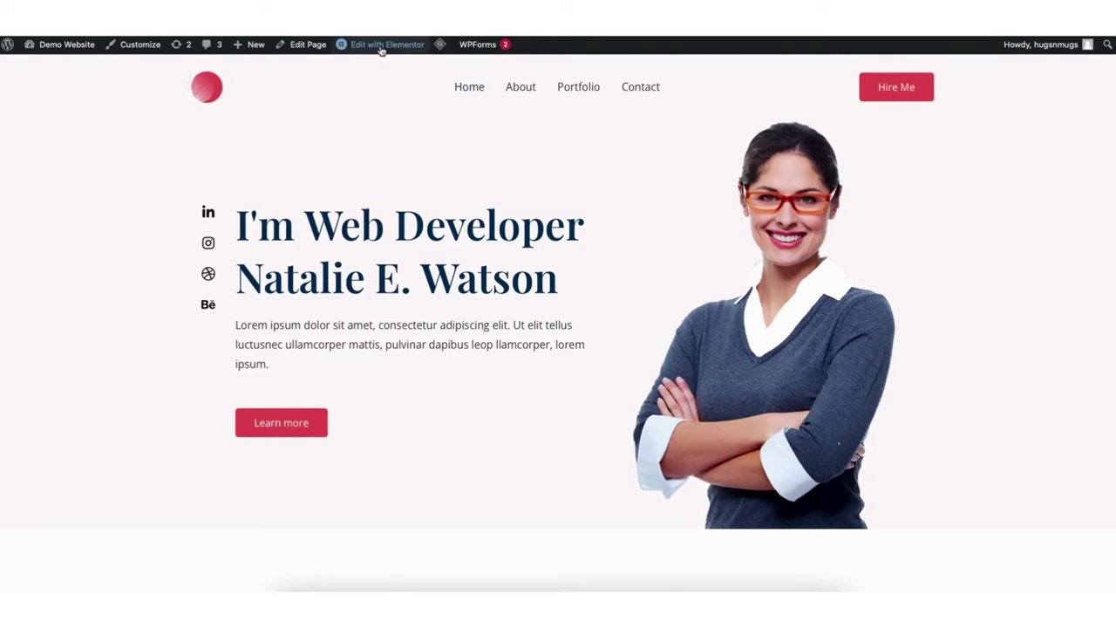
mouse_move(381, 50)
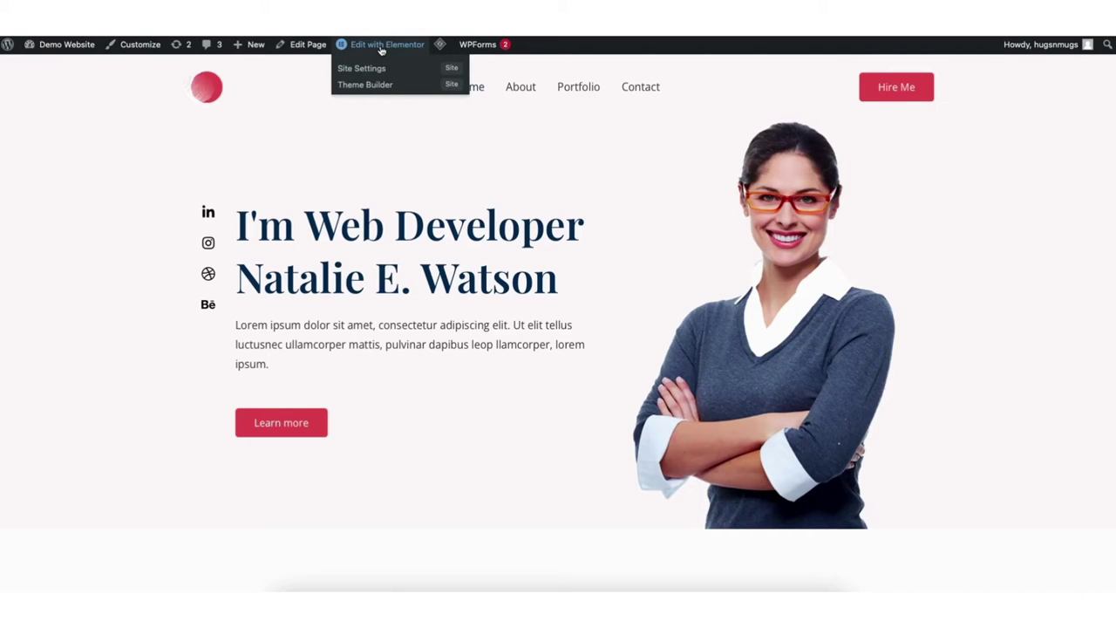
left_click(380, 48)
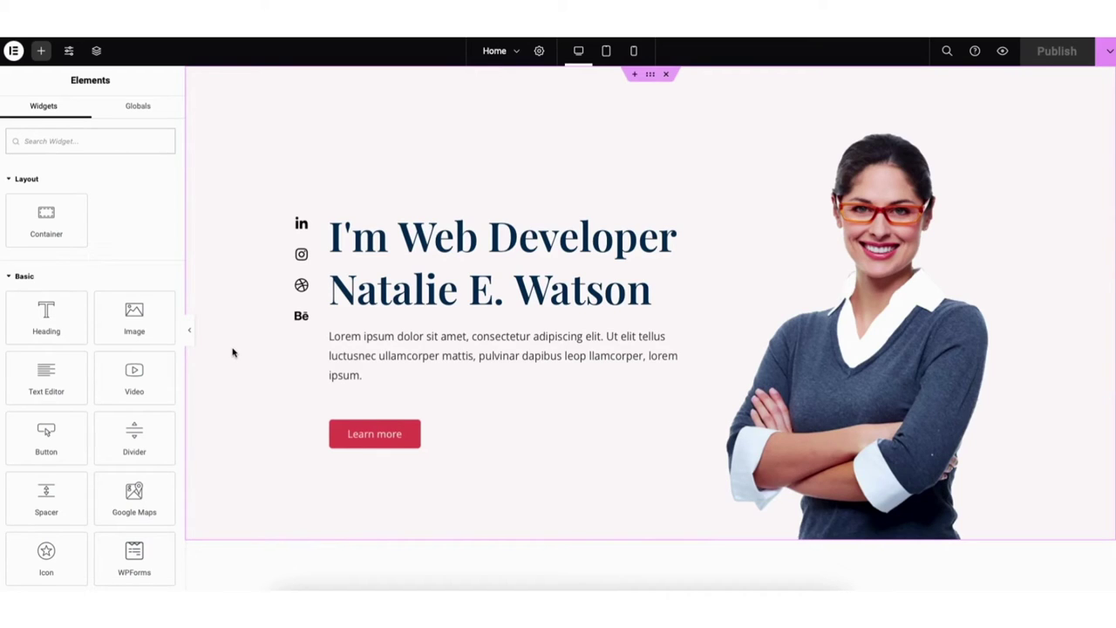
Step: Change the hero heading's two lines to "I'm Designer" and "Demo Name"
left_click(443, 244)
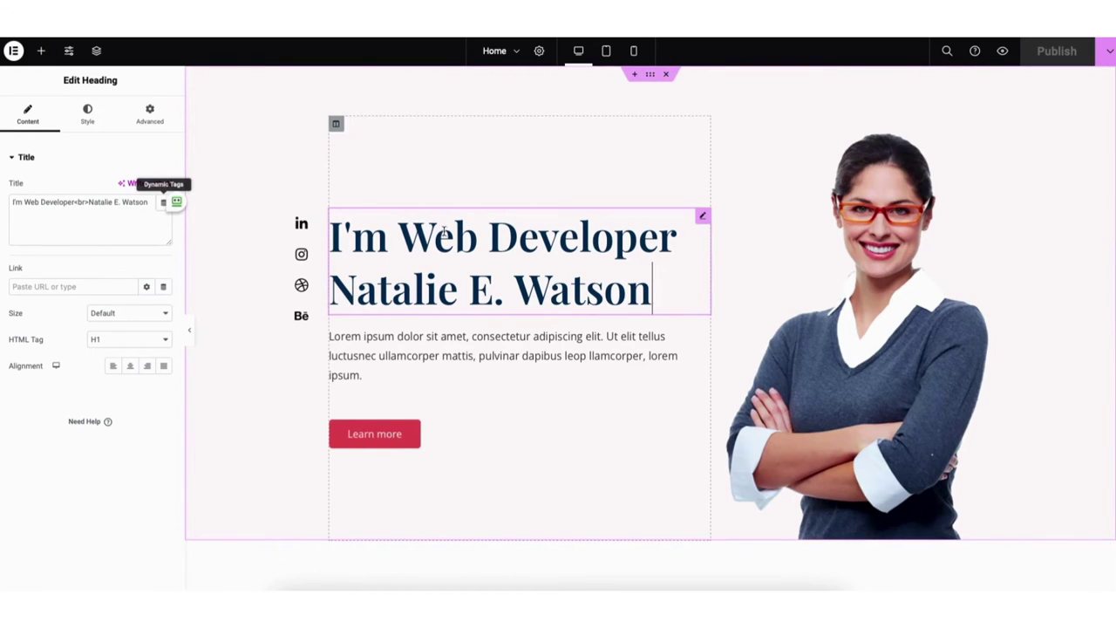
left_click_drag(409, 232, 668, 228)
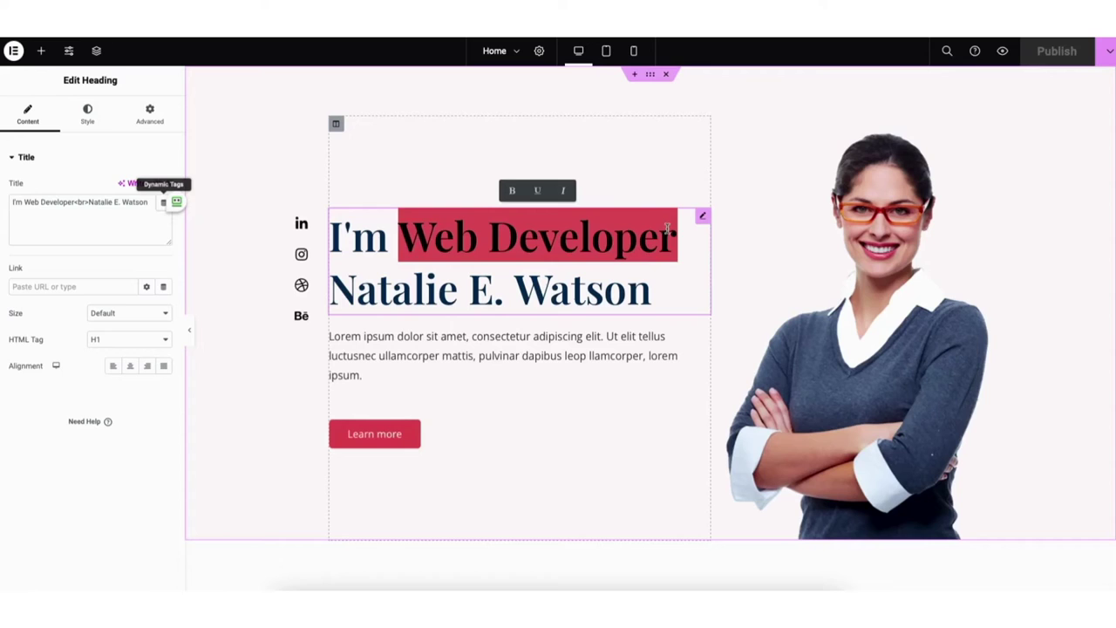
type("Designer")
left_click_drag(330, 288, 645, 284)
type("Demo Name")
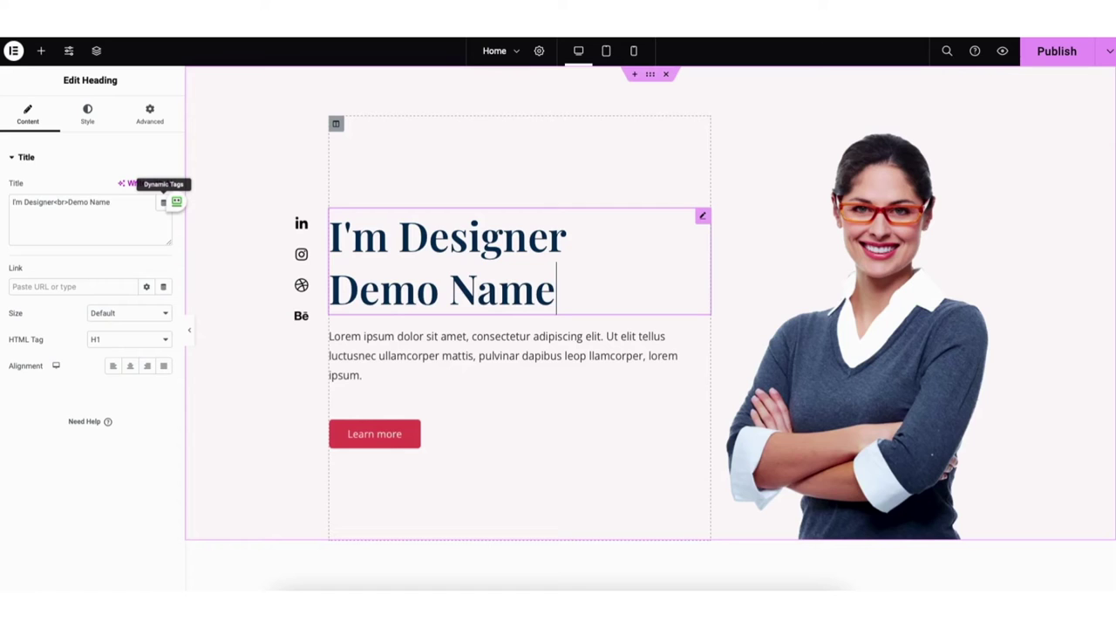
Step: Replace the hero image with the Media Library photo of the laughing woman in a dark red top
left_click(872, 243)
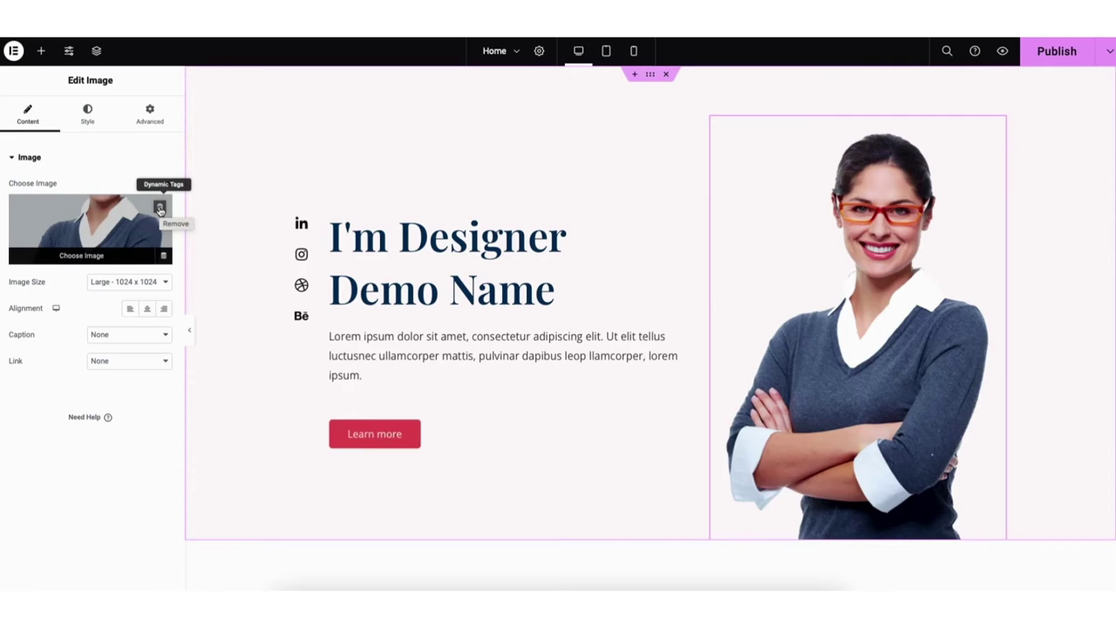
left_click(80, 252)
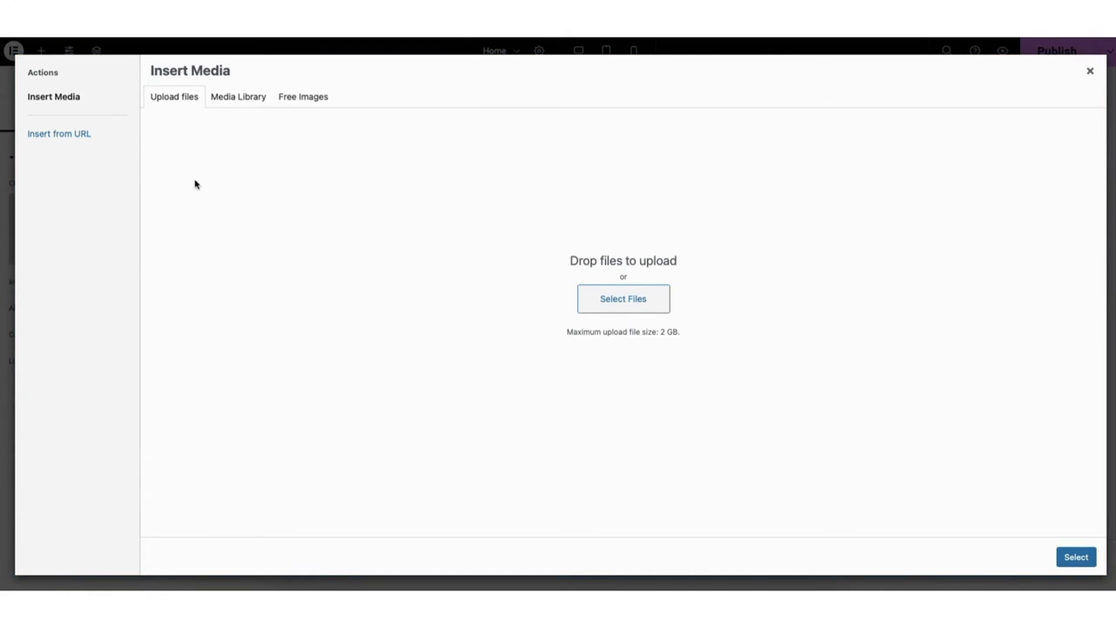
left_click(236, 98)
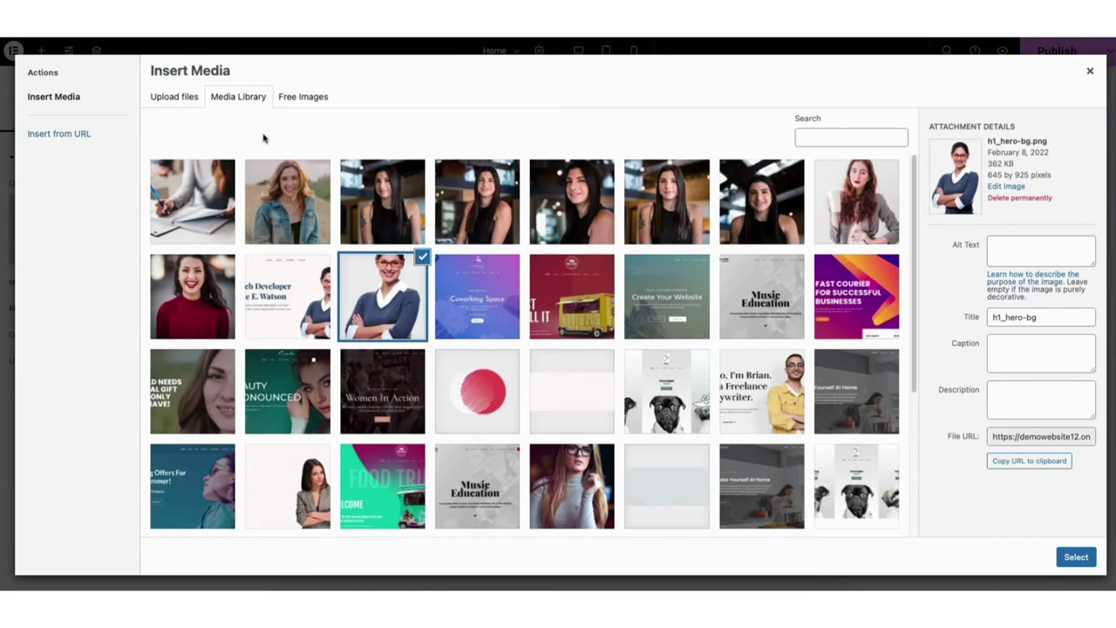
left_click(193, 293)
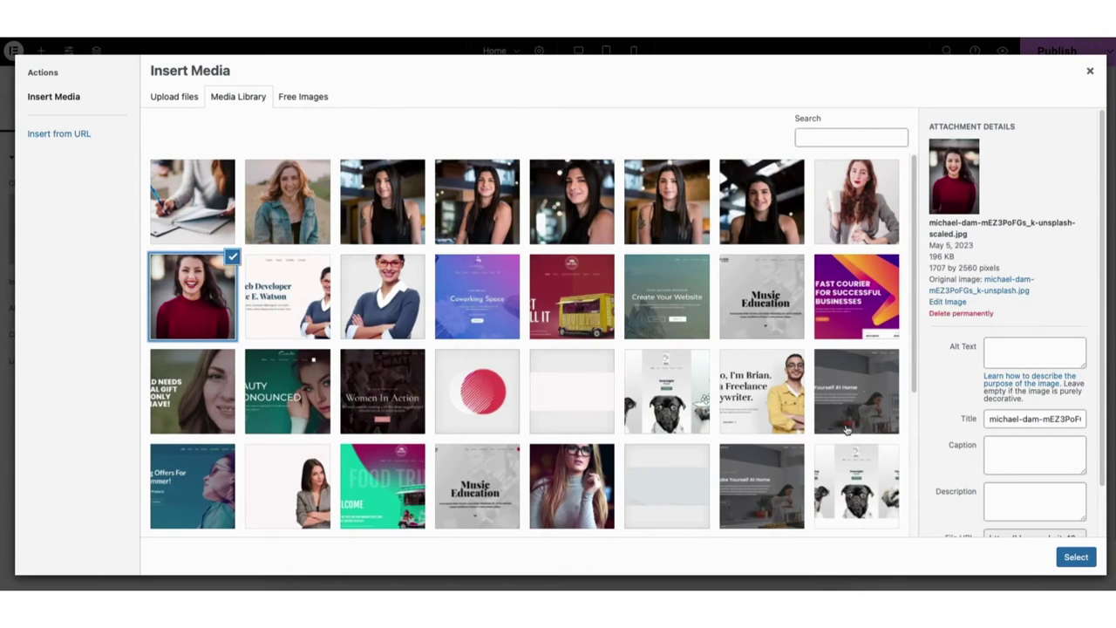
left_click(1076, 558)
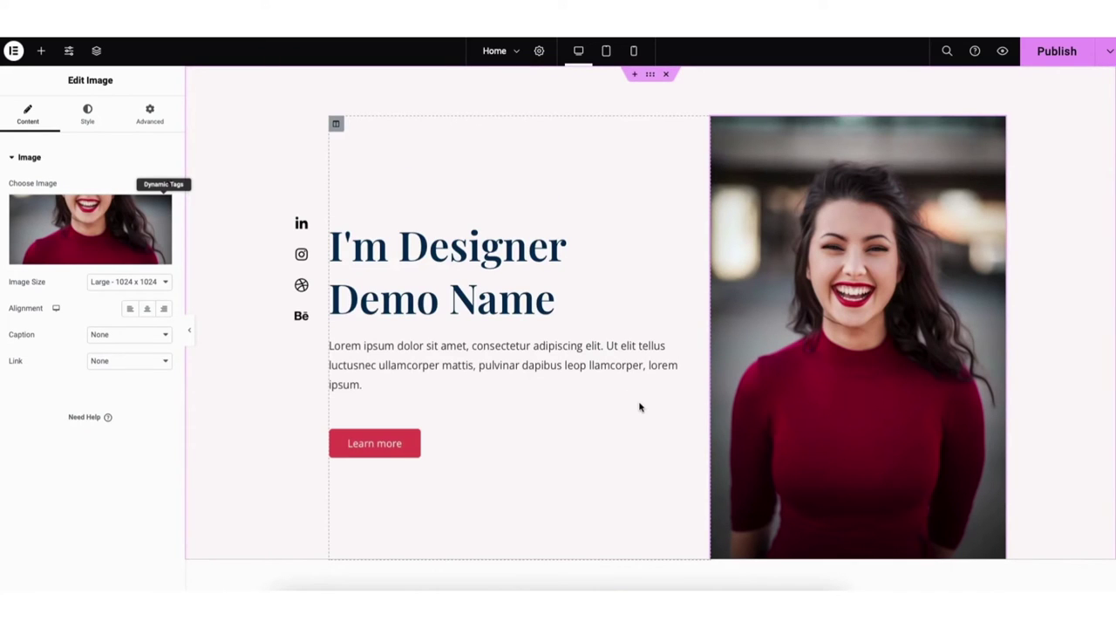
Step: Delete the Dribbble item from the social icon list beside the hero heading
left_click(252, 315)
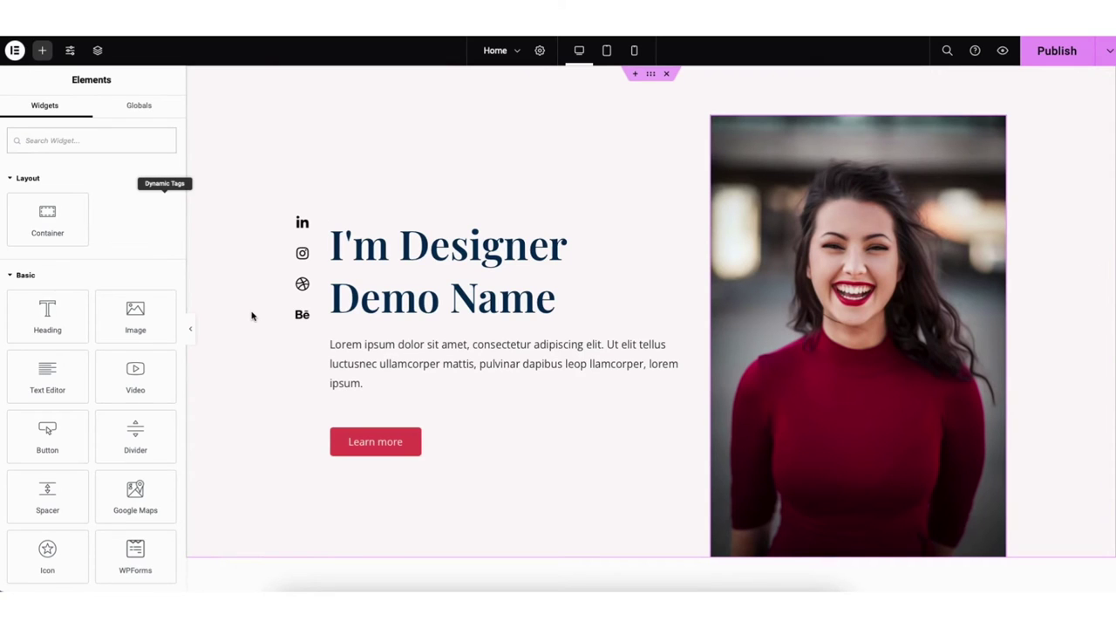
left_click(300, 271)
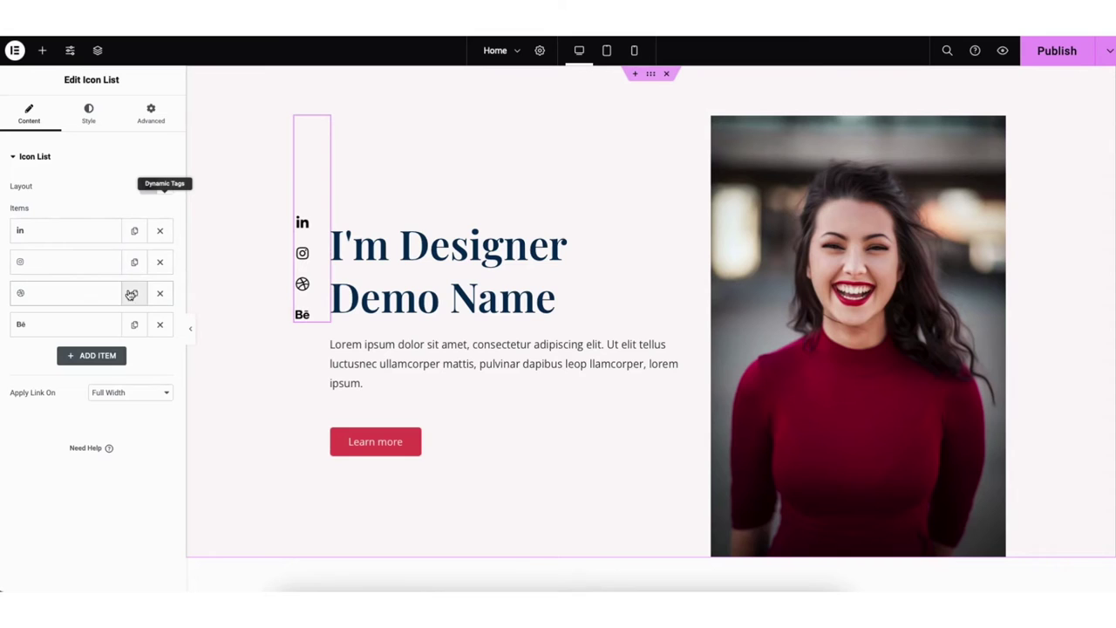
left_click(159, 294)
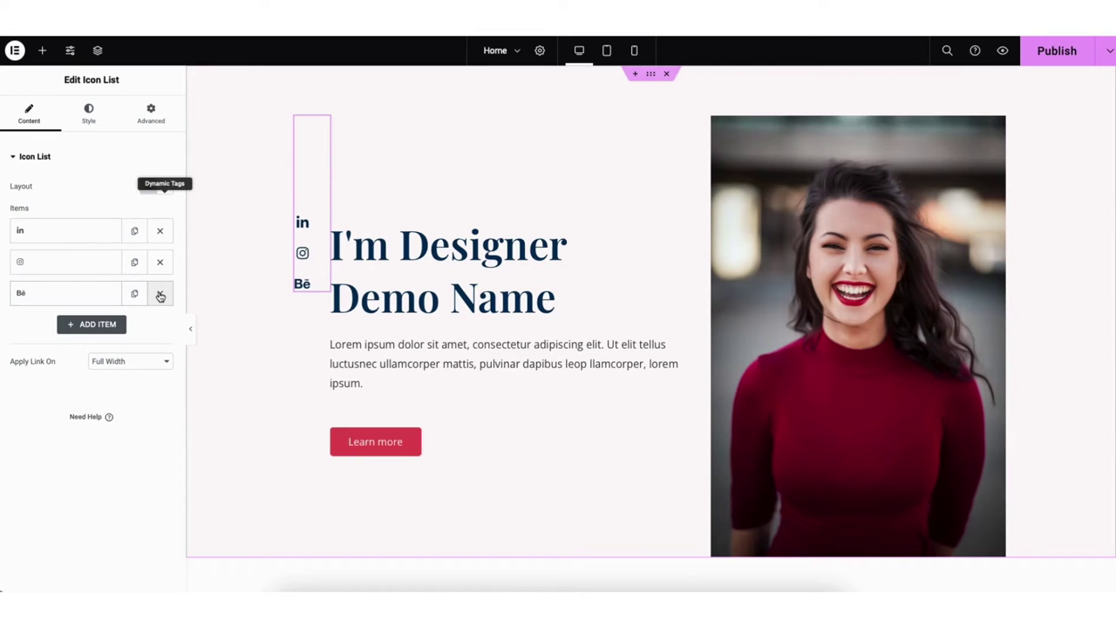
Step: Examine the LinkedIn item's text, icon and link options in the social icon list
left_click(77, 234)
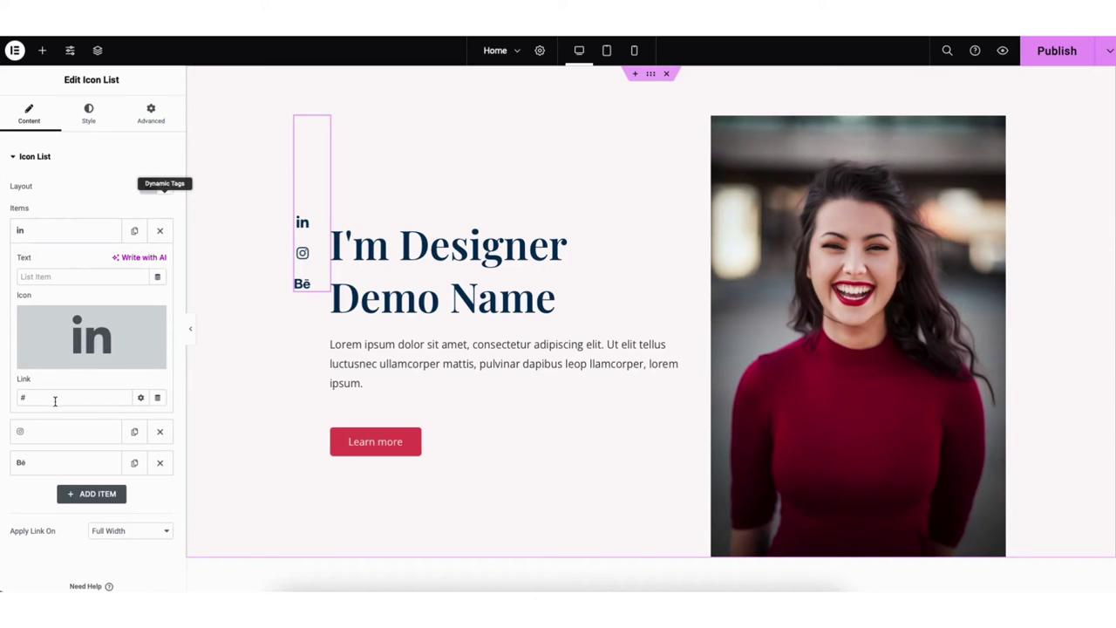
left_click(140, 397)
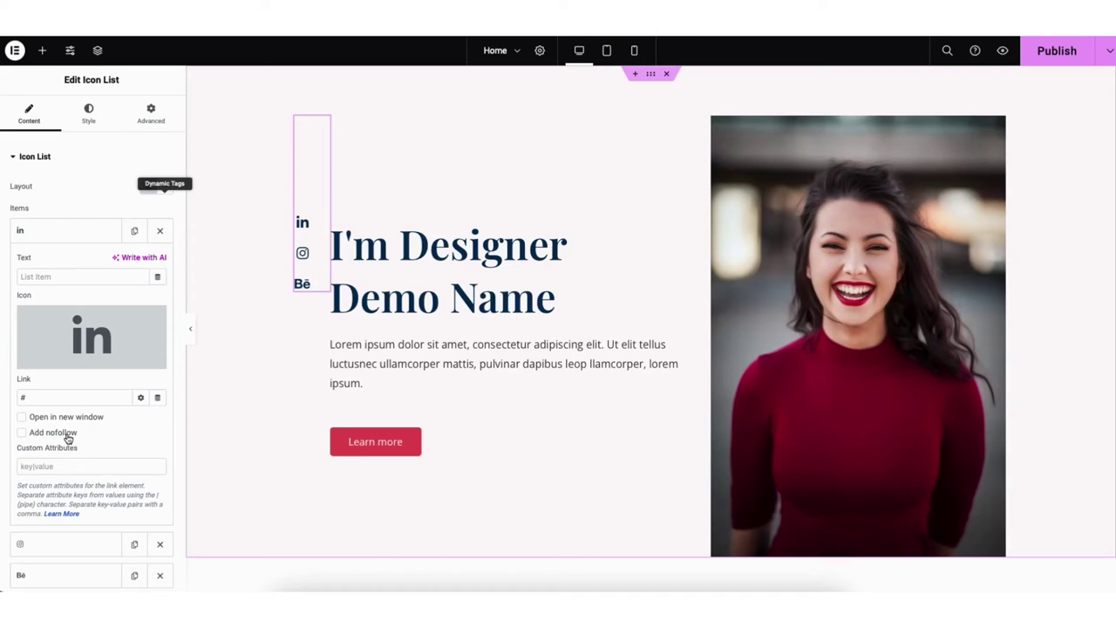
left_click(140, 398)
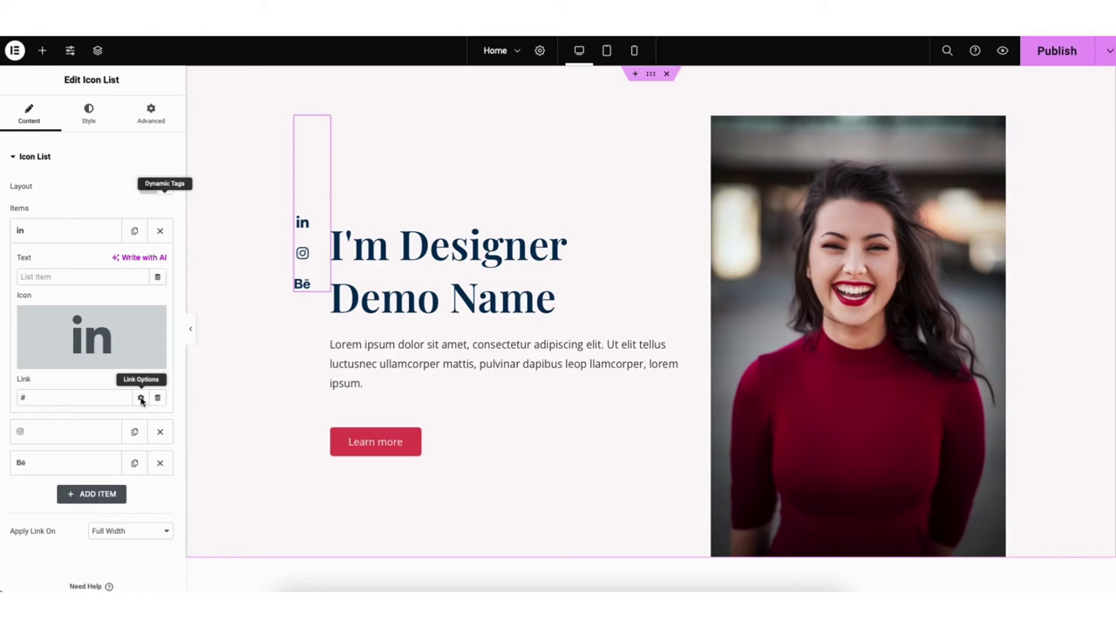
Step: Add a new item to the social icon list and search the icon library for Facebook without inserting an icon
left_click(92, 493)
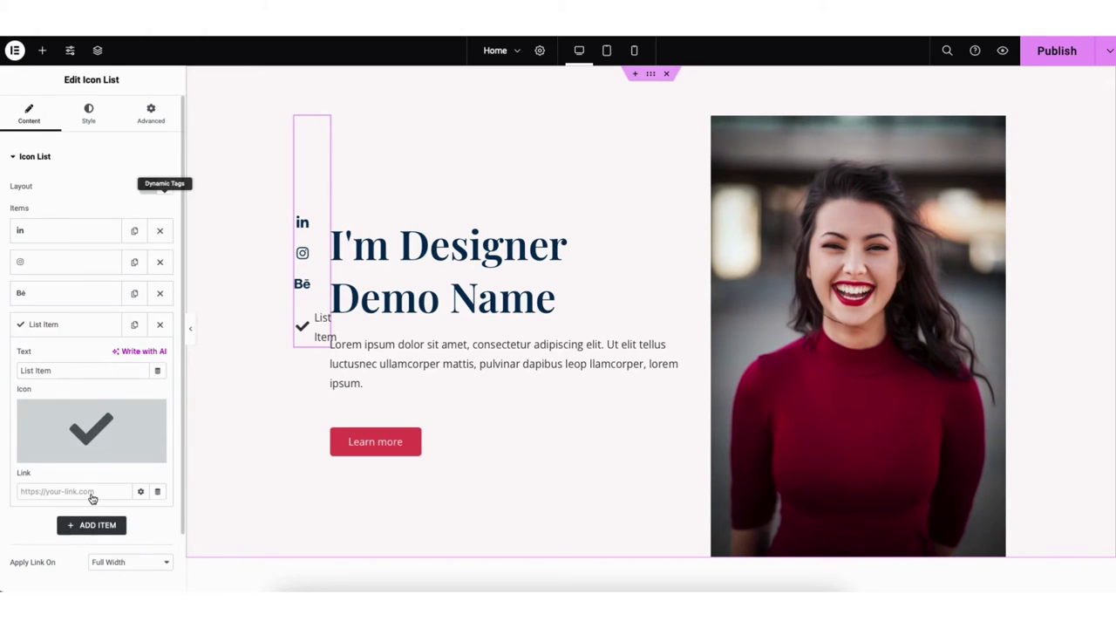
mouse_move(89, 431)
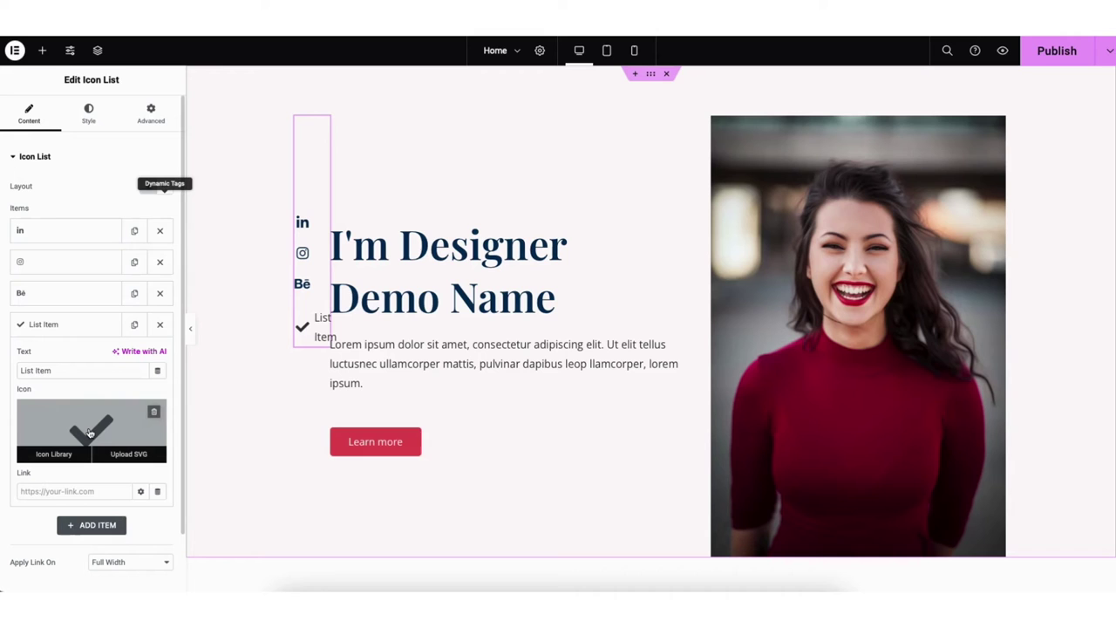
left_click(89, 433)
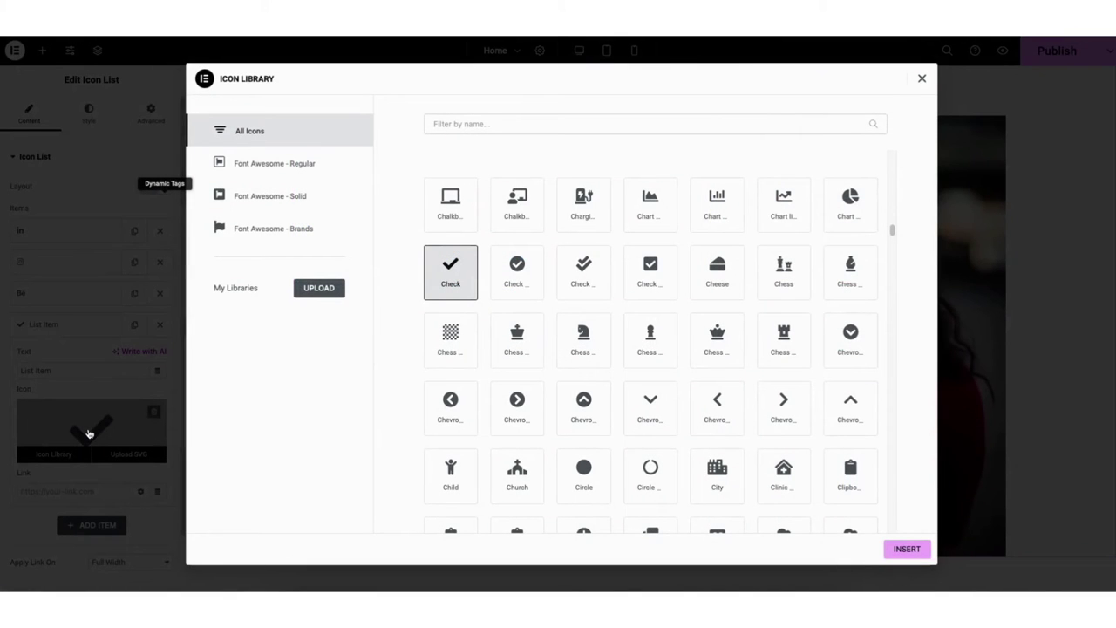
left_click_drag(892, 229, 892, 250)
left_click(482, 124)
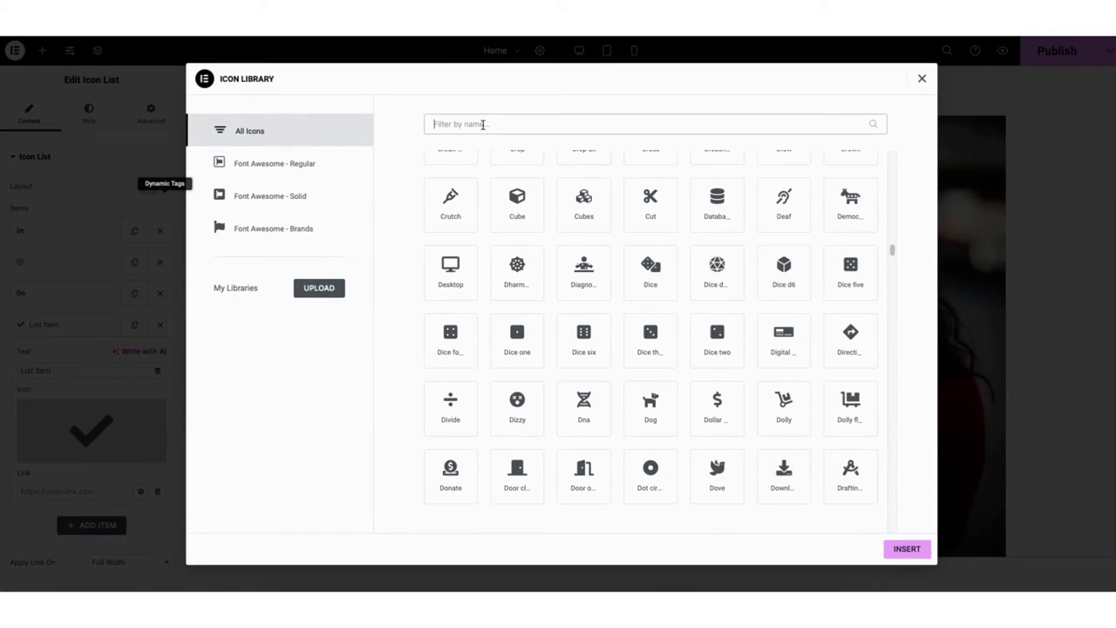
type("facebook")
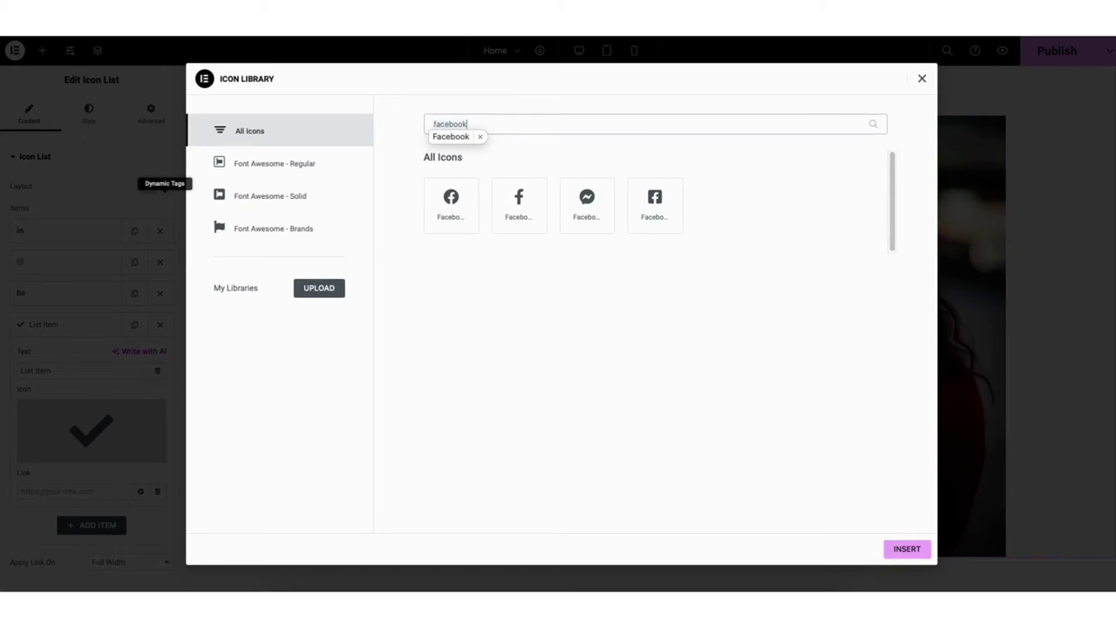
left_click(522, 148)
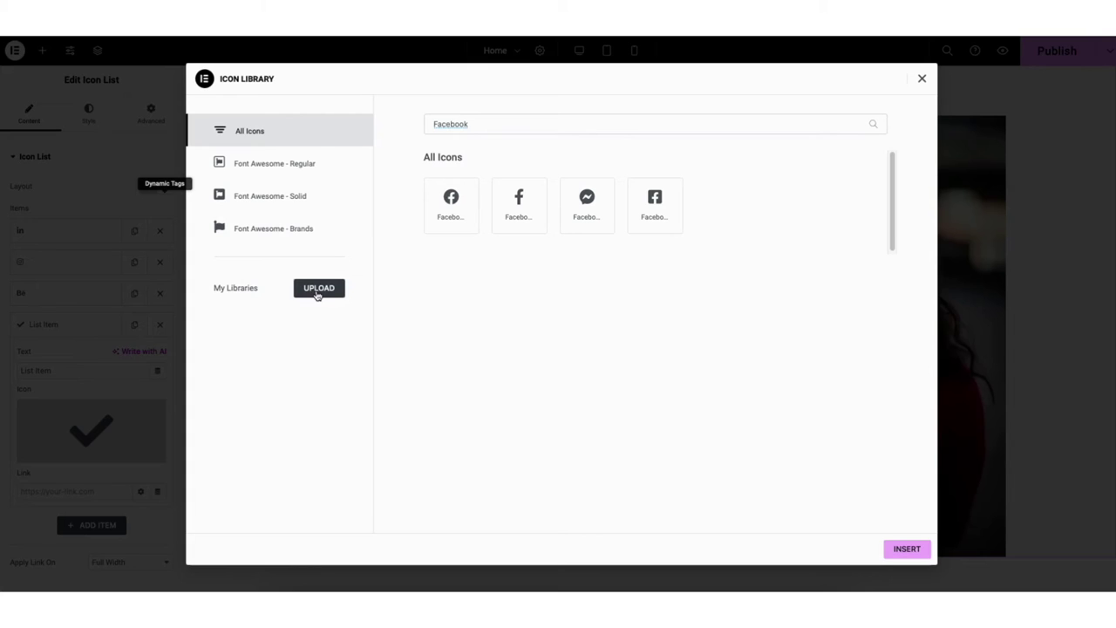
left_click(920, 80)
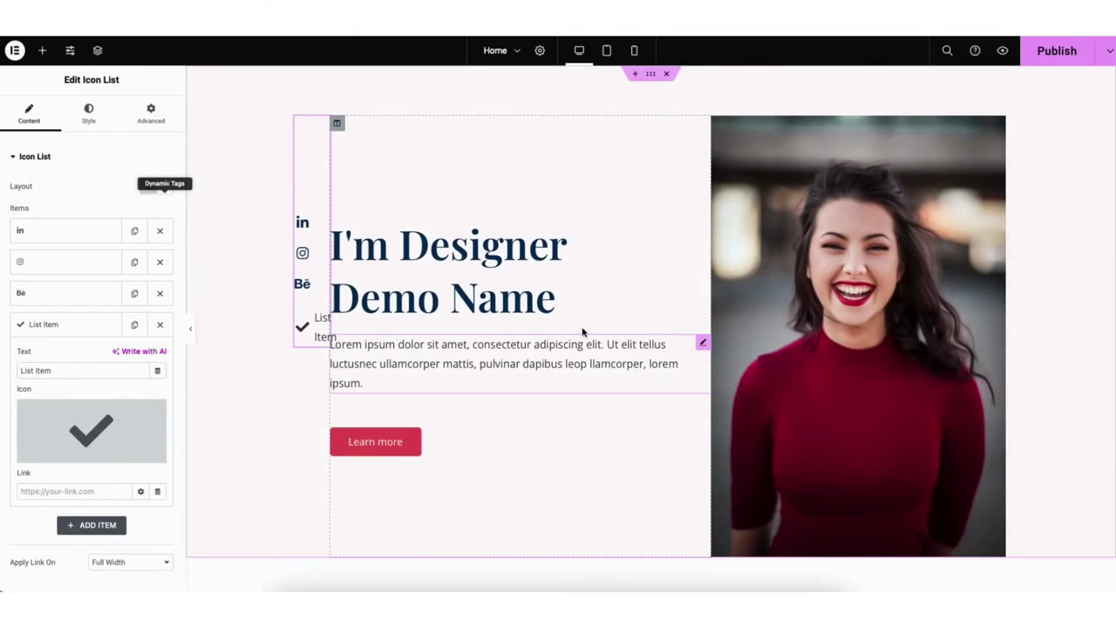
Step: Add a Heading widget beneath the long paragraph in the About Me section's first column, and delete it again
scroll(587, 330, "down", 6)
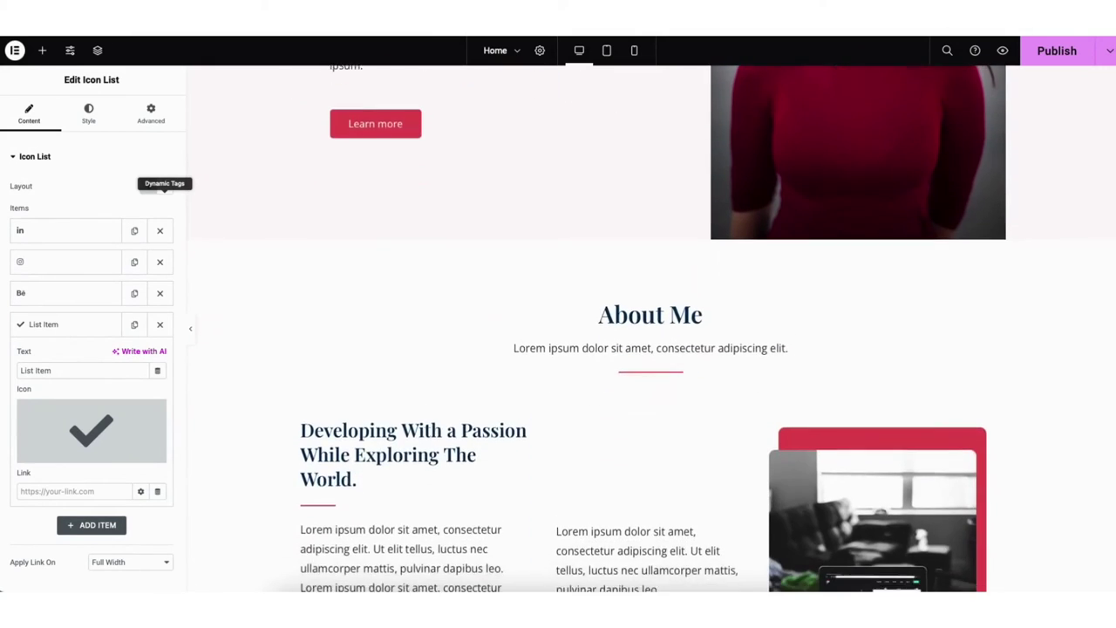
left_click(42, 50)
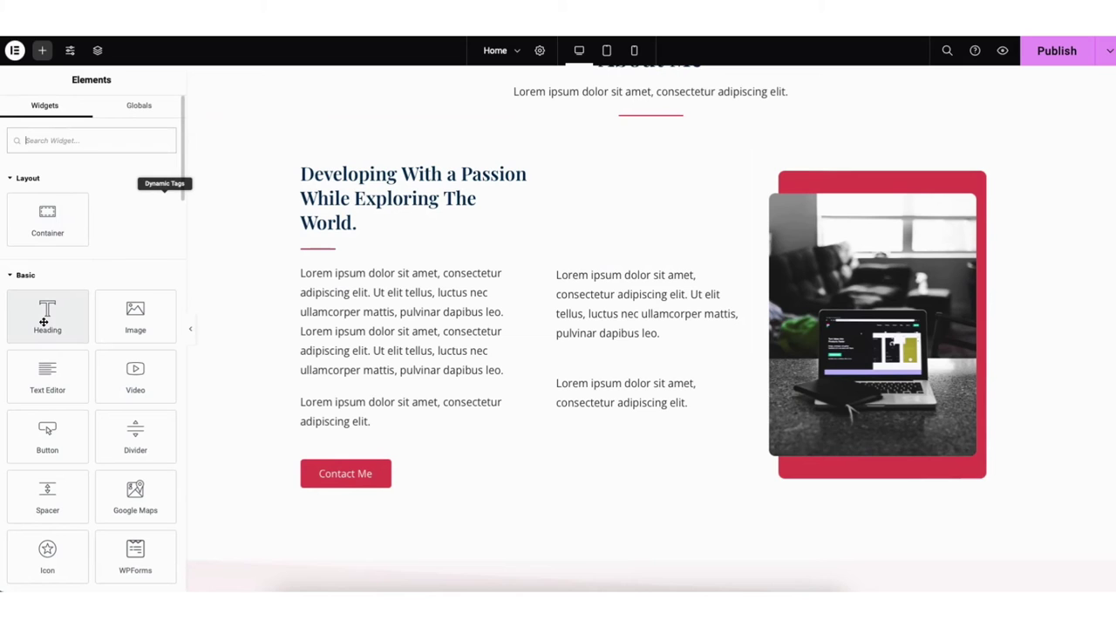
left_click_drag(43, 322, 383, 404)
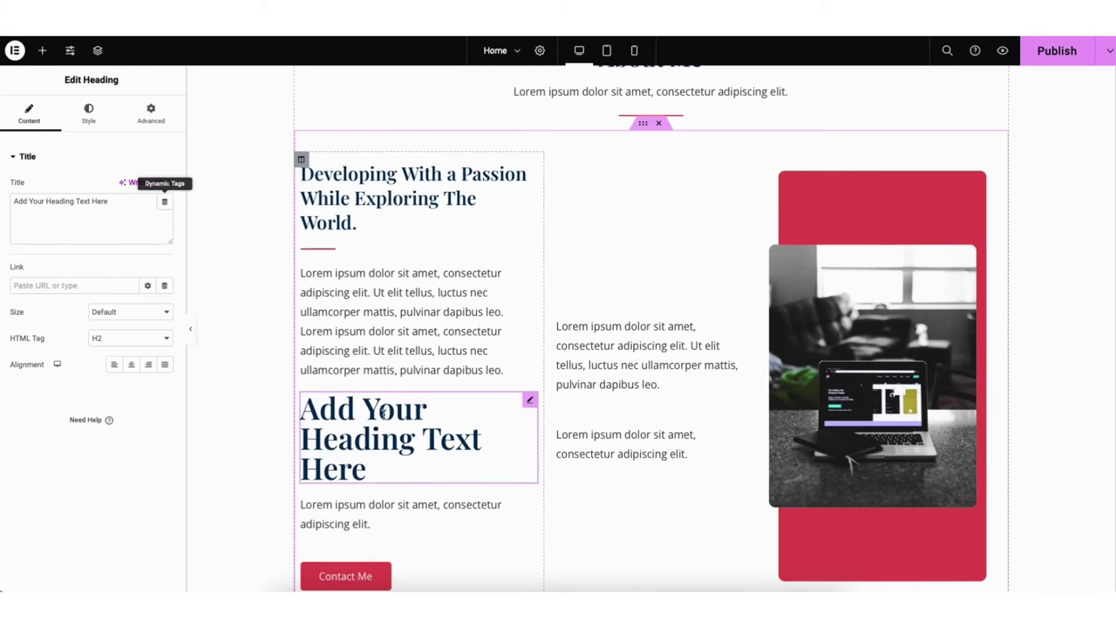
right_click(379, 425)
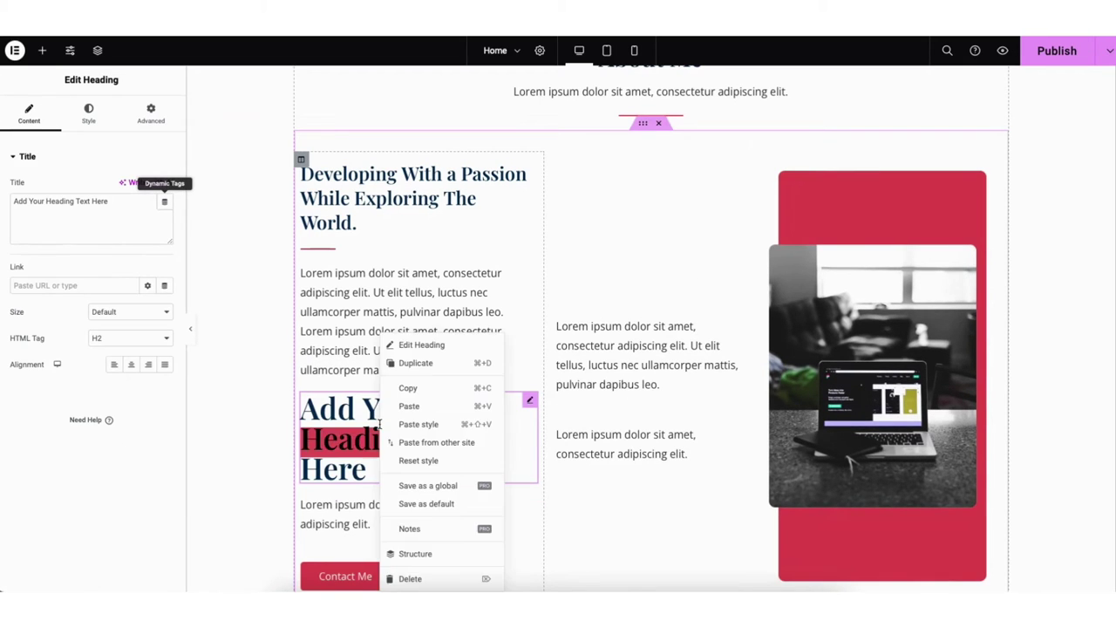
left_click(410, 578)
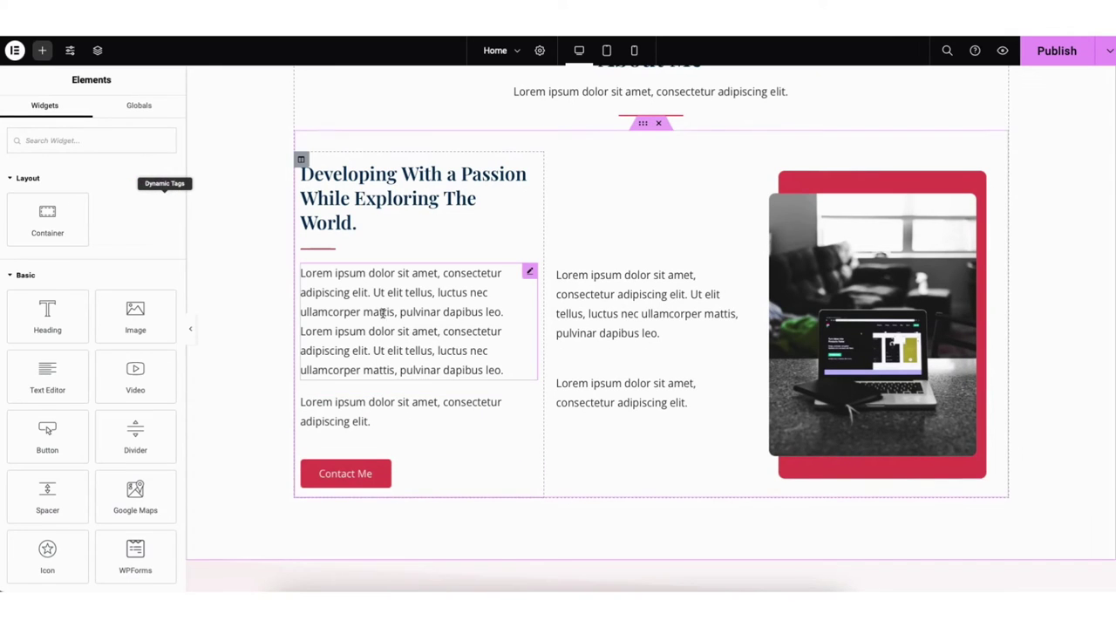
Step: Duplicate the long paragraph under the "Developing With a Passion While Exploring The World." heading
right_click(340, 311)
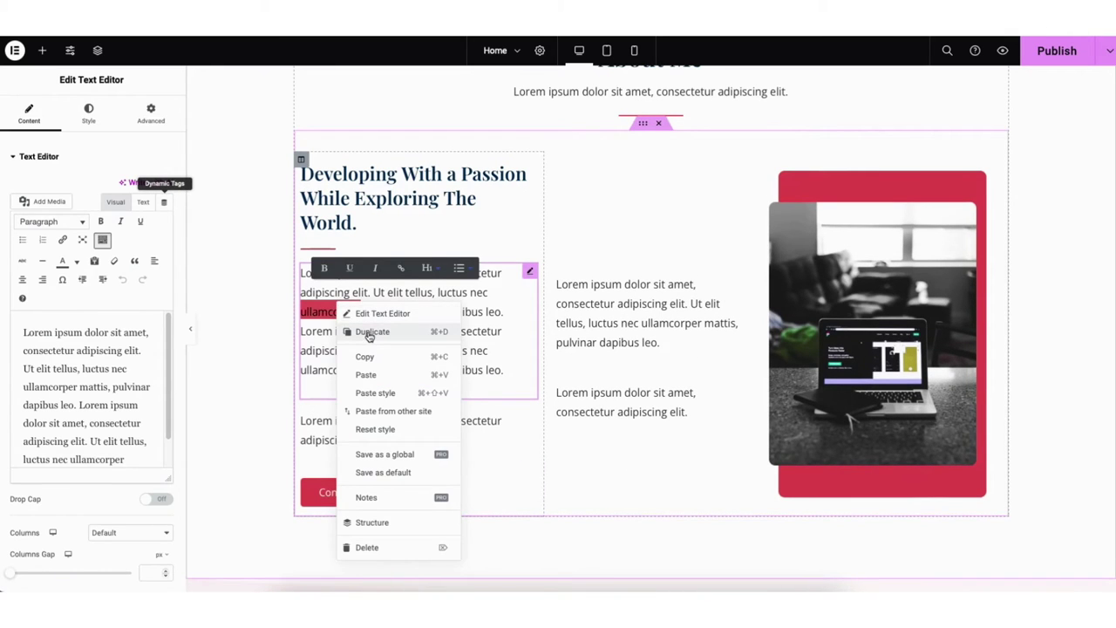
left_click(368, 332)
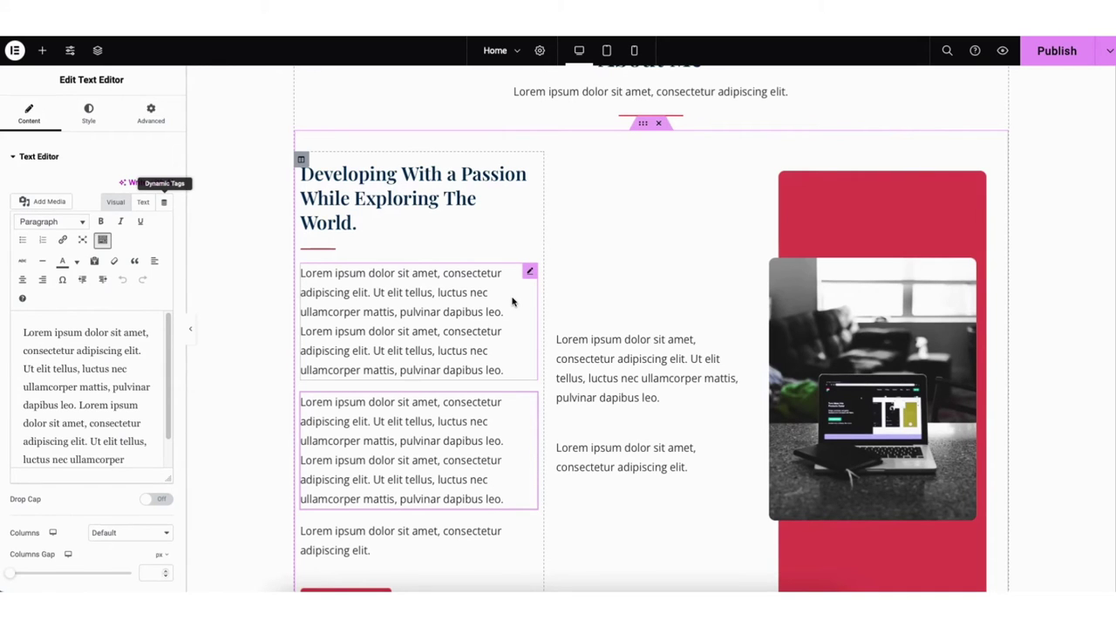
Step: Add a Text Editor widget between the two paragraphs in the middle column of the About Me section
left_click(41, 50)
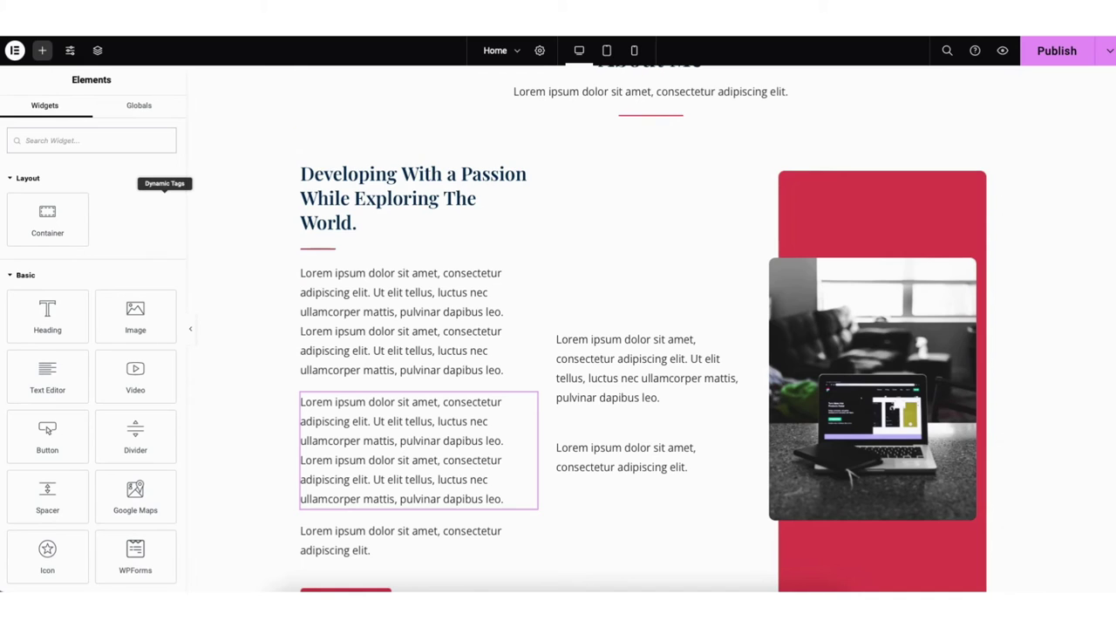
scroll(1108, 169, "down", 2)
left_click_drag(316, 508, 332, 464)
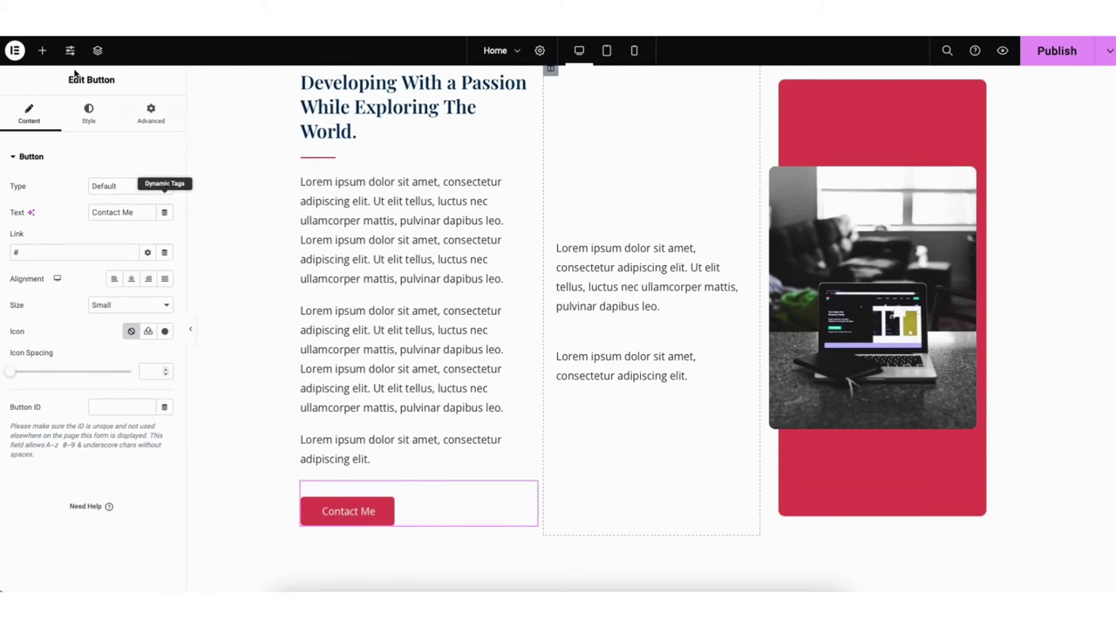
left_click(42, 49)
left_click_drag(47, 384, 632, 323)
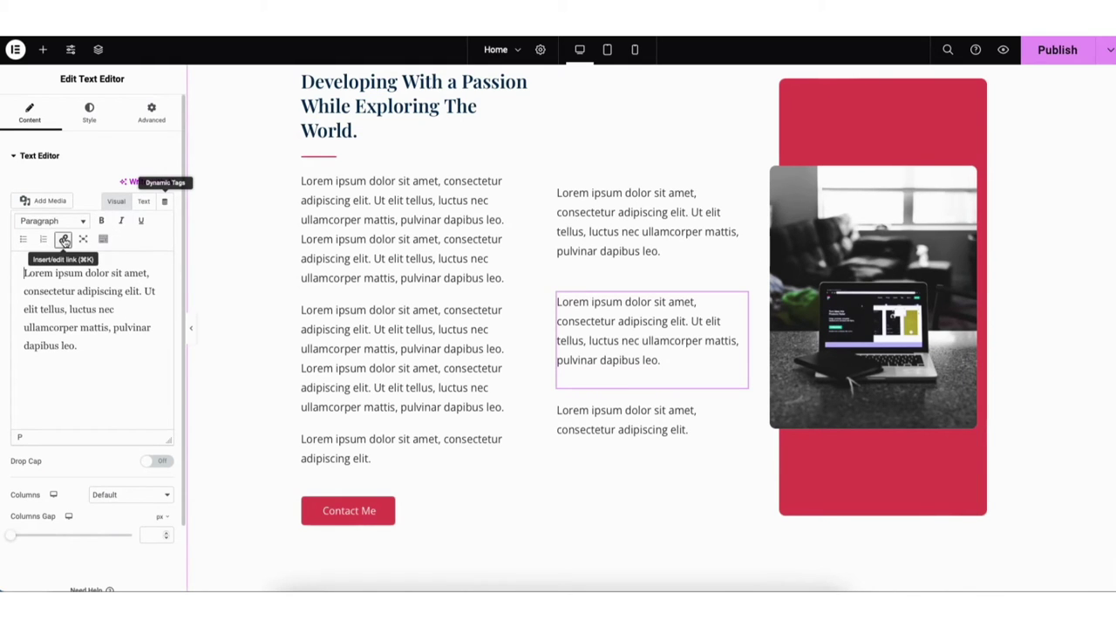
Step: Examine the link settings, extended formatting options and text colour choices for the new middle-column text block
left_click(64, 240)
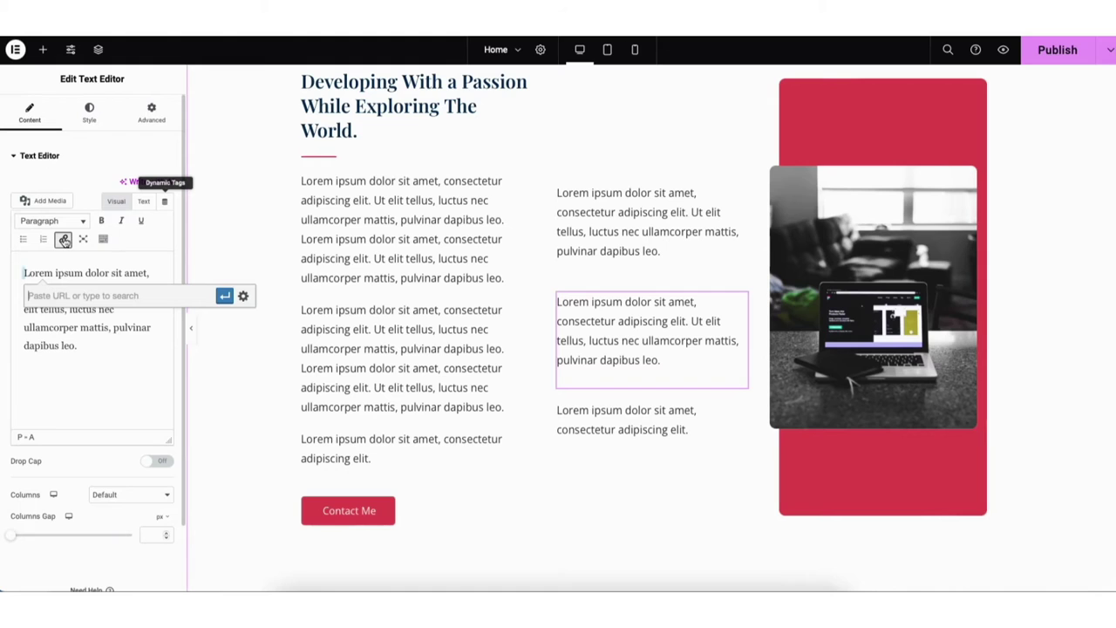
left_click(244, 297)
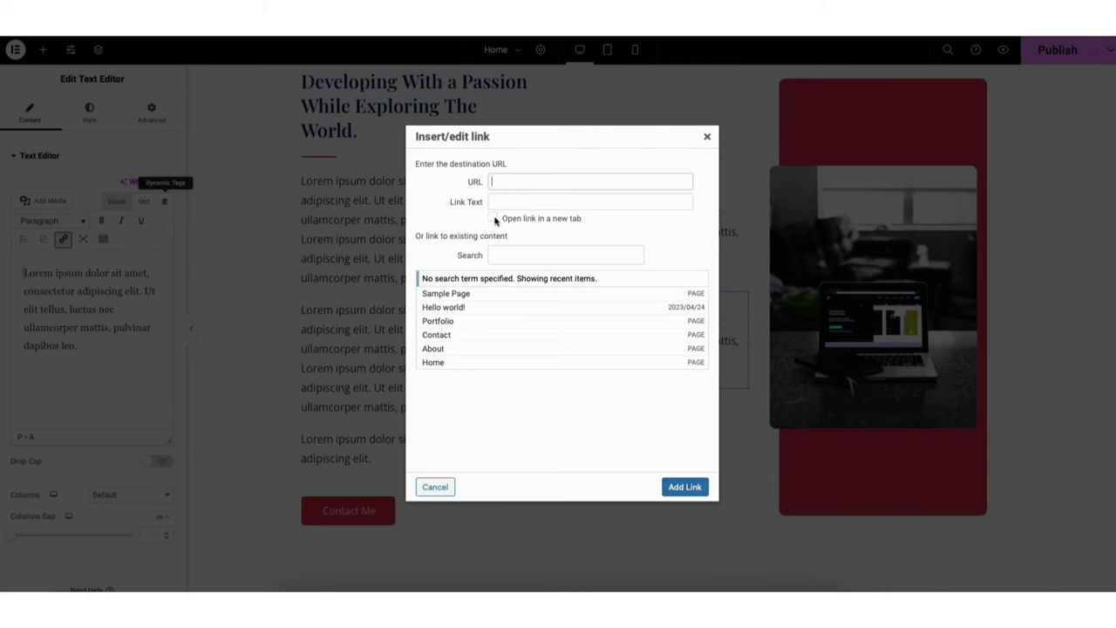
left_click(707, 137)
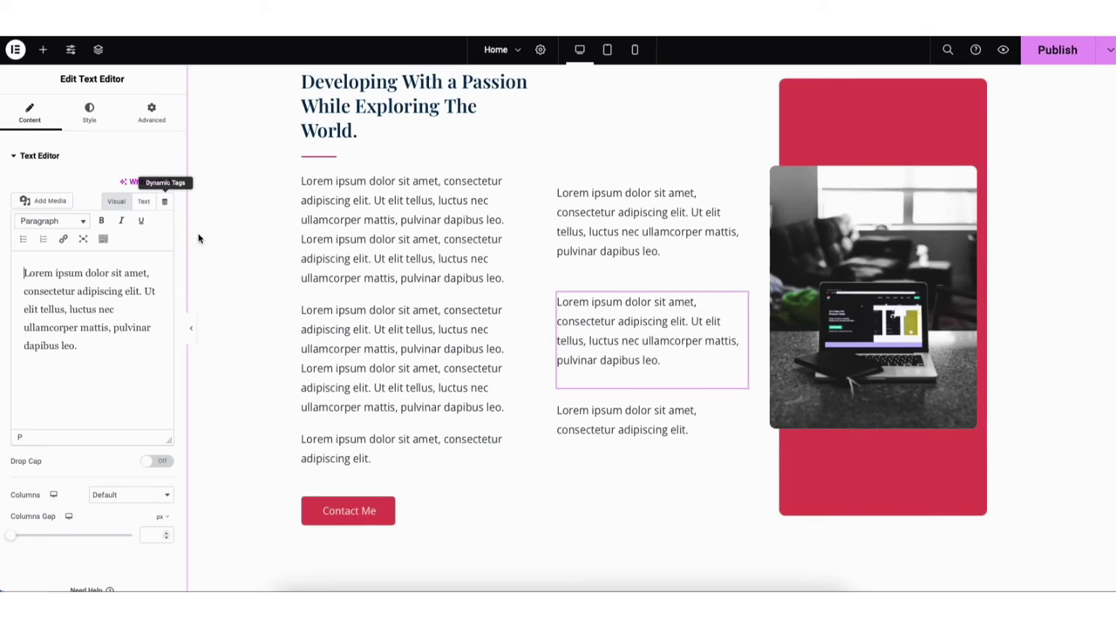
left_click(103, 239)
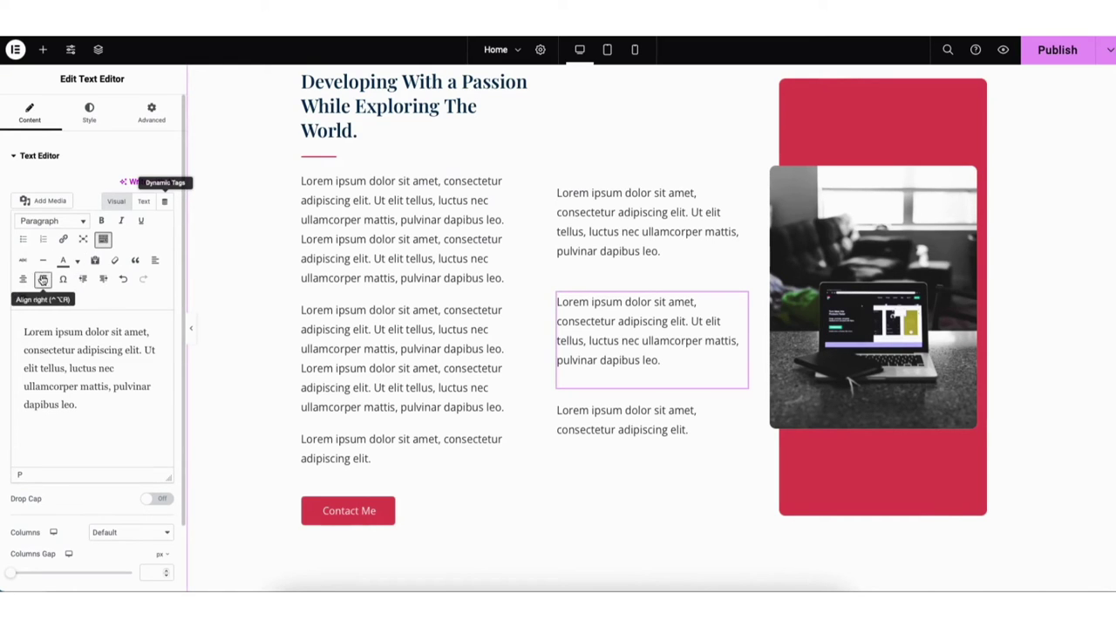
left_click(77, 261)
left_click(78, 262)
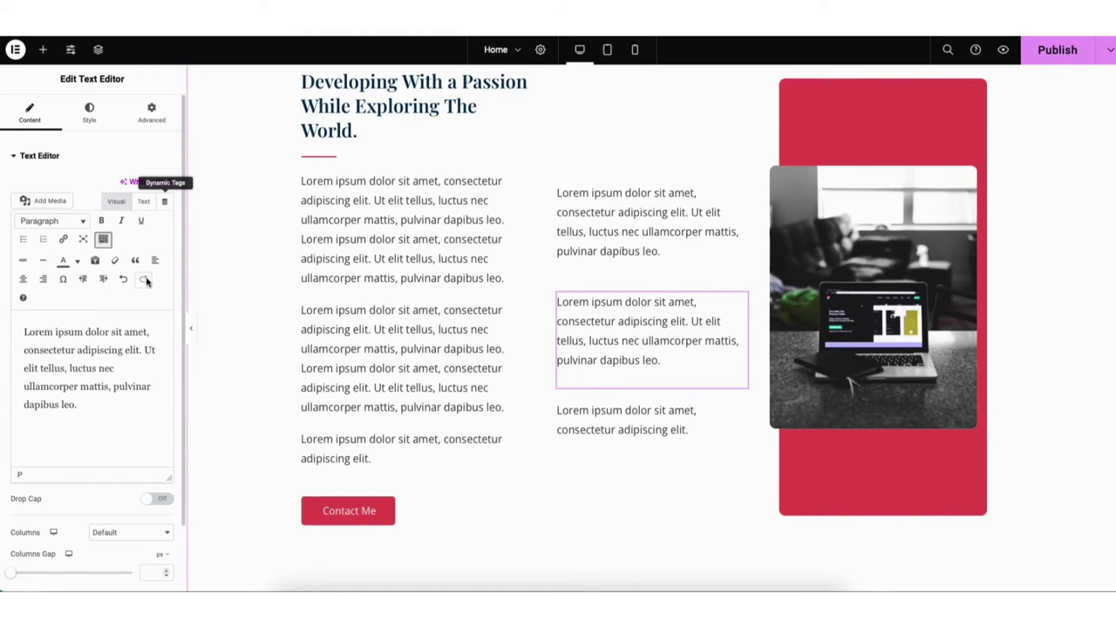
Step: Review the new text block's style settings, looking through its typography options and the available font families
left_click(89, 113)
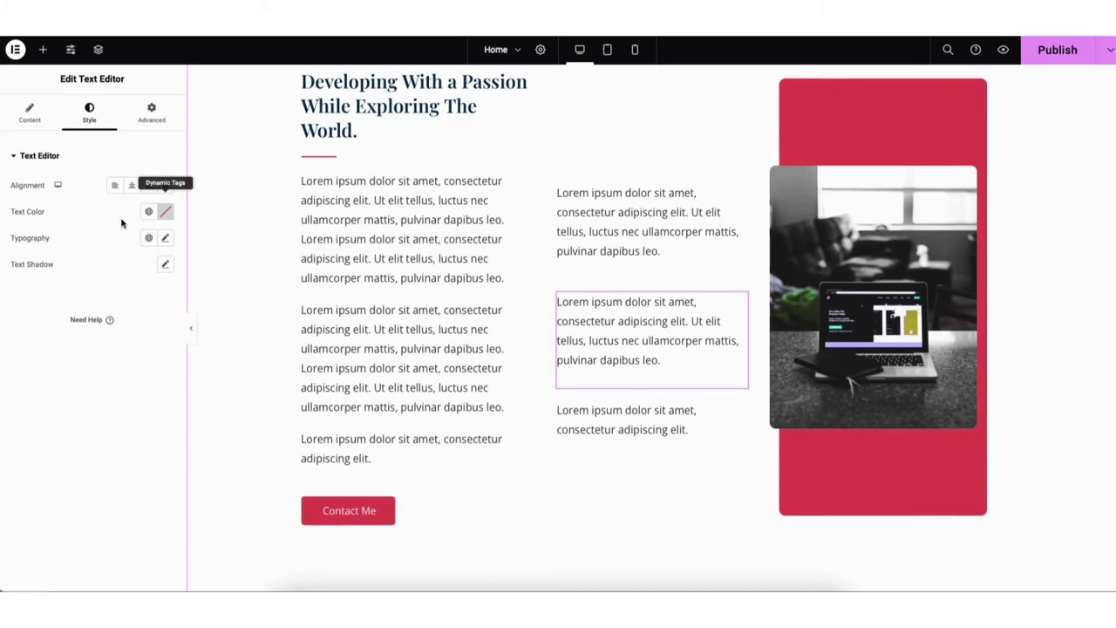
left_click(165, 238)
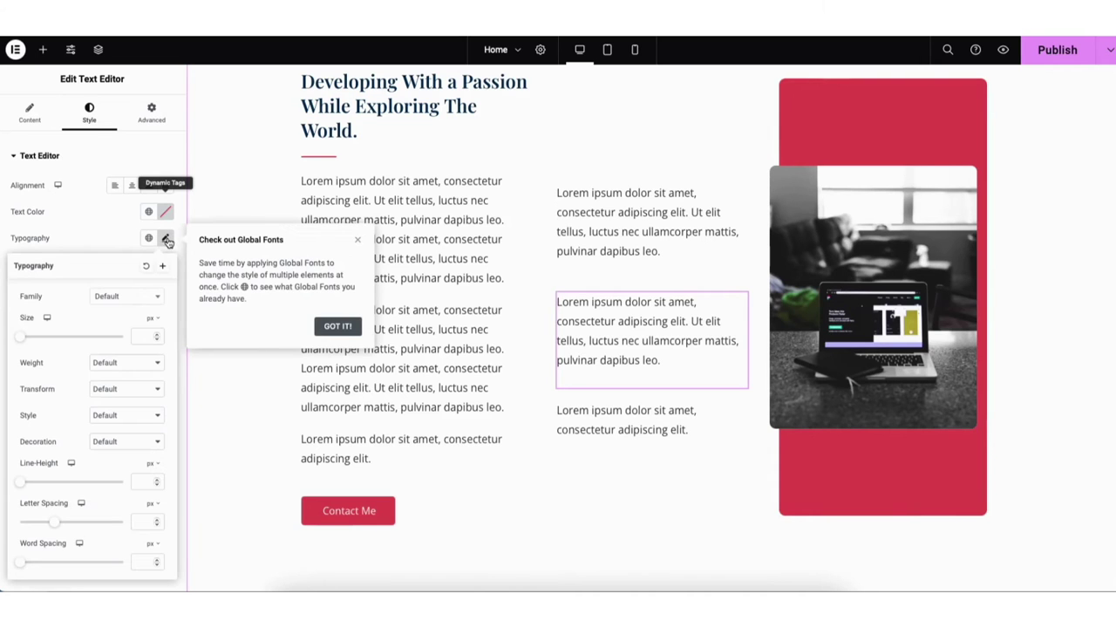
left_click(108, 301)
left_click_drag(162, 332, 158, 346)
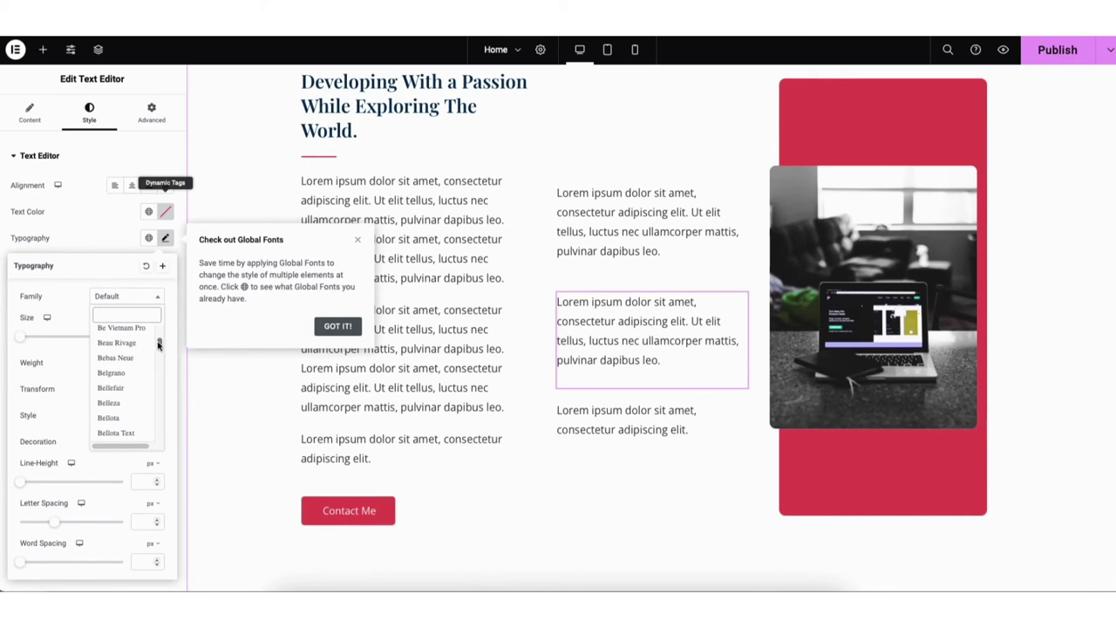
left_click(61, 432)
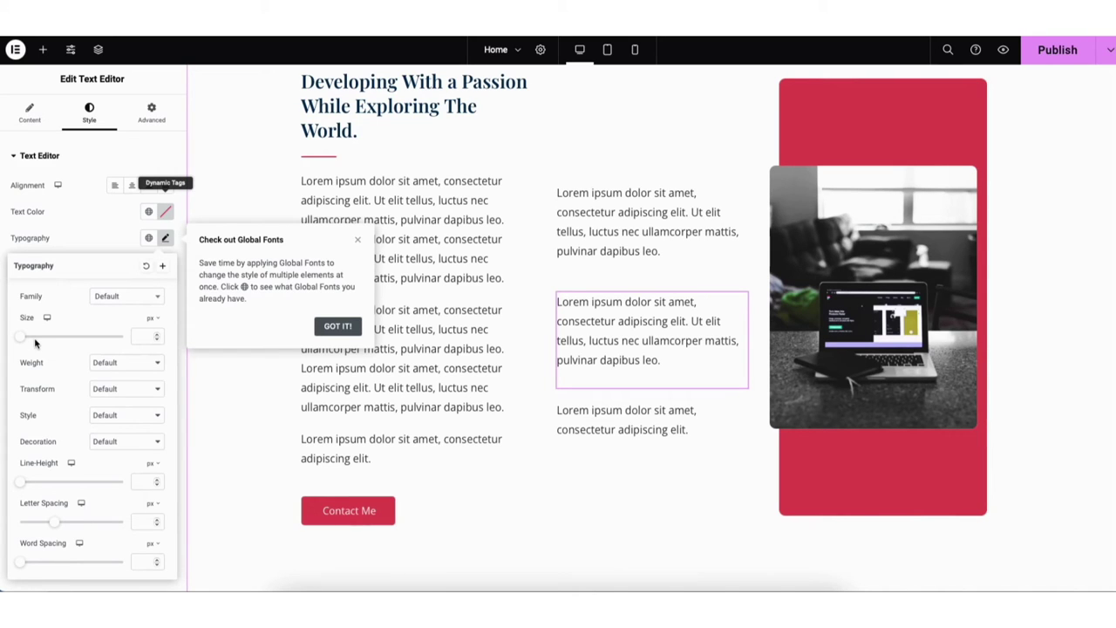
left_click(102, 247)
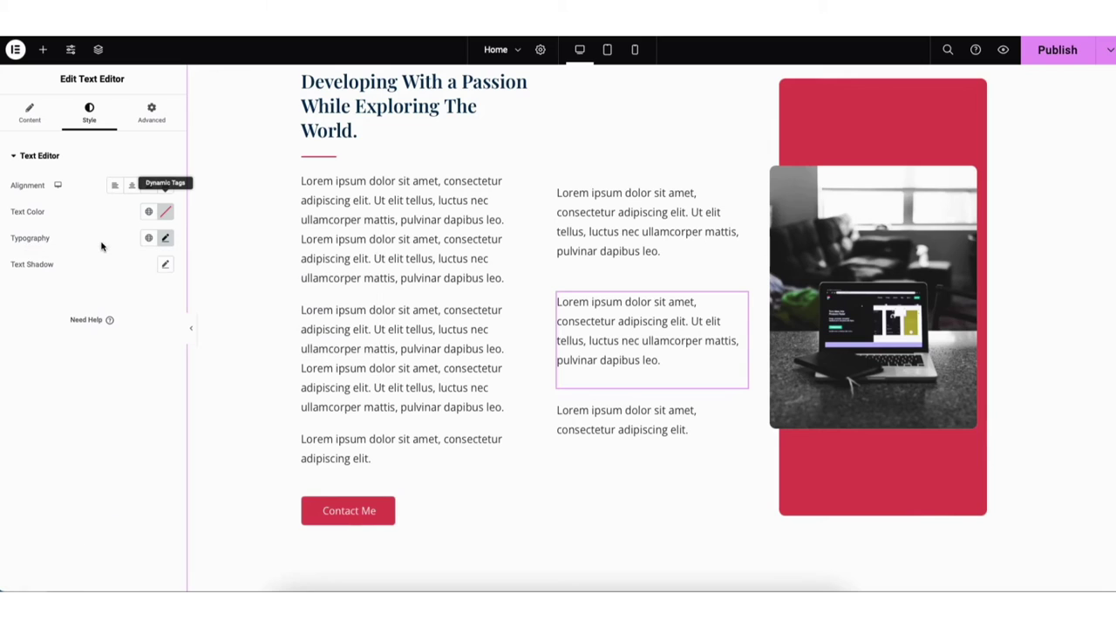
Step: Examine the Contact Me button's link options, size choices and the icon library
left_click(315, 510)
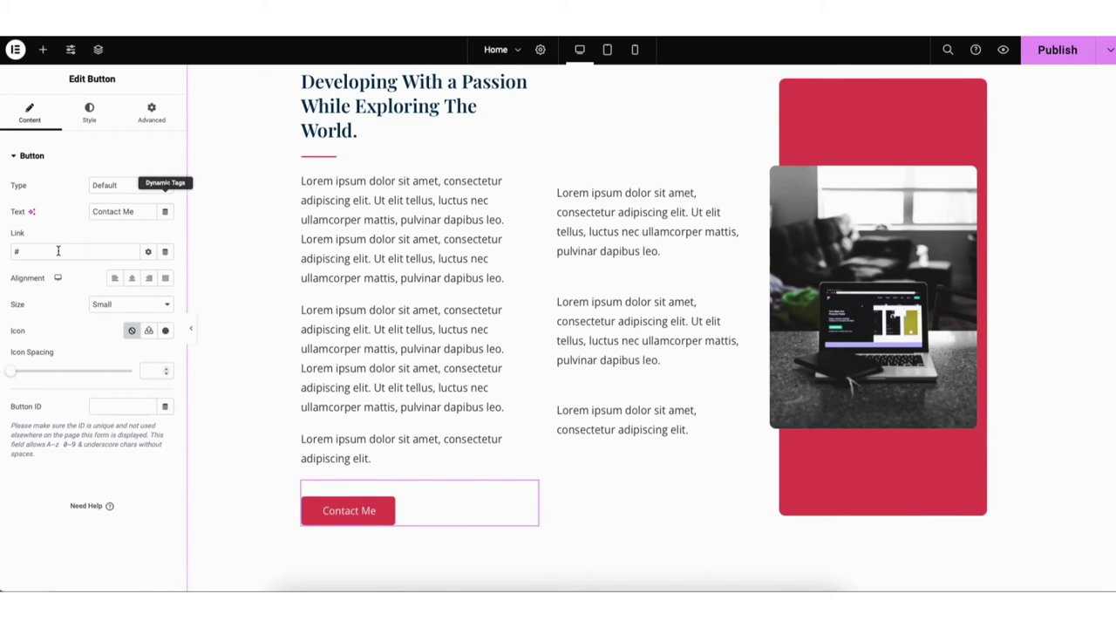
left_click(149, 252)
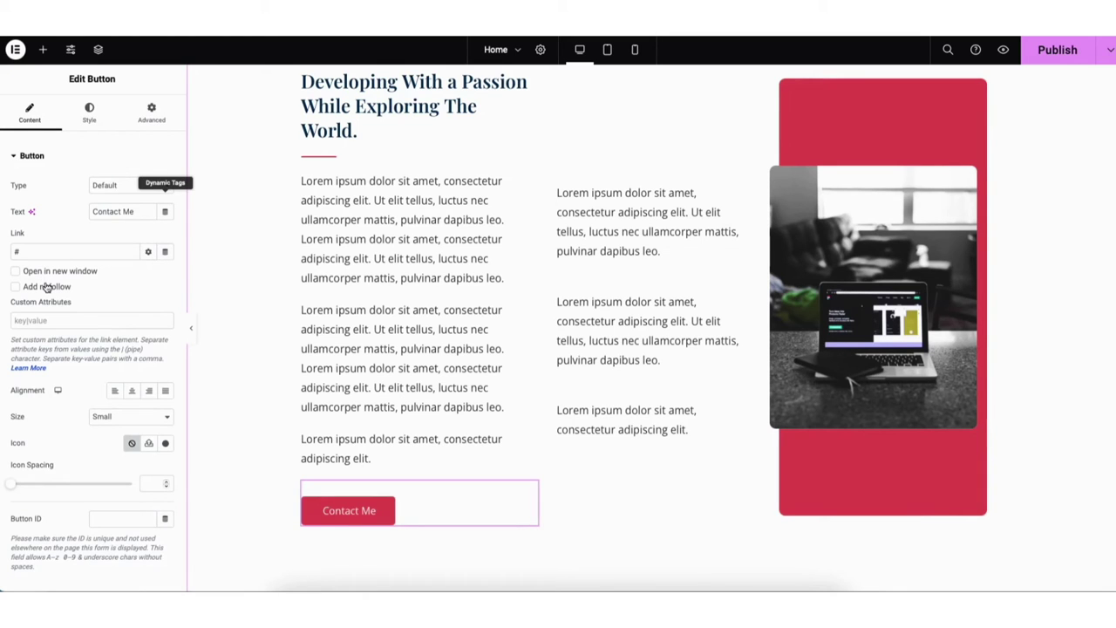
left_click(148, 253)
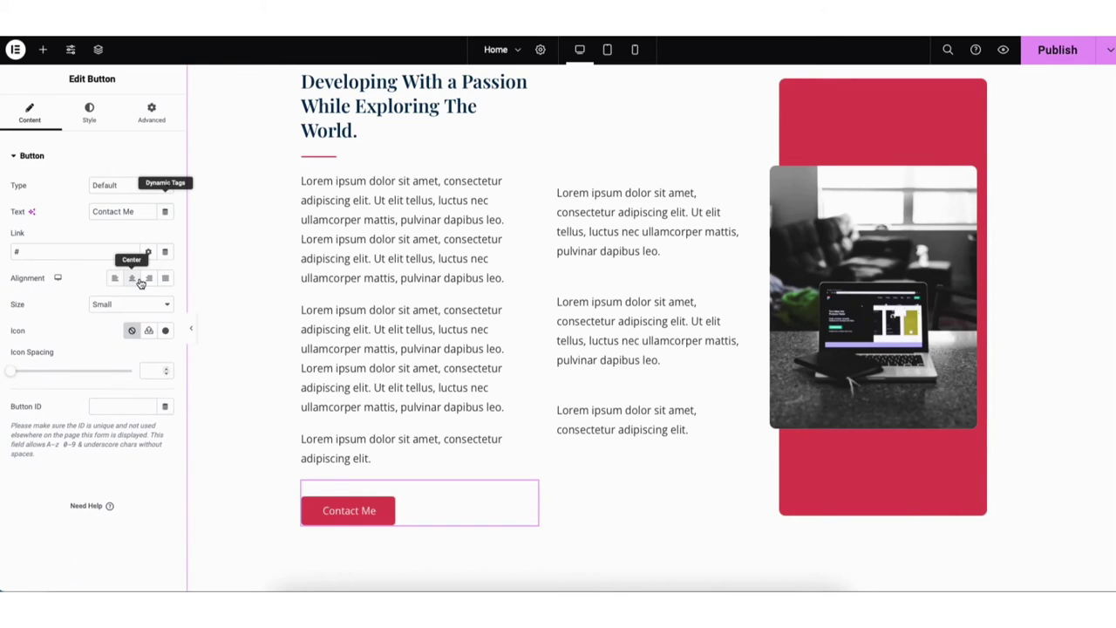
left_click(116, 305)
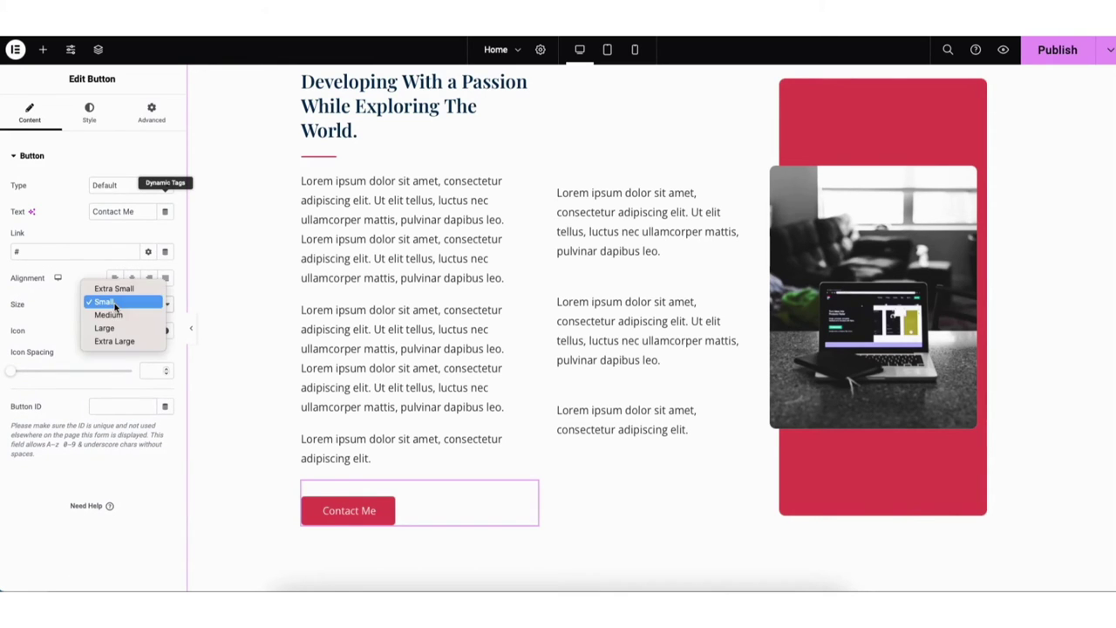
left_click(115, 302)
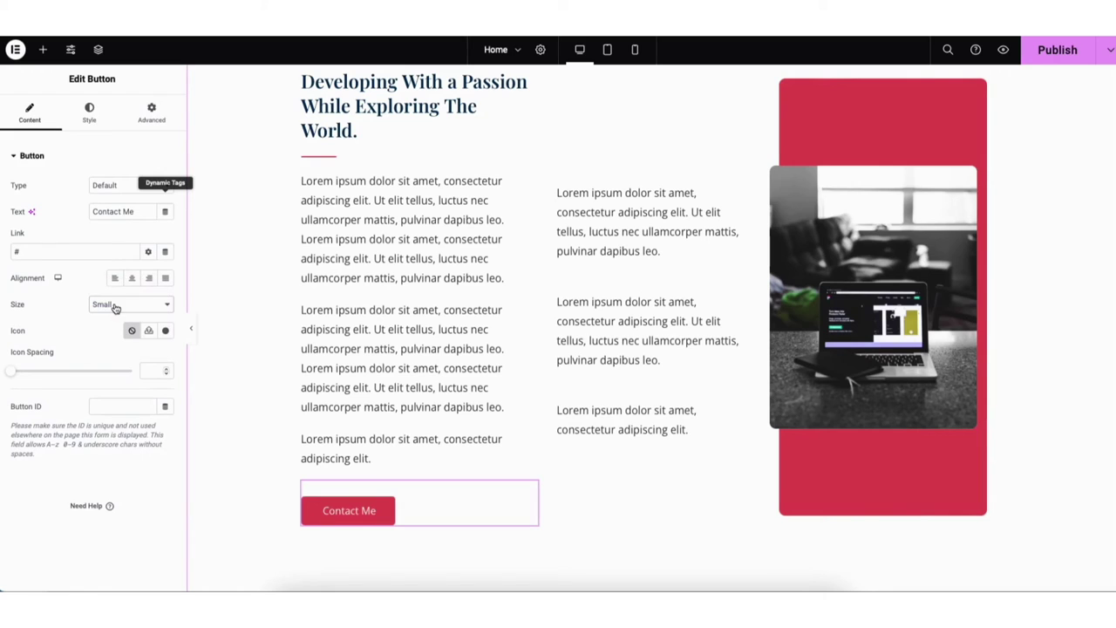
left_click(167, 332)
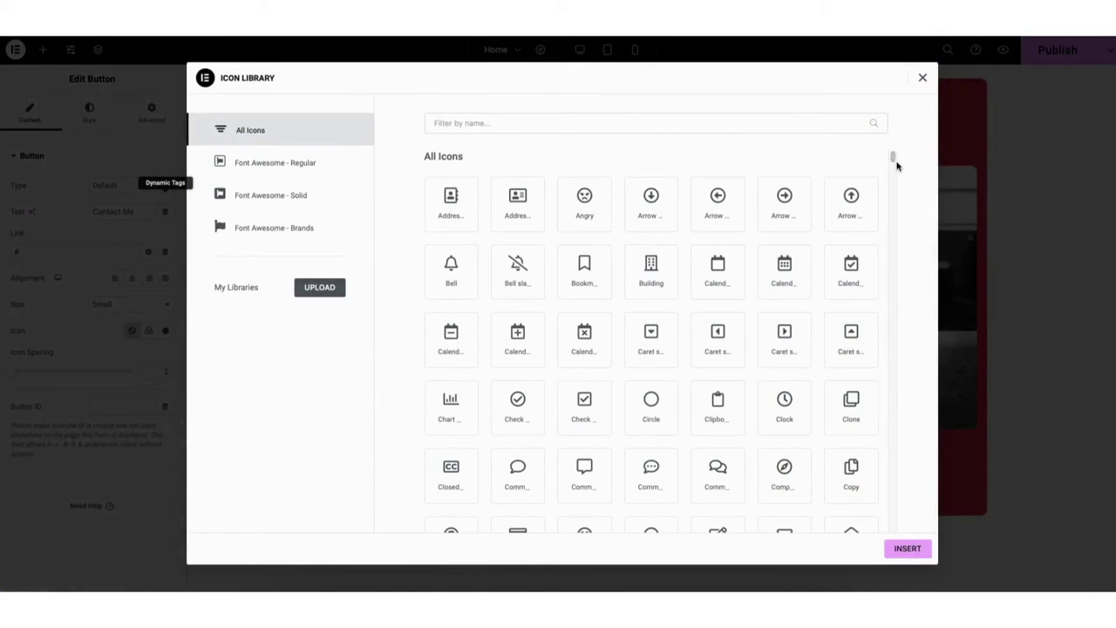
scroll(894, 159, "down", 2)
left_click_drag(893, 160, 900, 172)
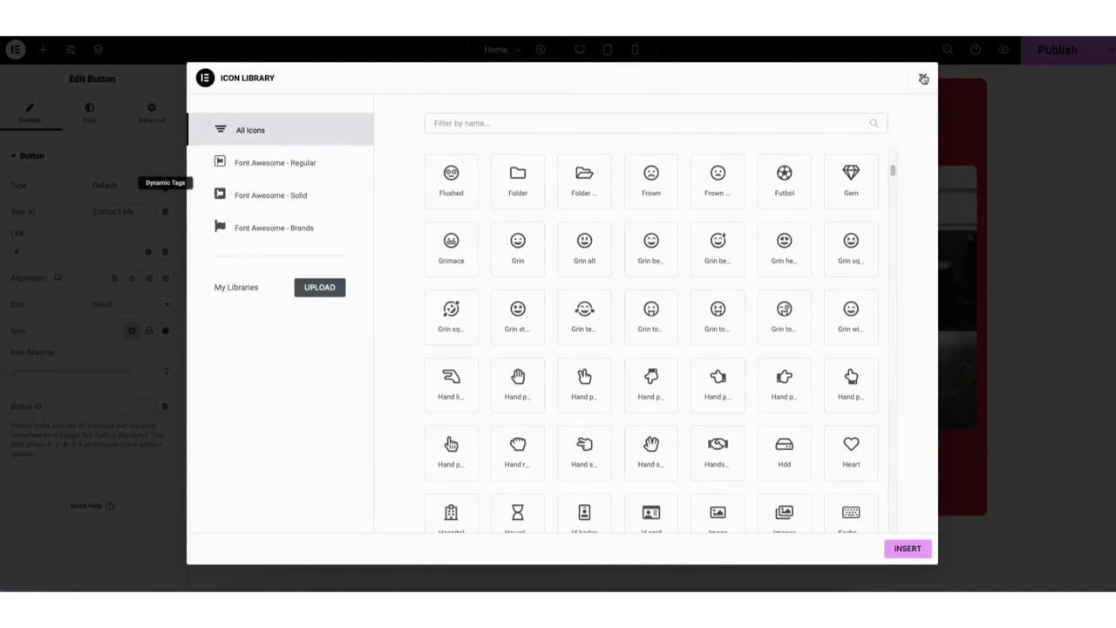
left_click(923, 78)
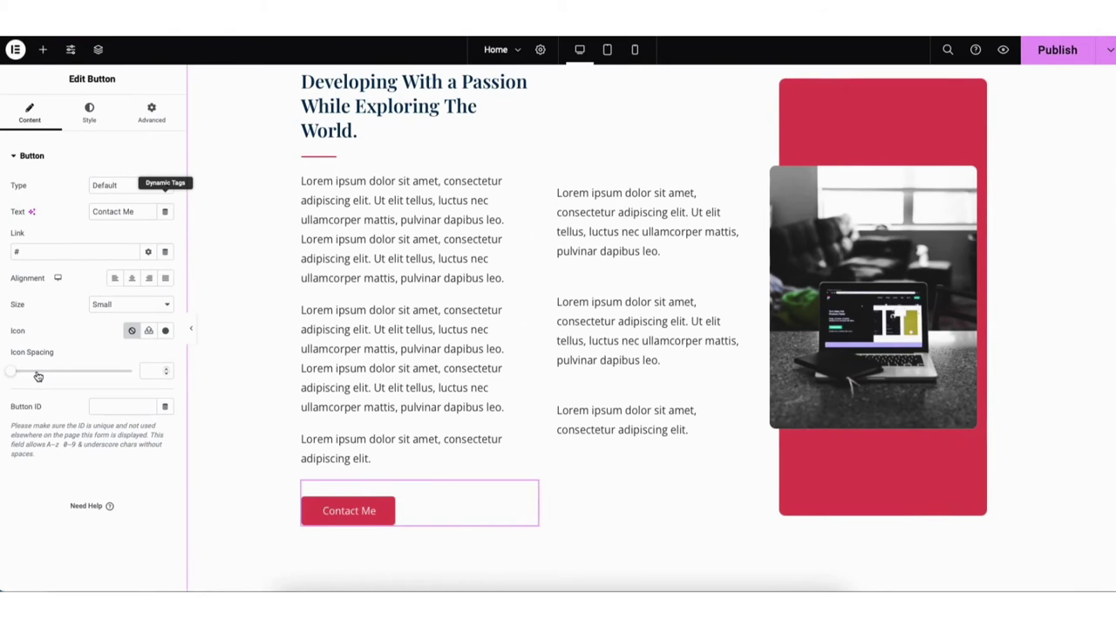
Step: Review the image size, caption and link options of the laptop photo in the About Me section
left_click(808, 277)
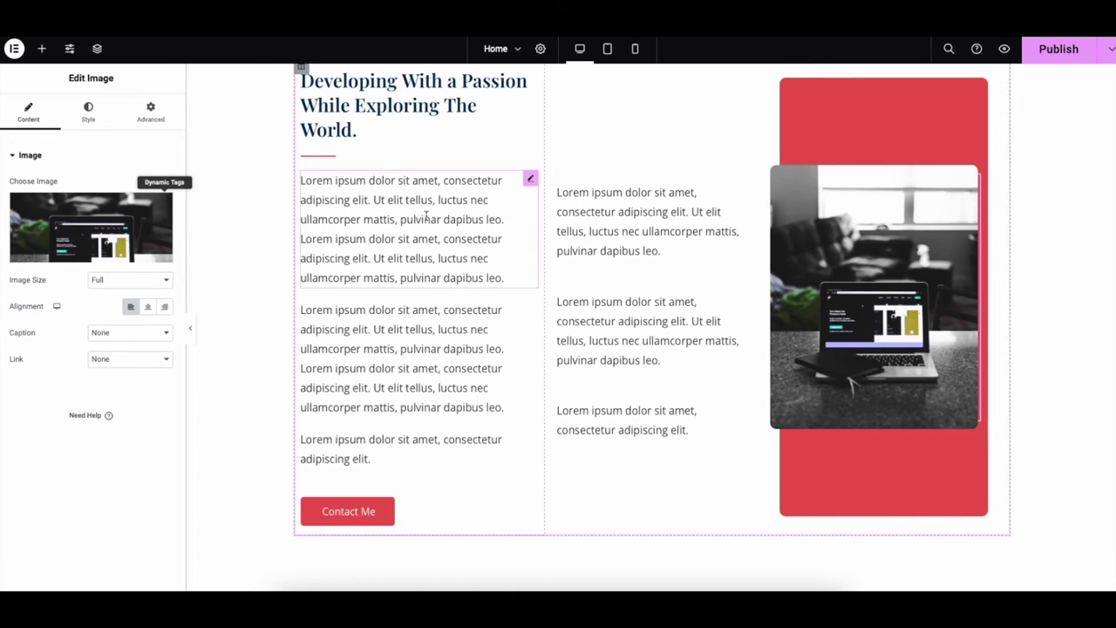
mouse_move(87, 251)
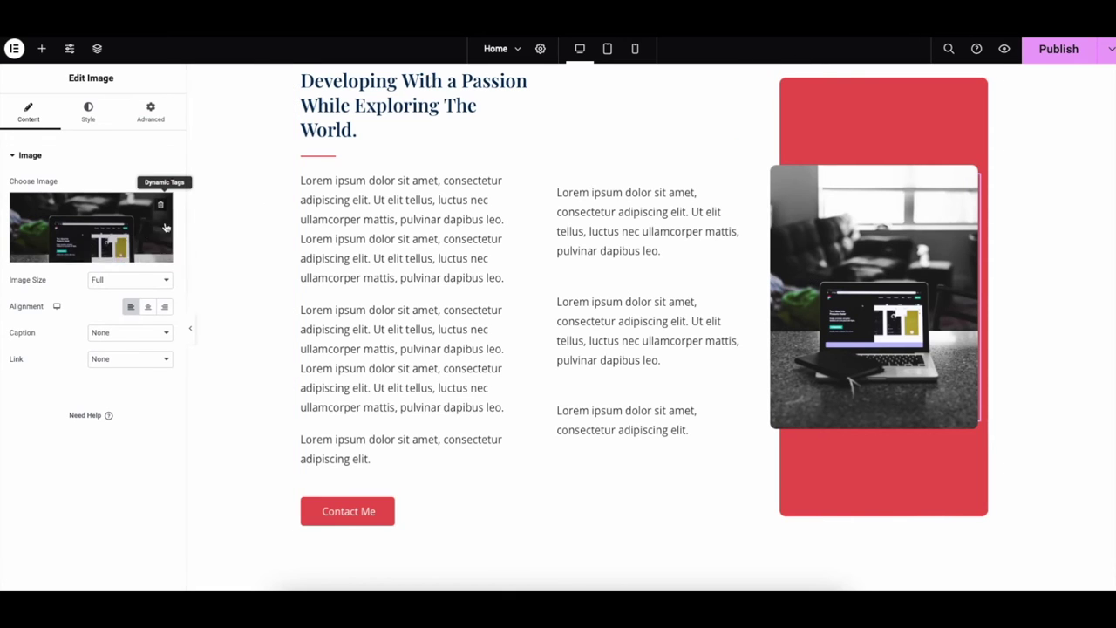
left_click(111, 280)
left_click(111, 278)
left_click(124, 337)
left_click(124, 333)
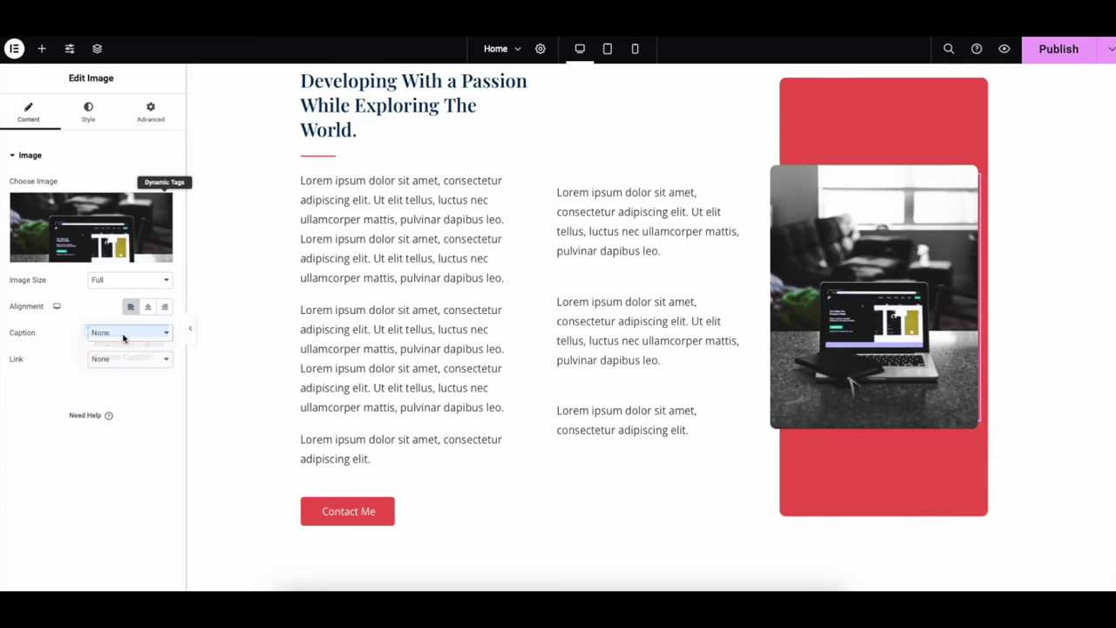
left_click(126, 358)
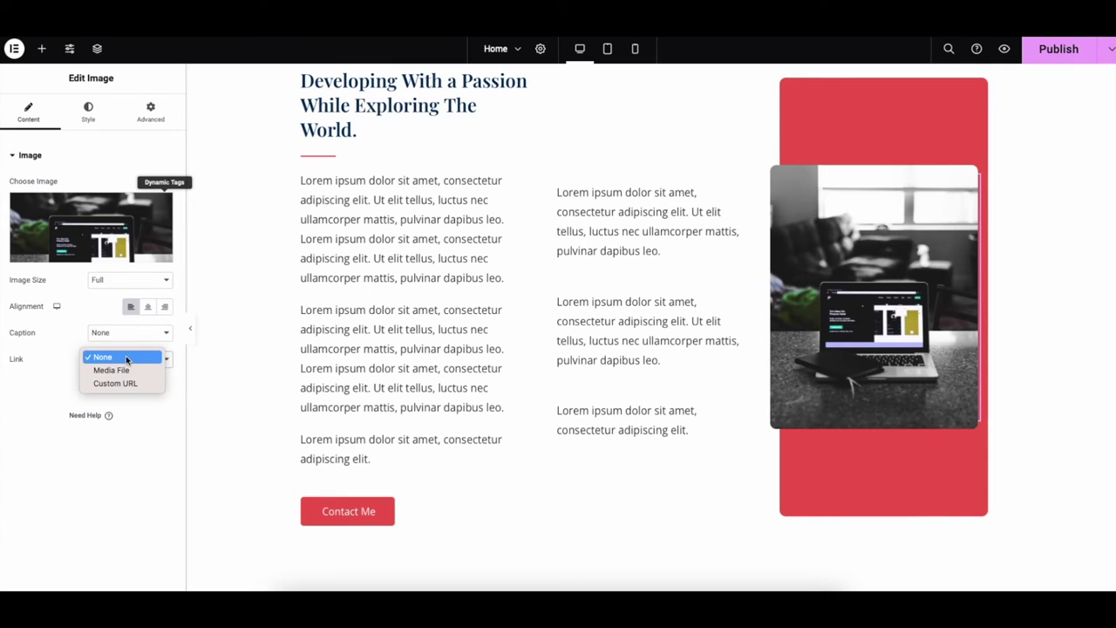
left_click(126, 357)
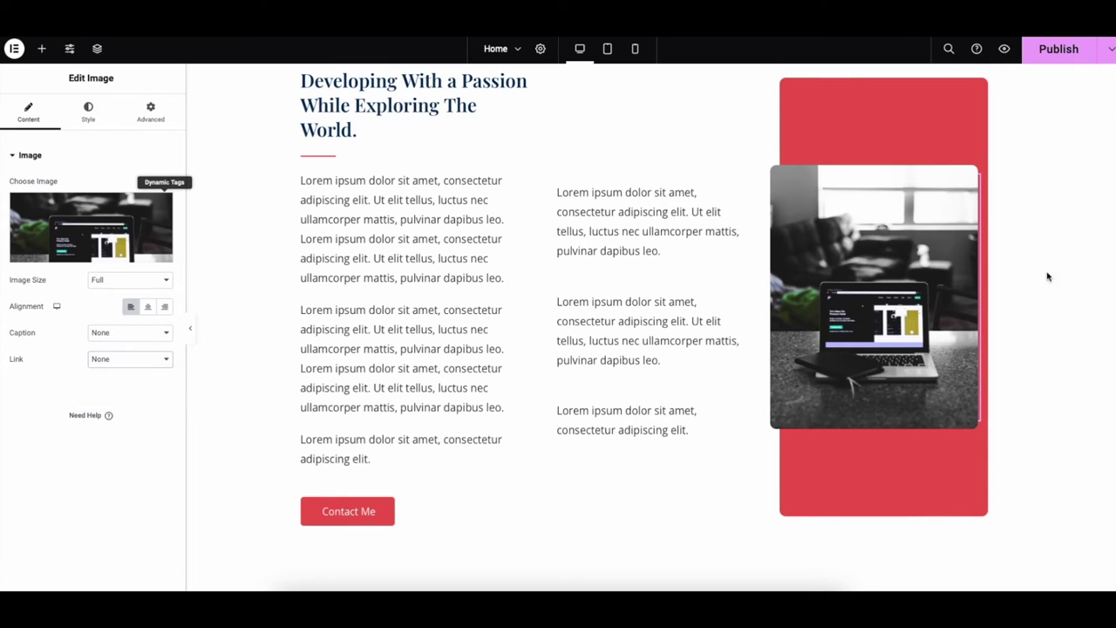
Step: Set the background colour of the "What Services I'm Providing" section to #FFFFFF and remove its background image
scroll(650, 327, "down", 5)
scroll(650, 327, "down", 1)
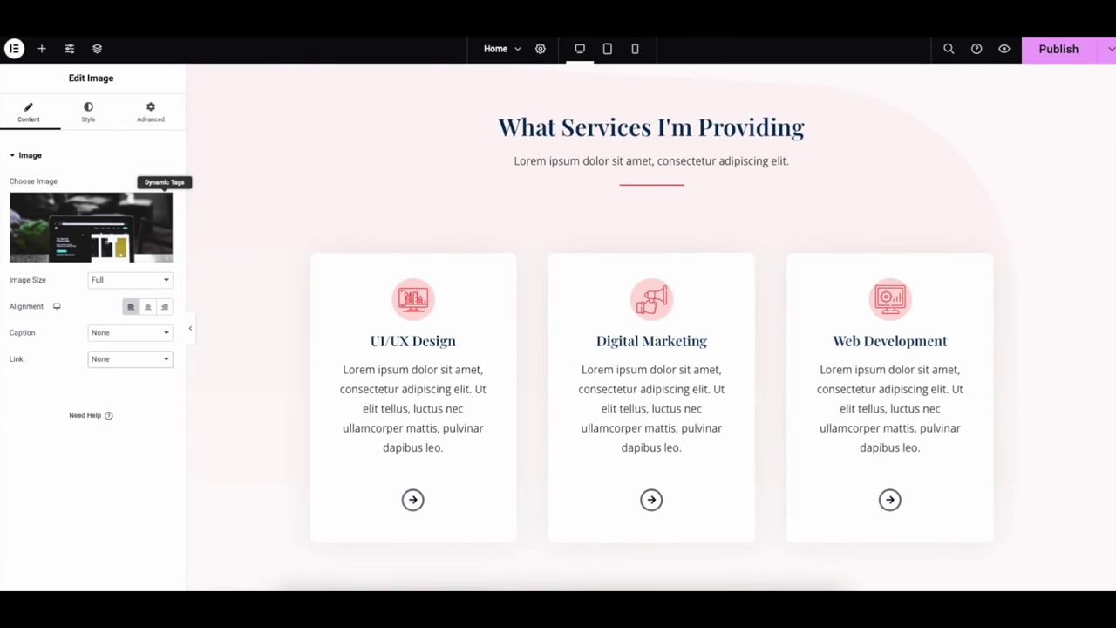
right_click(223, 95)
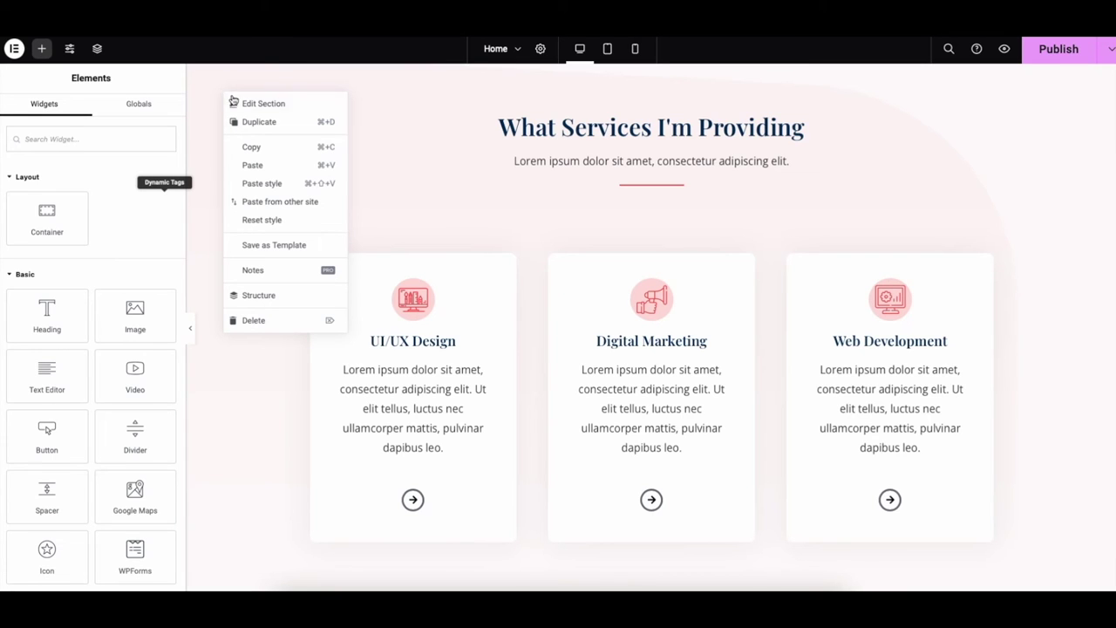
left_click(267, 106)
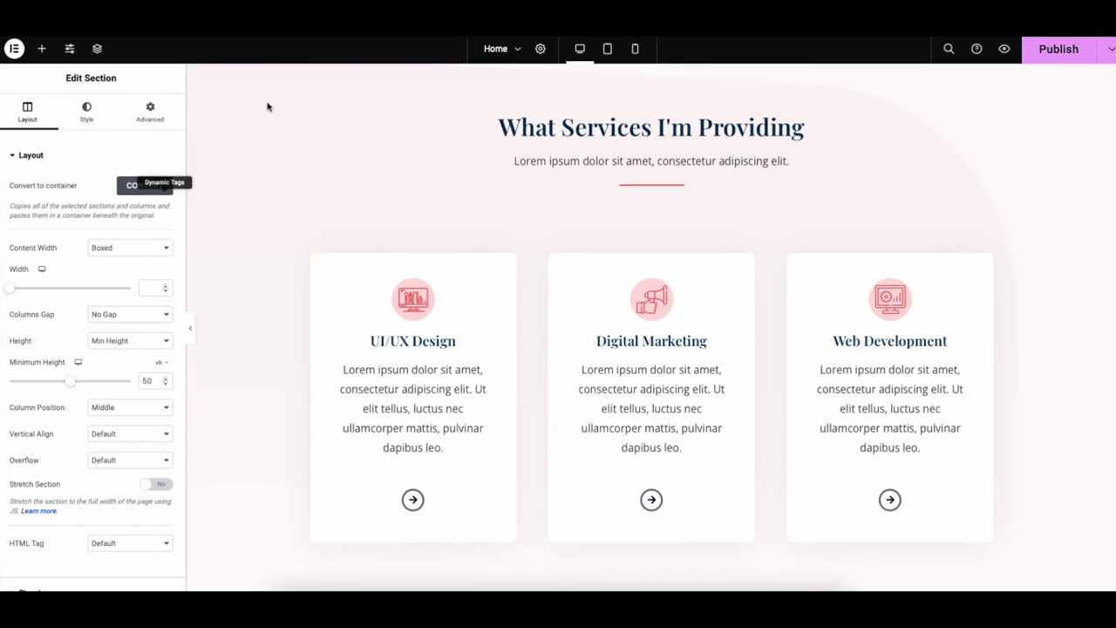
left_click(87, 113)
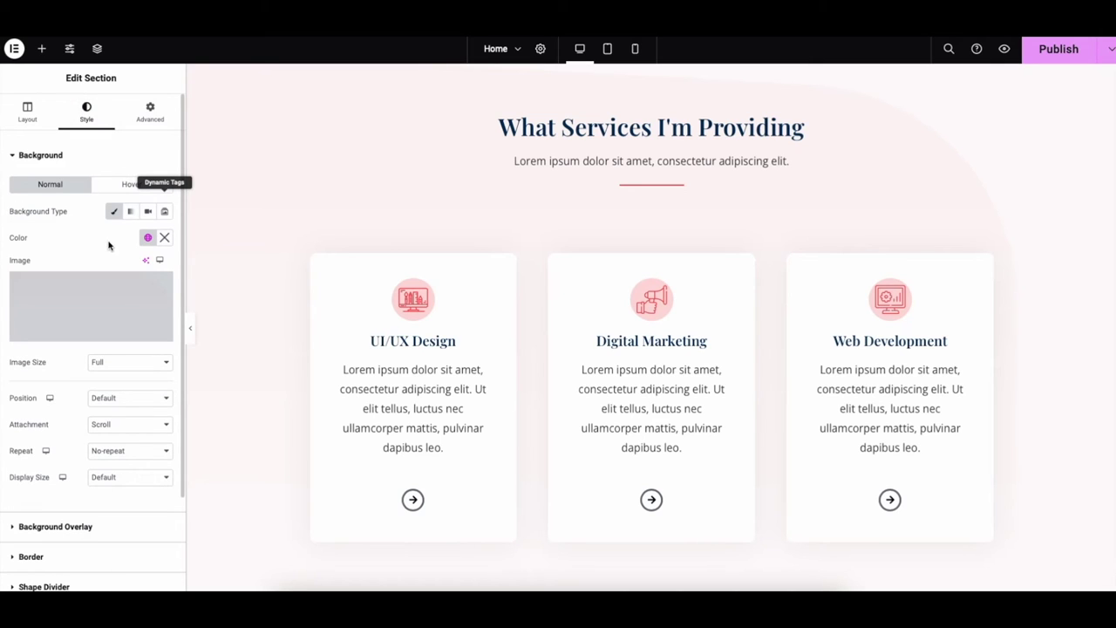
left_click(166, 239)
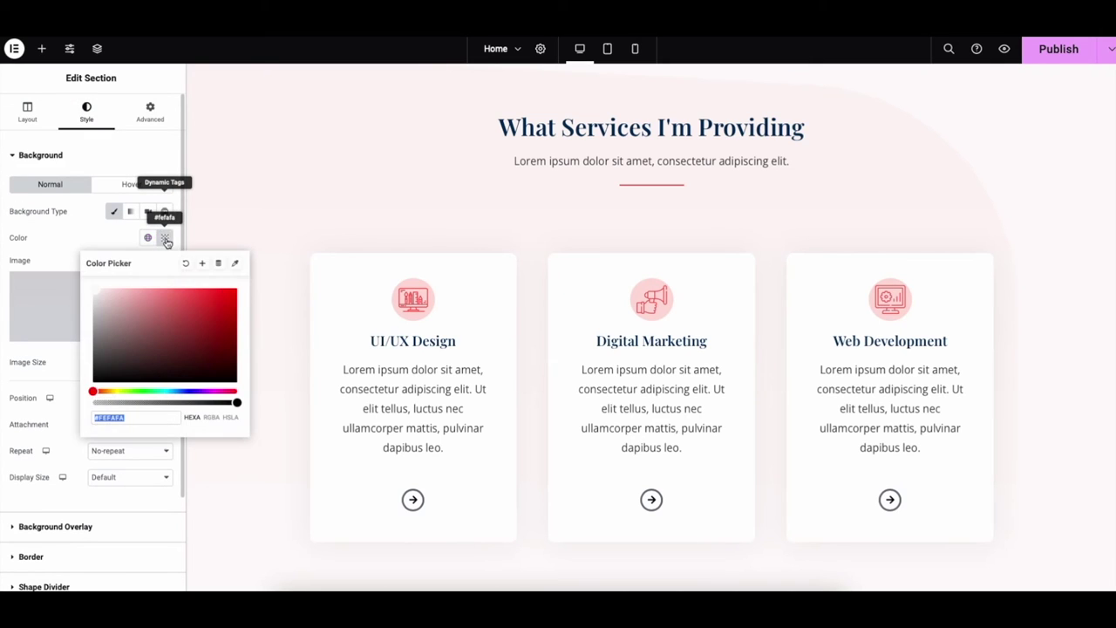
left_click_drag(104, 299, 81, 276)
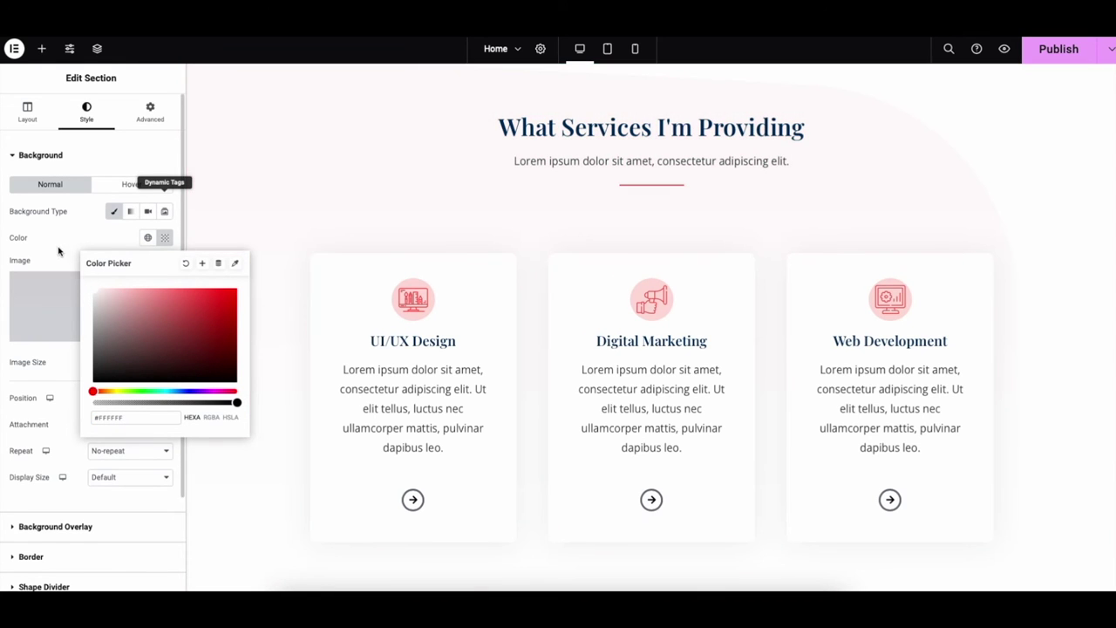
left_click(59, 251)
mouse_move(89, 291)
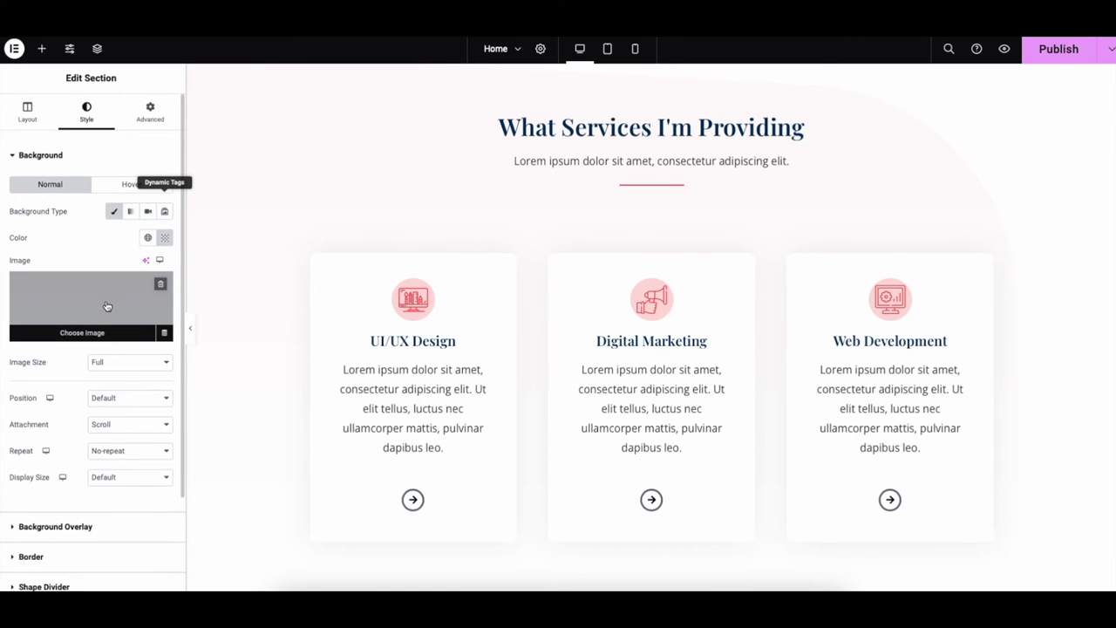
left_click(161, 286)
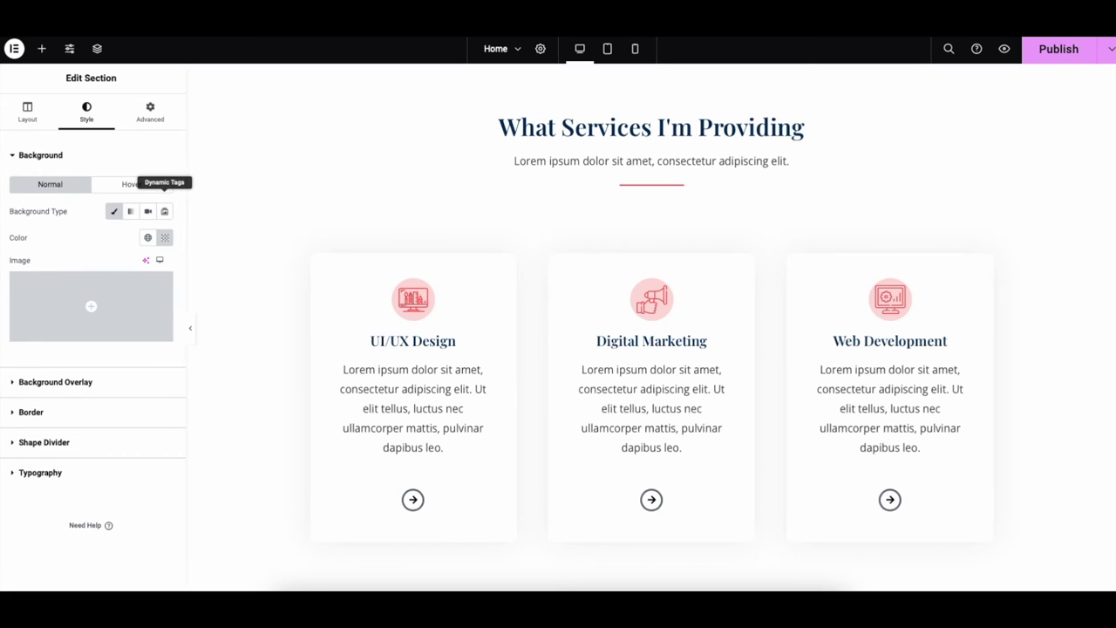
Step: Replace the Working Process section's background image with campaign-creators-e6n7uoEnYbA-unsplash-scaled.jpg from the media library
scroll(305, 233, "down", 5)
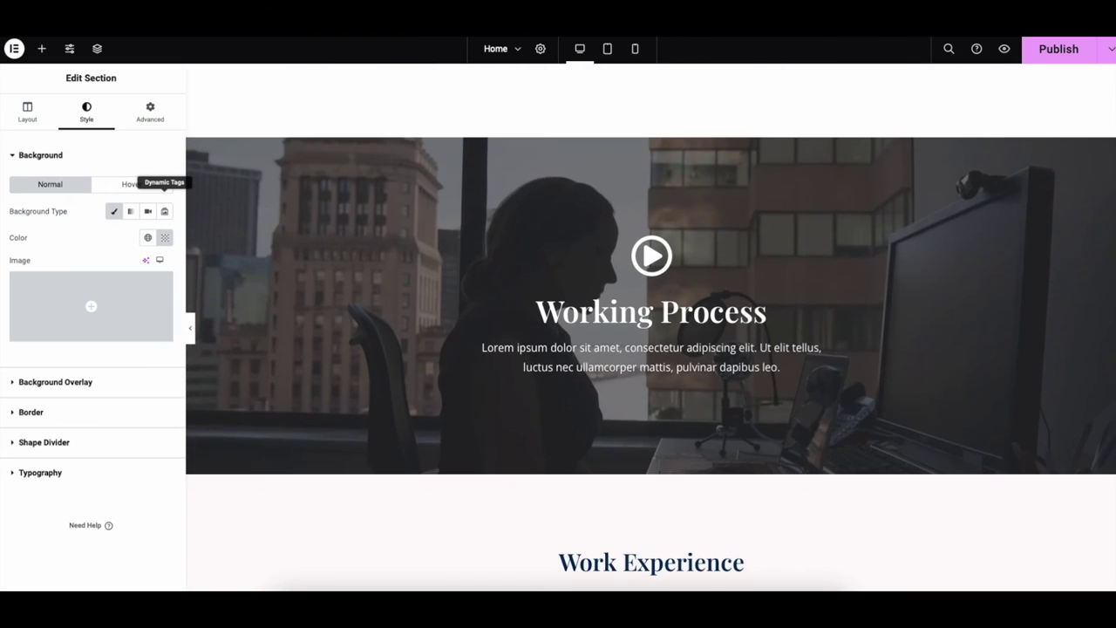
right_click(253, 172)
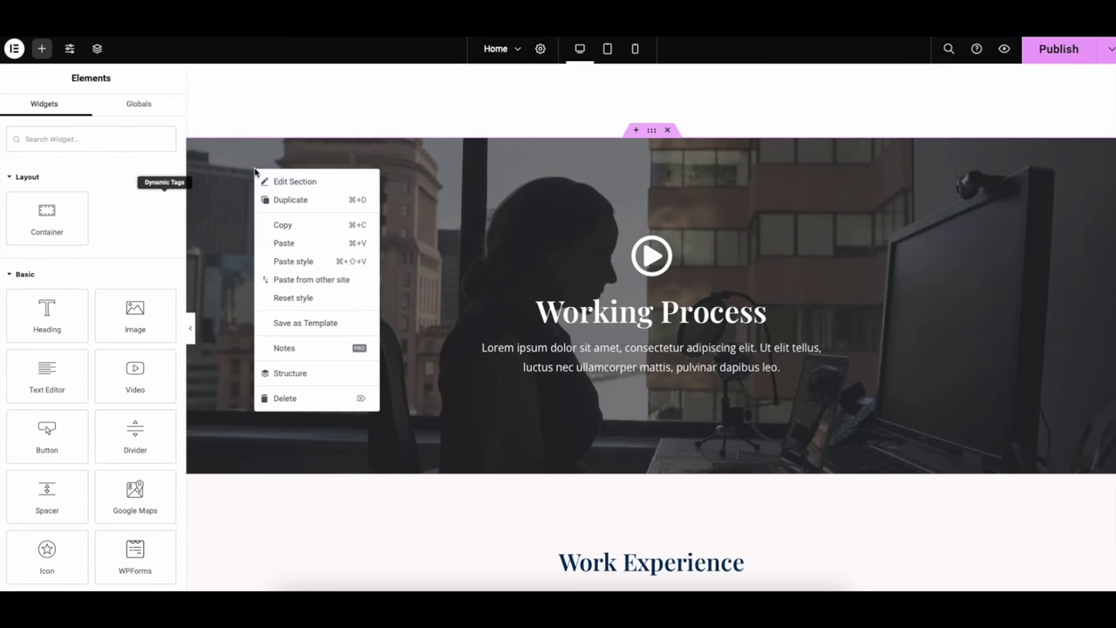
left_click(315, 181)
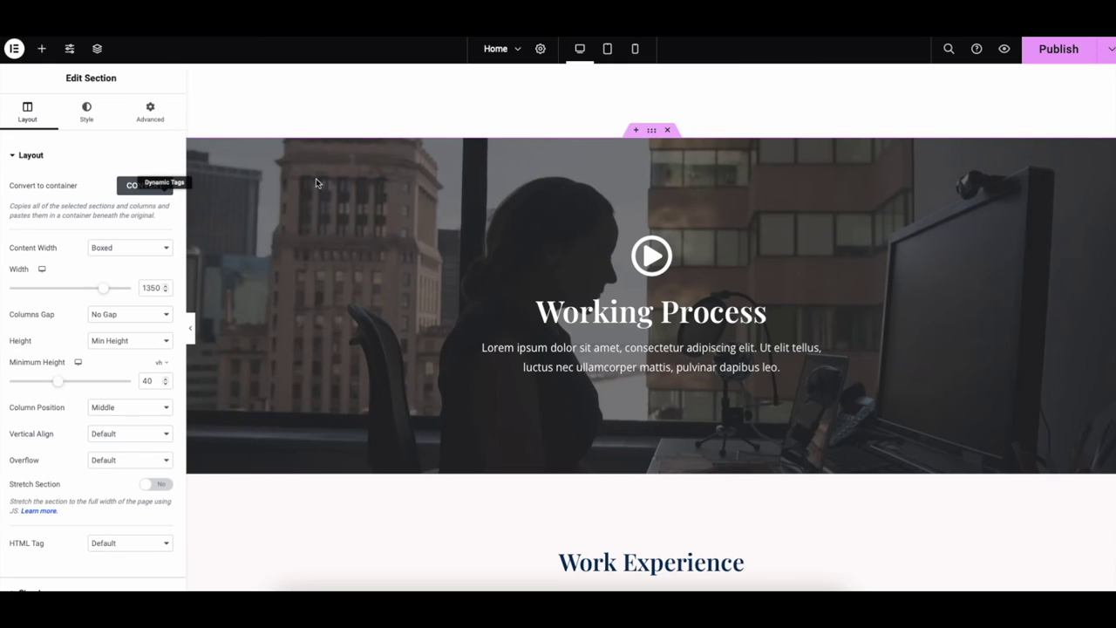
left_click(87, 115)
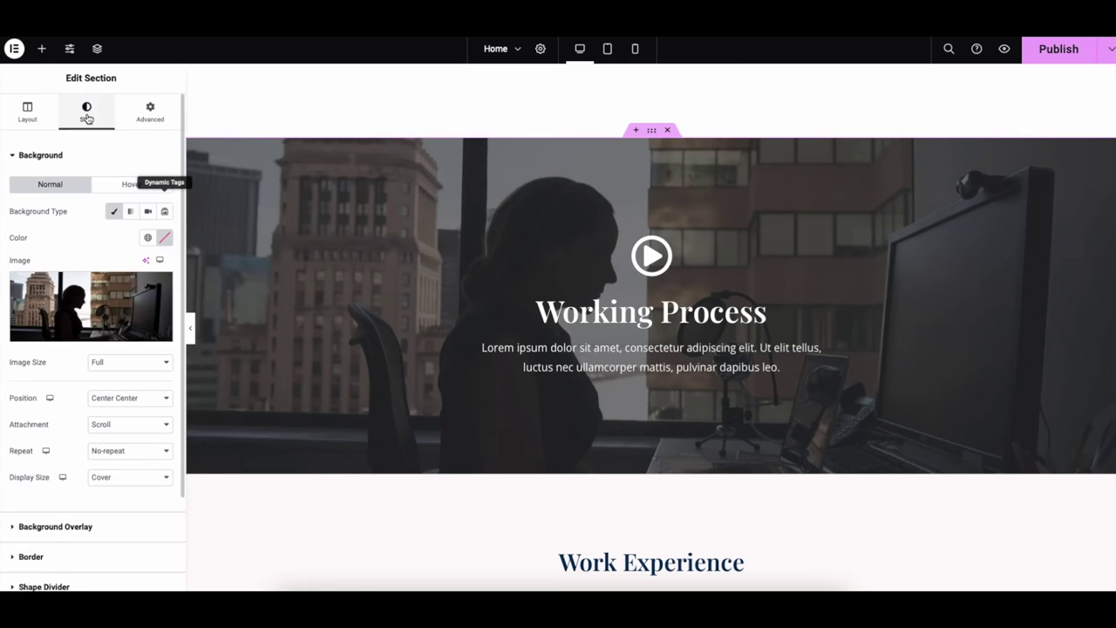
mouse_move(100, 310)
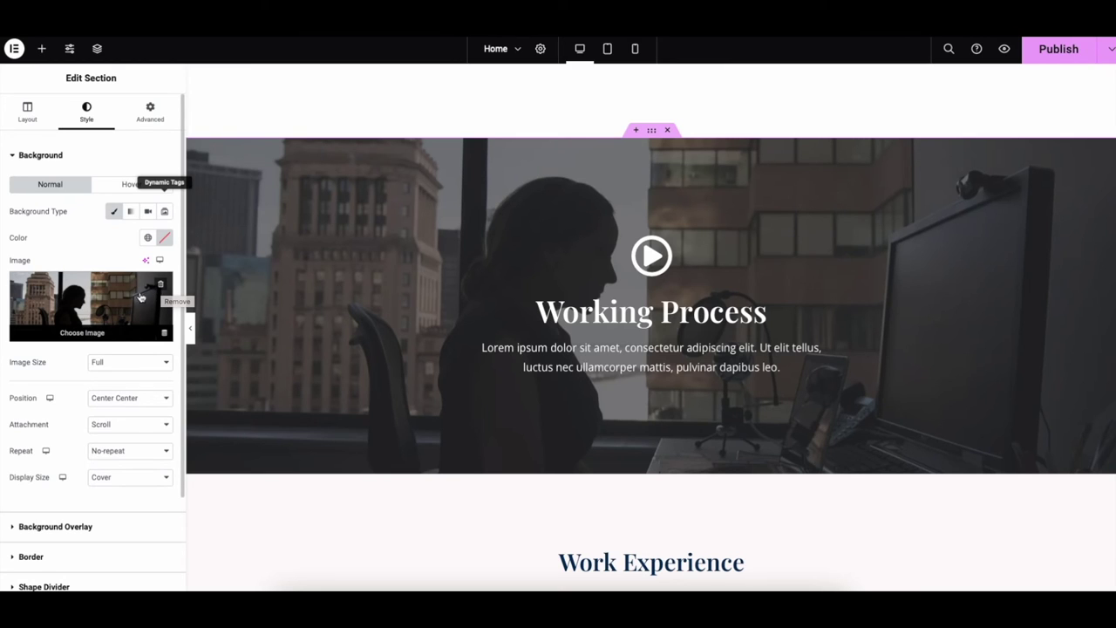
left_click(97, 308)
left_click(202, 192)
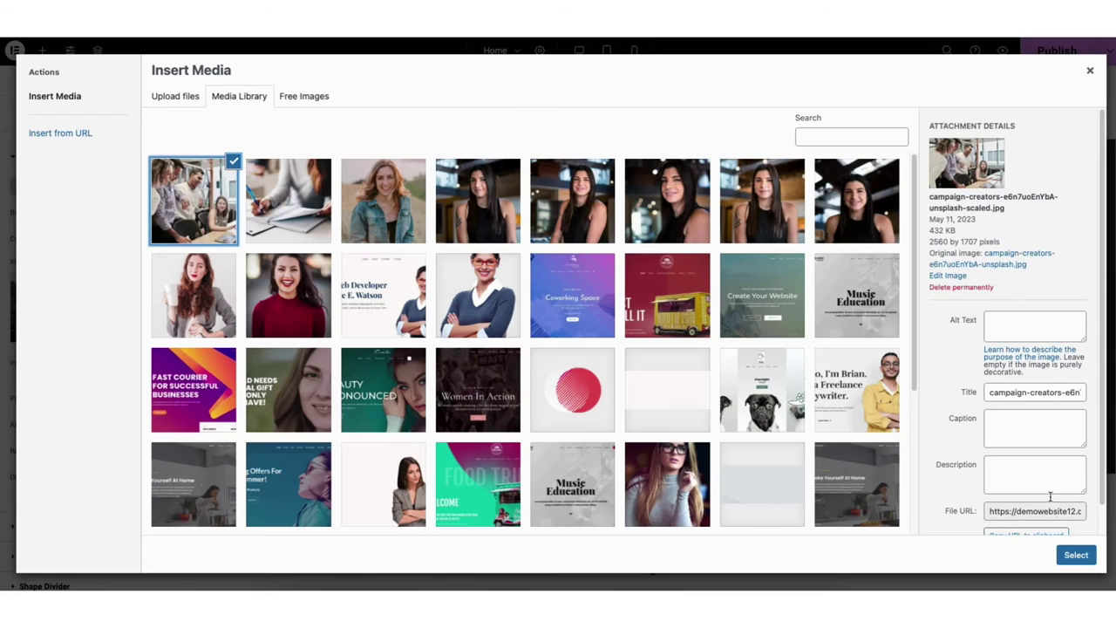
left_click(1078, 555)
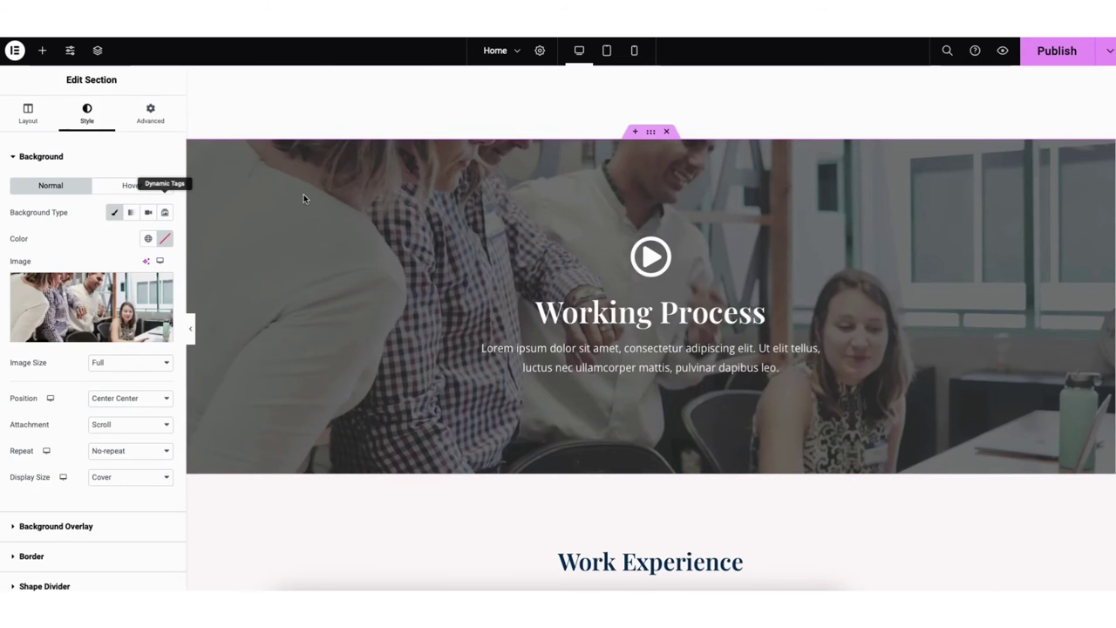
Step: Change the Working Process section's background overlay to a medium blue with an opacity of 0.39
left_click(82, 528)
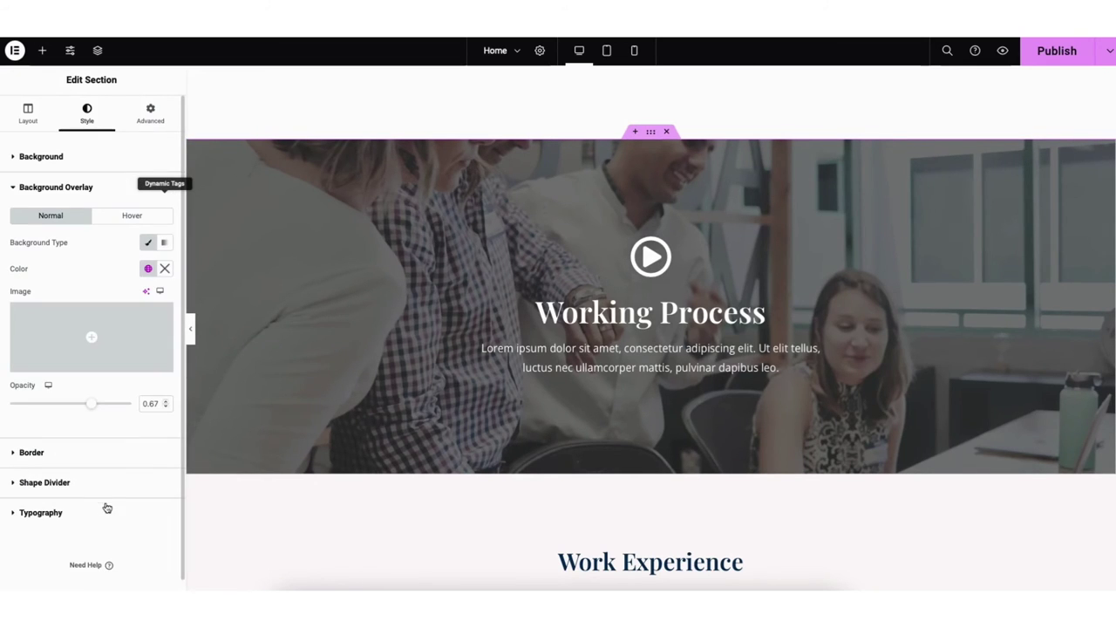
left_click(165, 270)
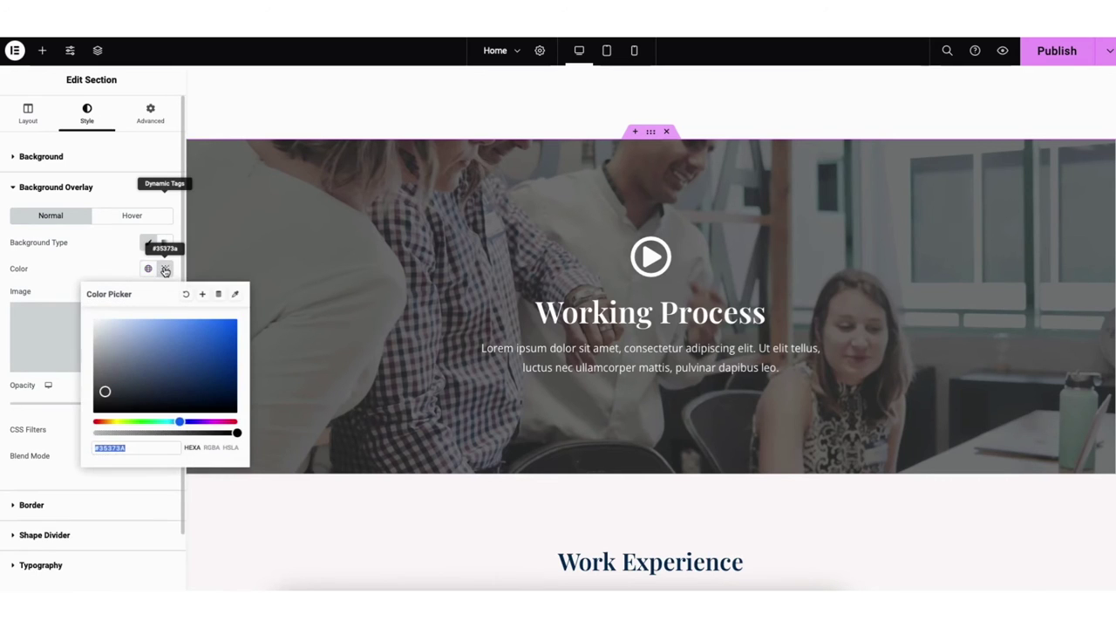
left_click_drag(105, 392, 185, 348)
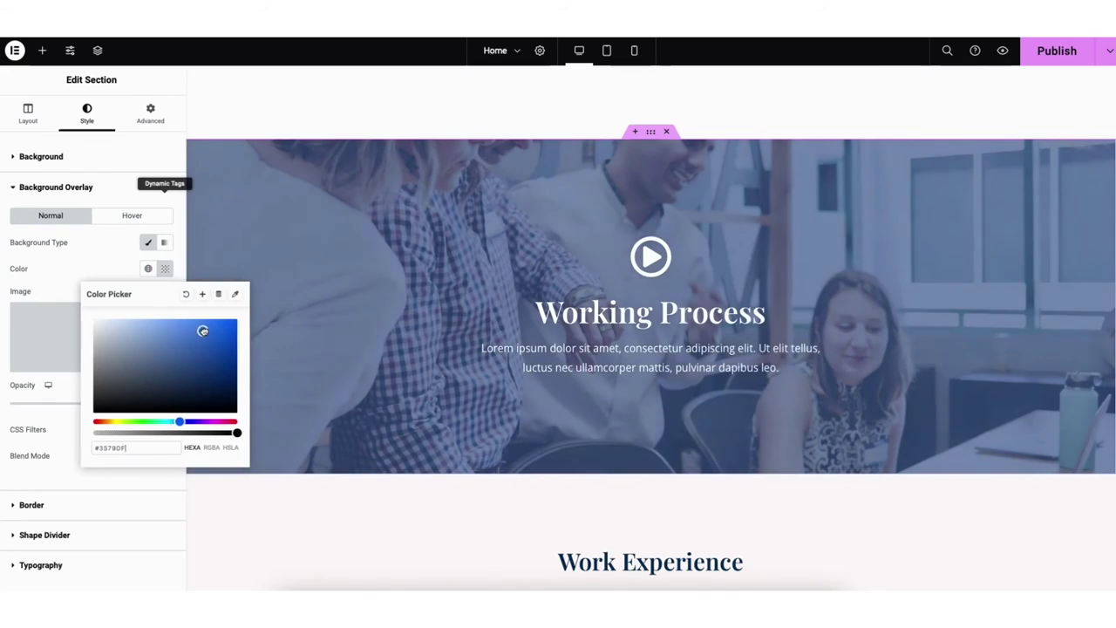
left_click(218, 195)
left_click_drag(93, 404, 58, 418)
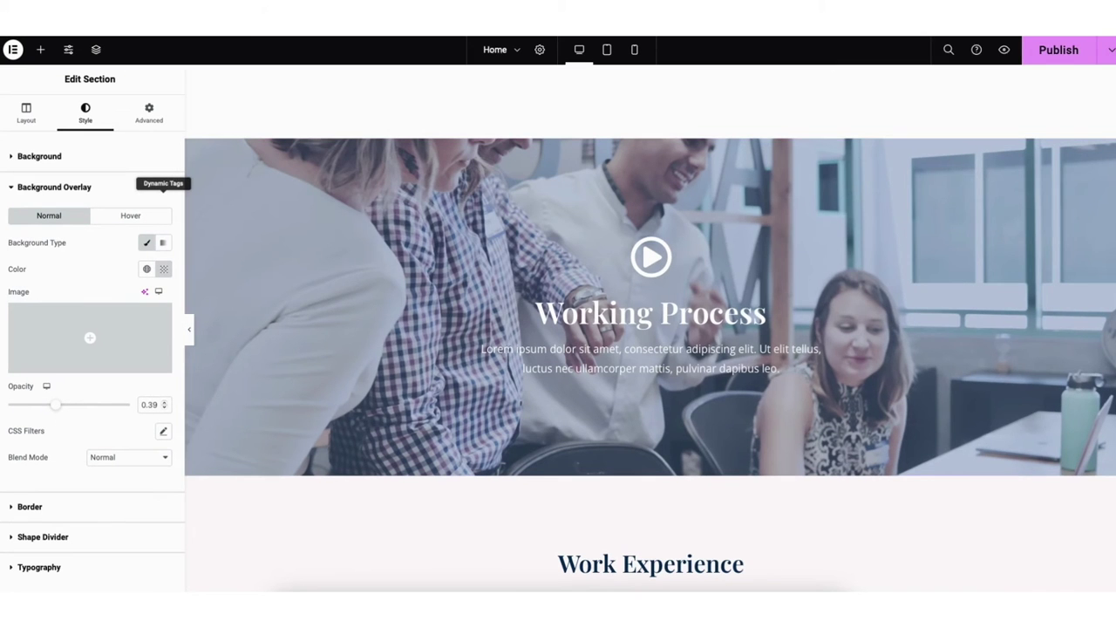
Step: Review the My Portfolio image carousel's gallery images and its image size, slides to show and slides to scroll options
scroll(651, 349, "down", 10)
scroll(319, 337, "down", 3)
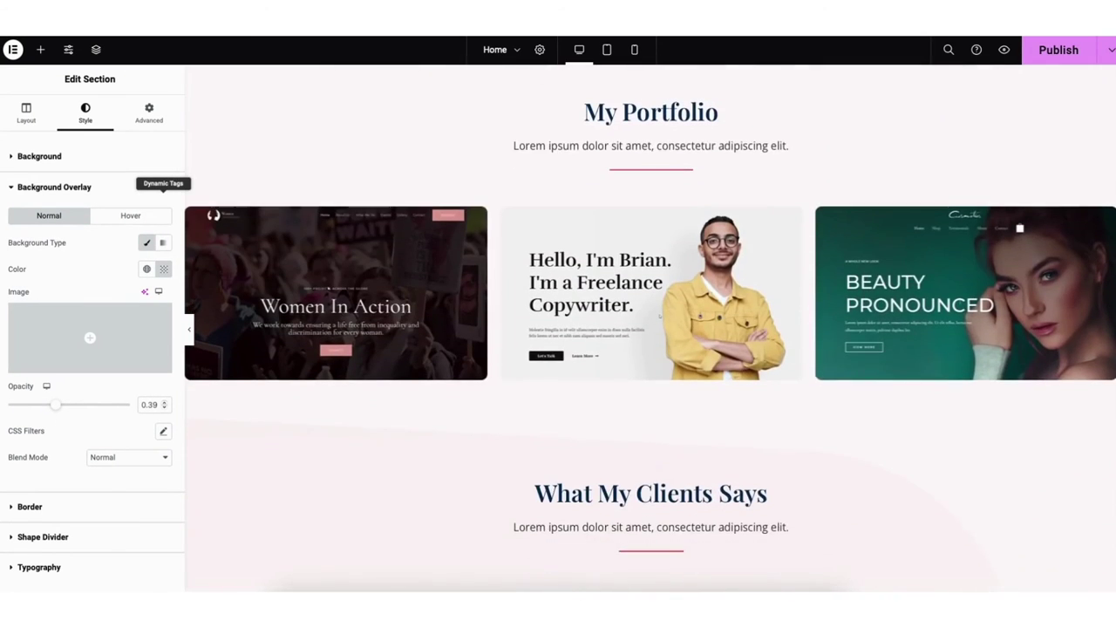
left_click(316, 310)
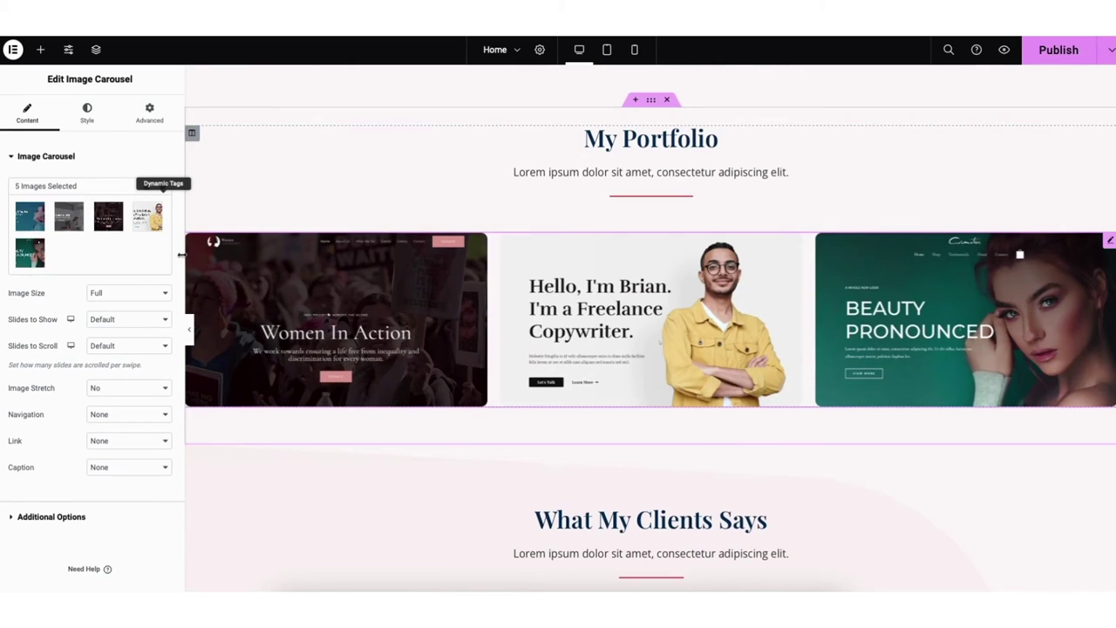
left_click(86, 256)
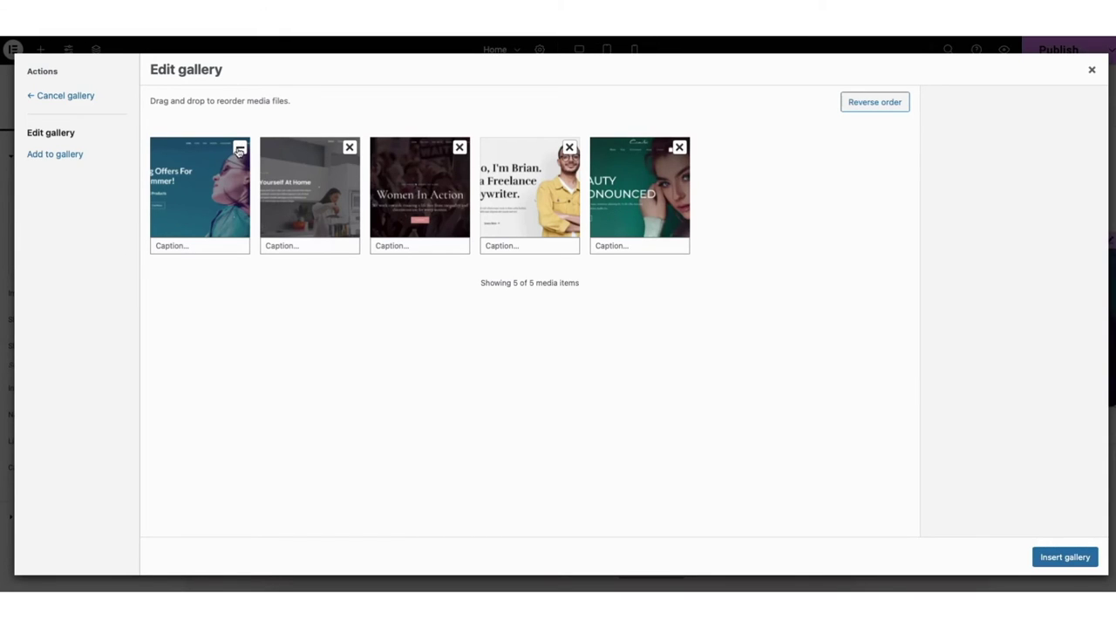
left_click(1091, 71)
left_click(123, 293)
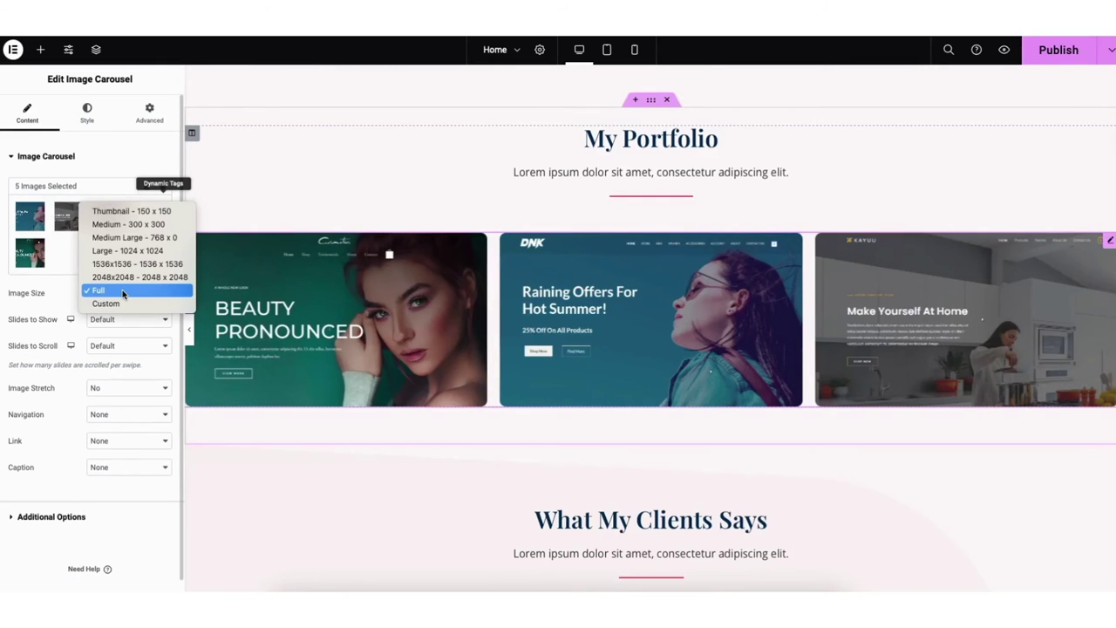
left_click(123, 294)
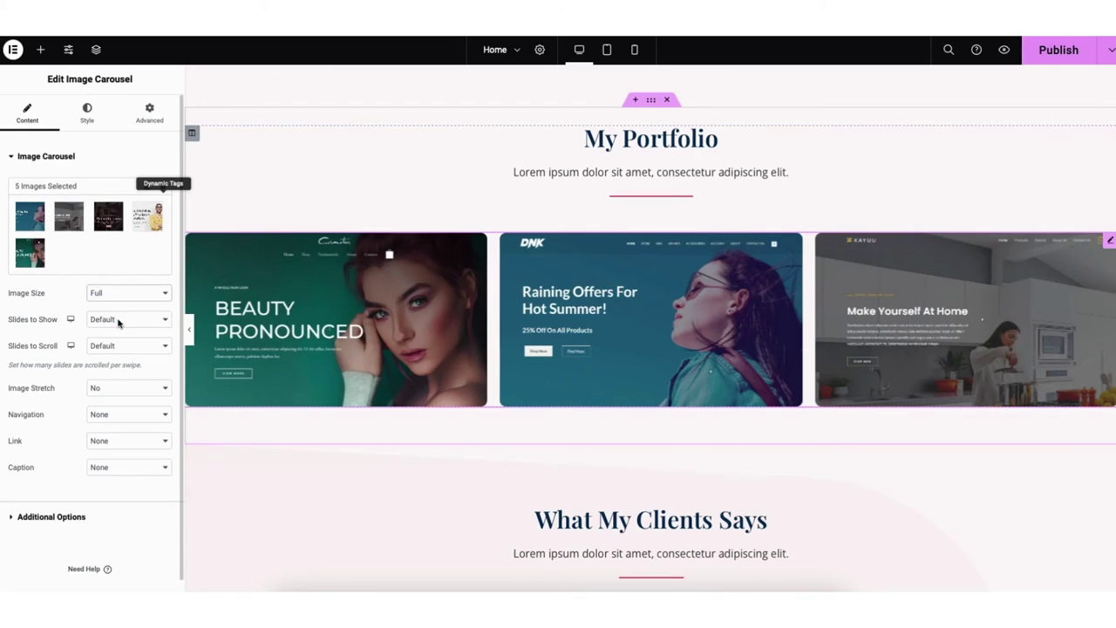
left_click(119, 320)
left_click(118, 320)
left_click(117, 347)
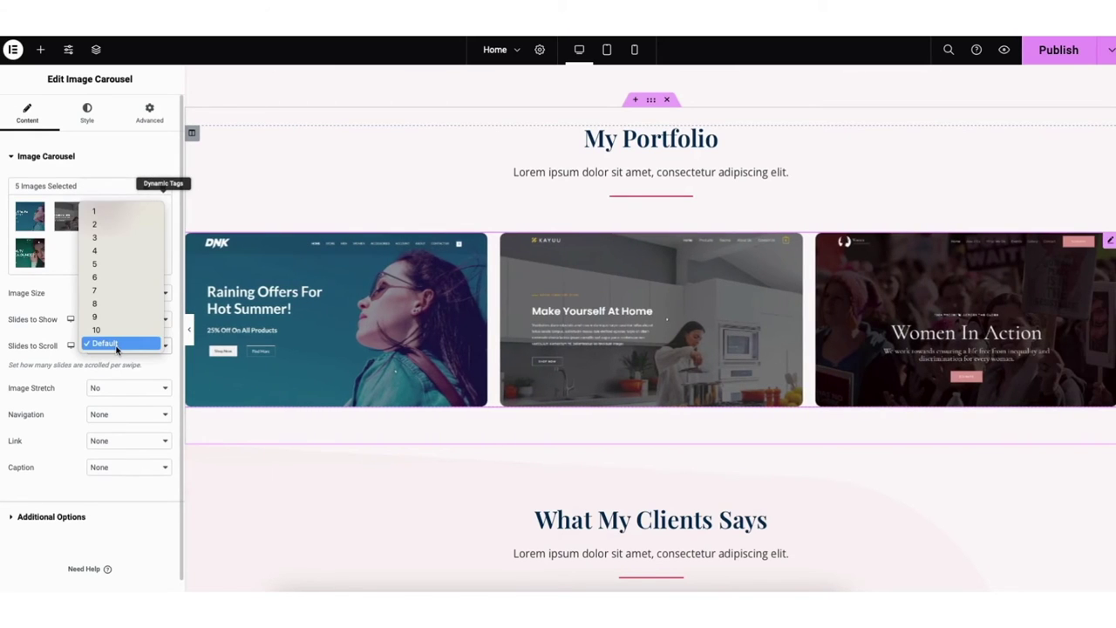
left_click(116, 345)
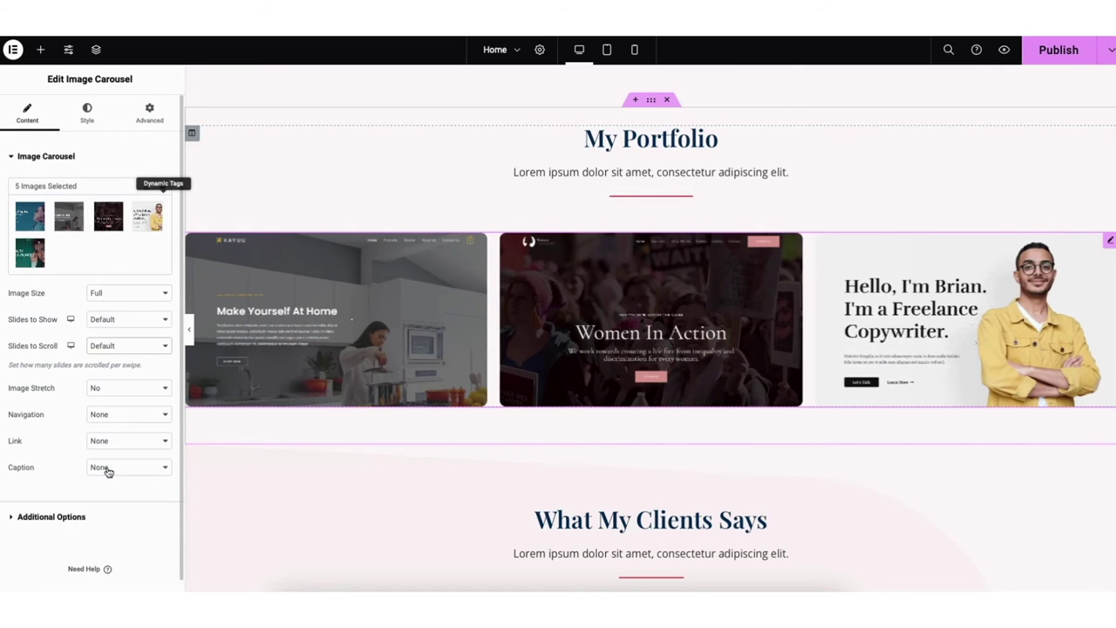
Step: Add a new section above My Portfolio and filter the template library's blocks to the Portfolio category
mouse_move(636, 108)
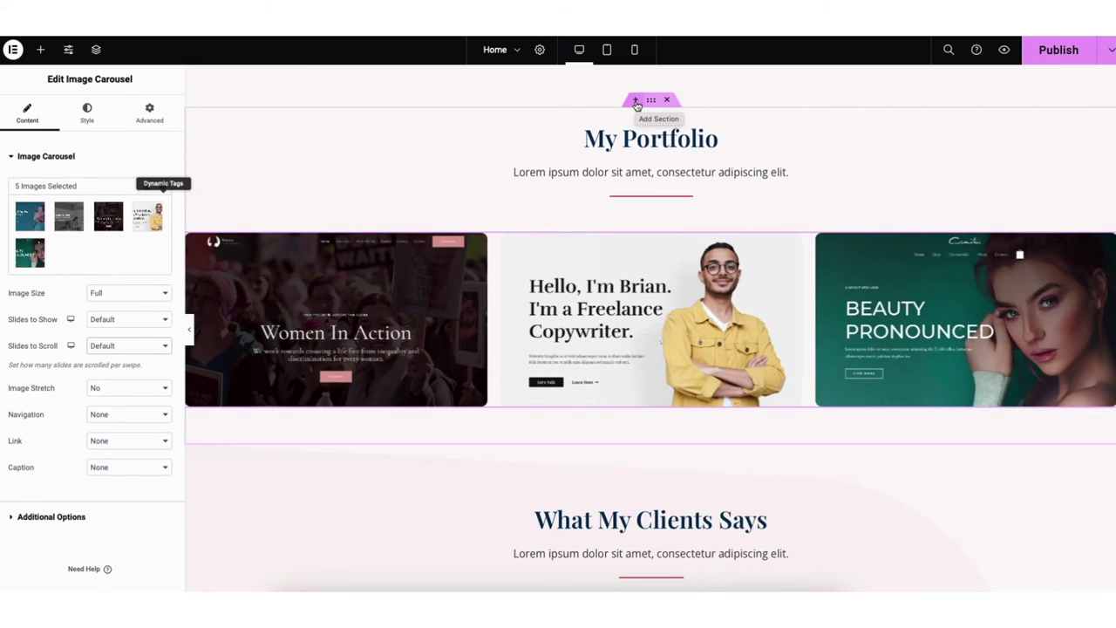
left_click(636, 101)
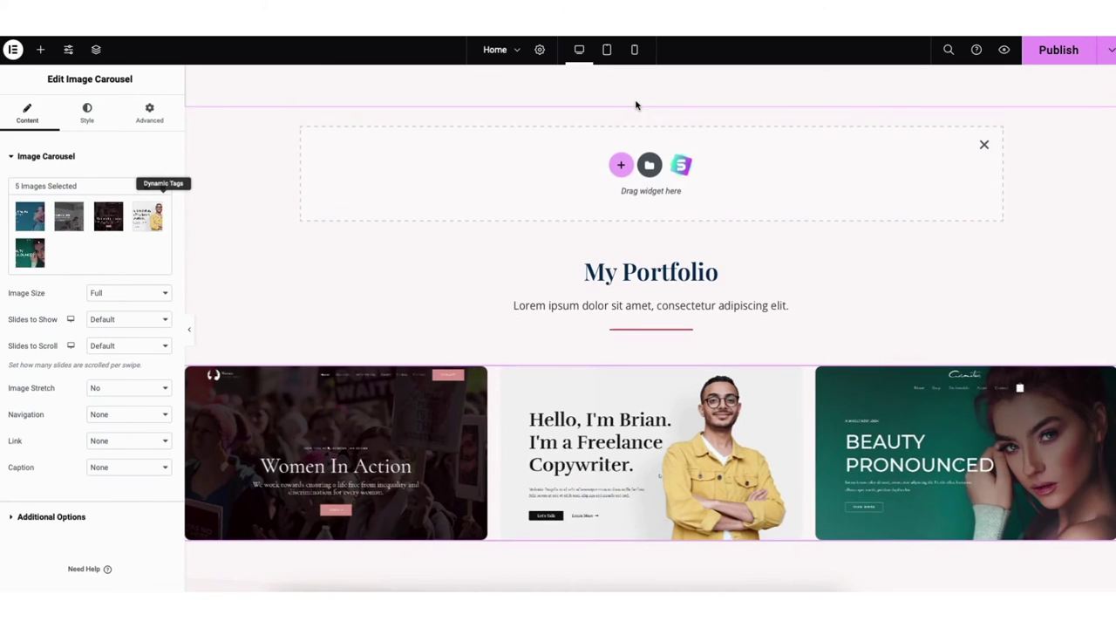
left_click(682, 165)
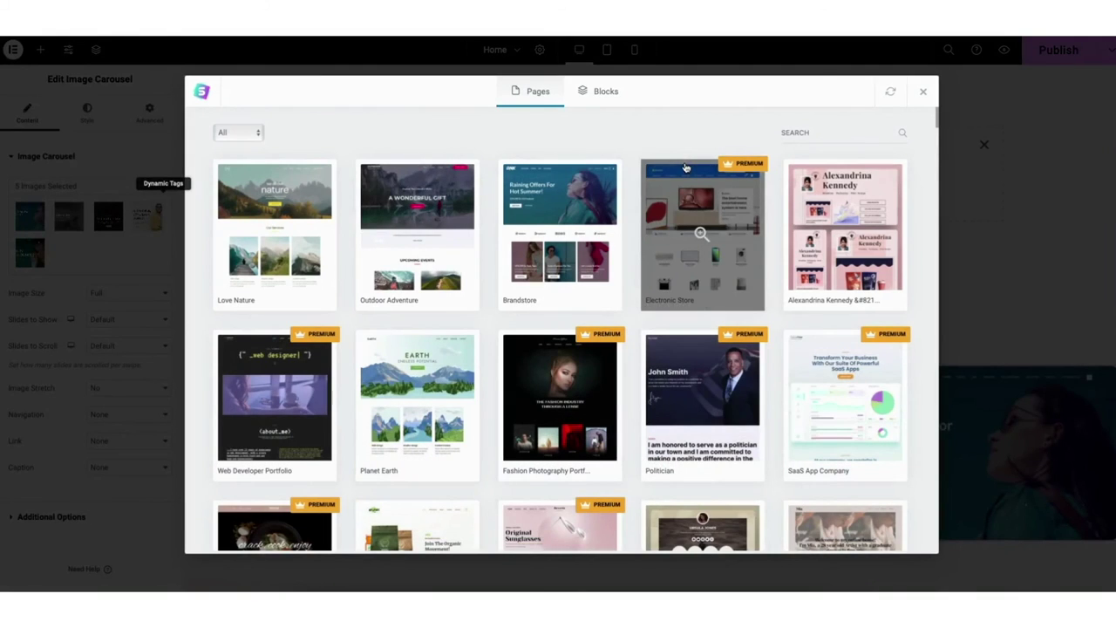
left_click(595, 92)
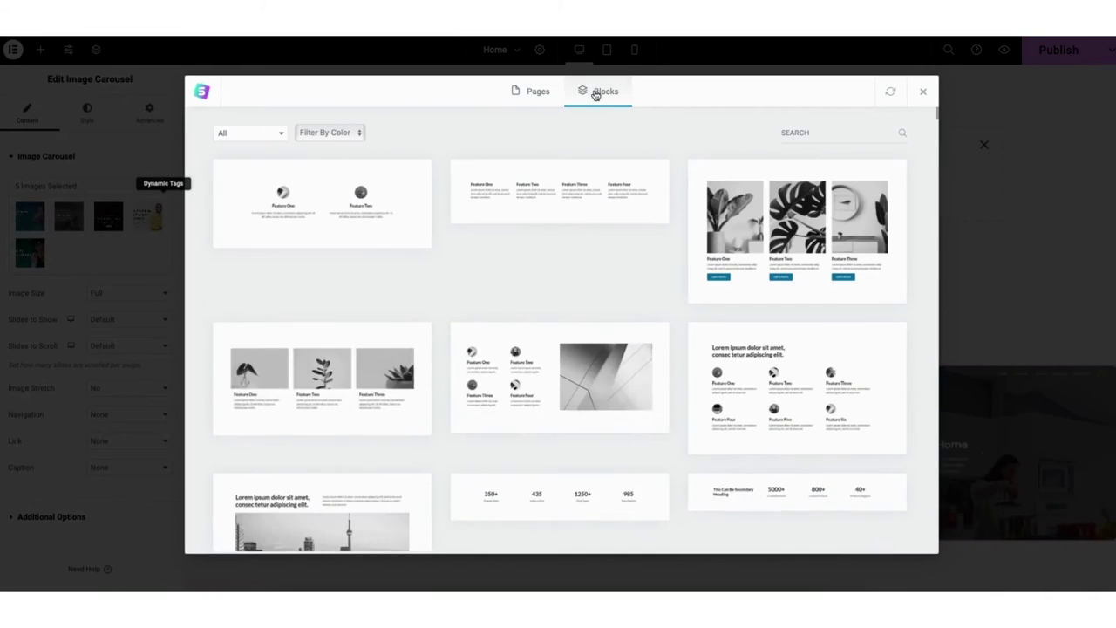
left_click(252, 138)
left_click_drag(290, 174, 295, 241)
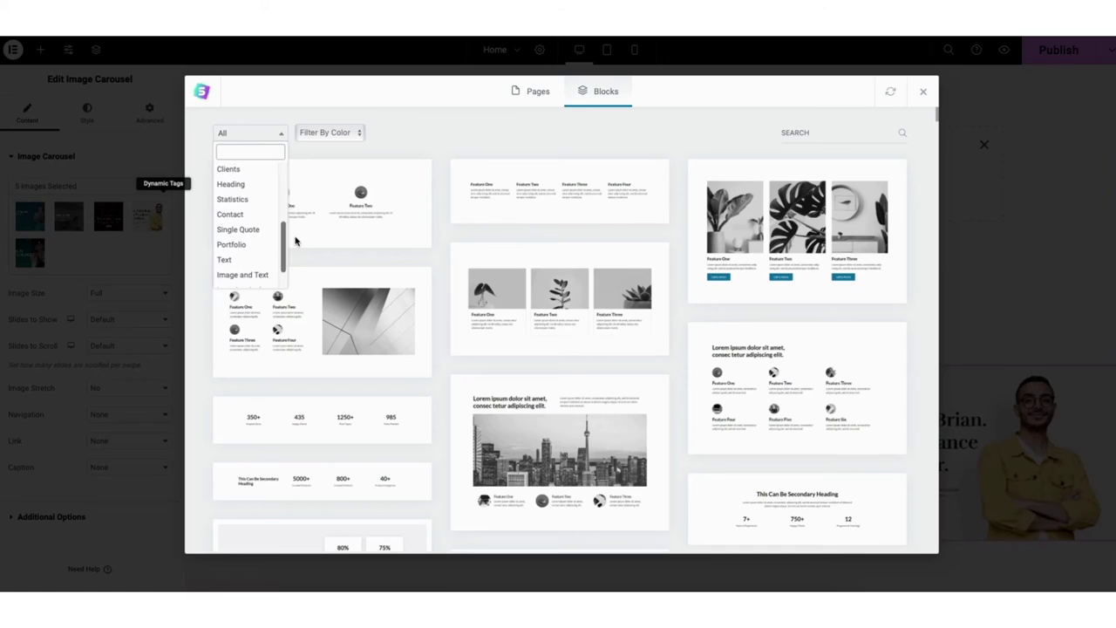
left_click(231, 246)
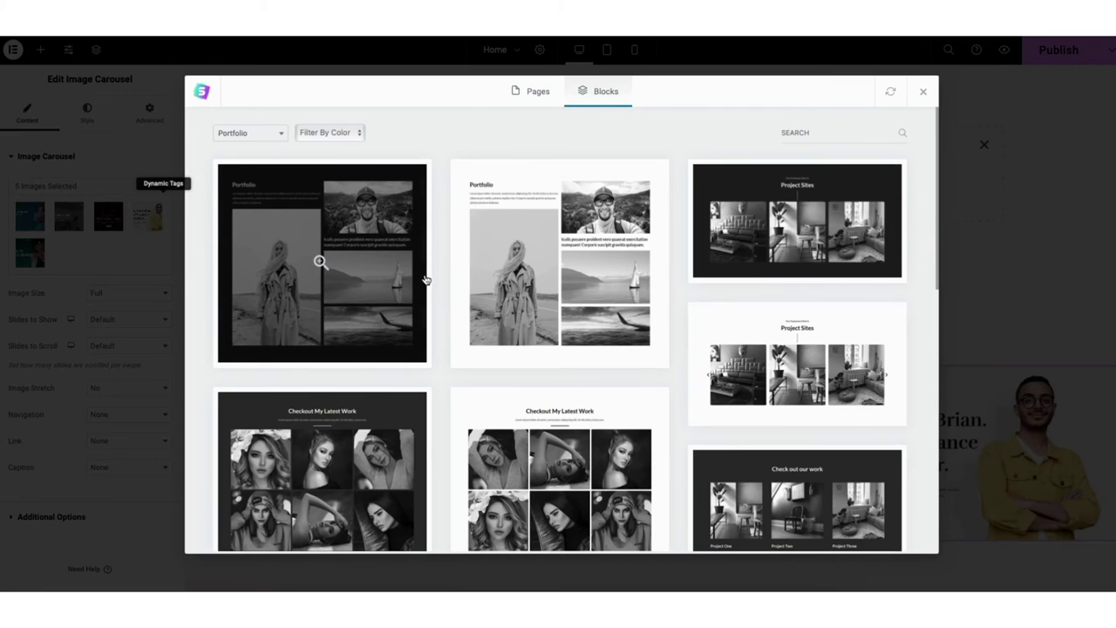
Step: Import the white "Checkout My Latest Work" block with the six-photo gallery into the page
left_click_drag(934, 122, 956, 179)
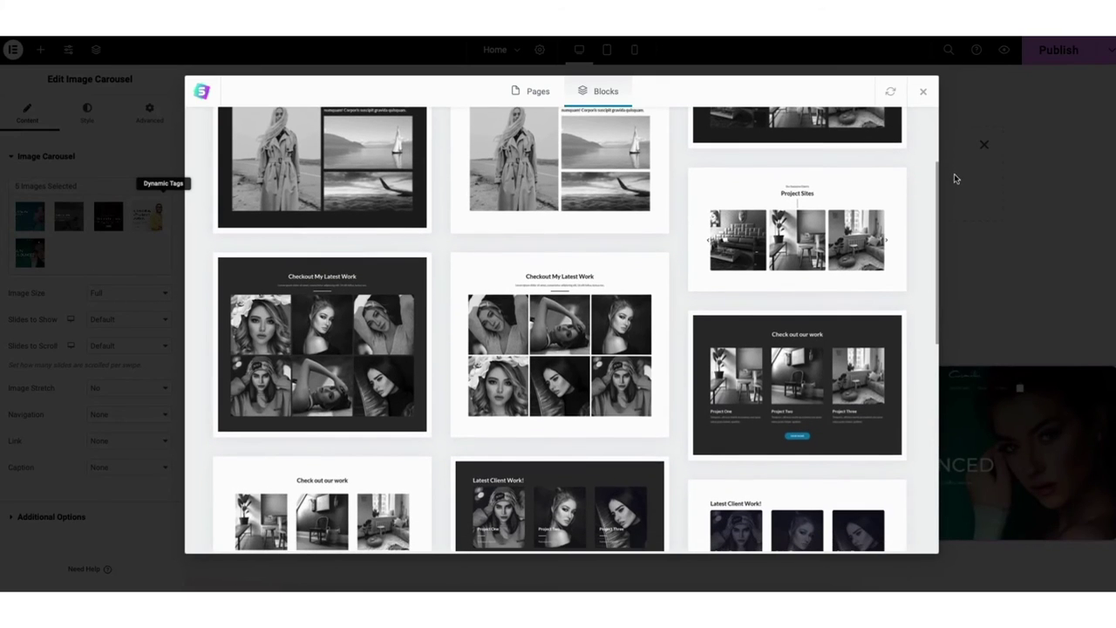
left_click(532, 346)
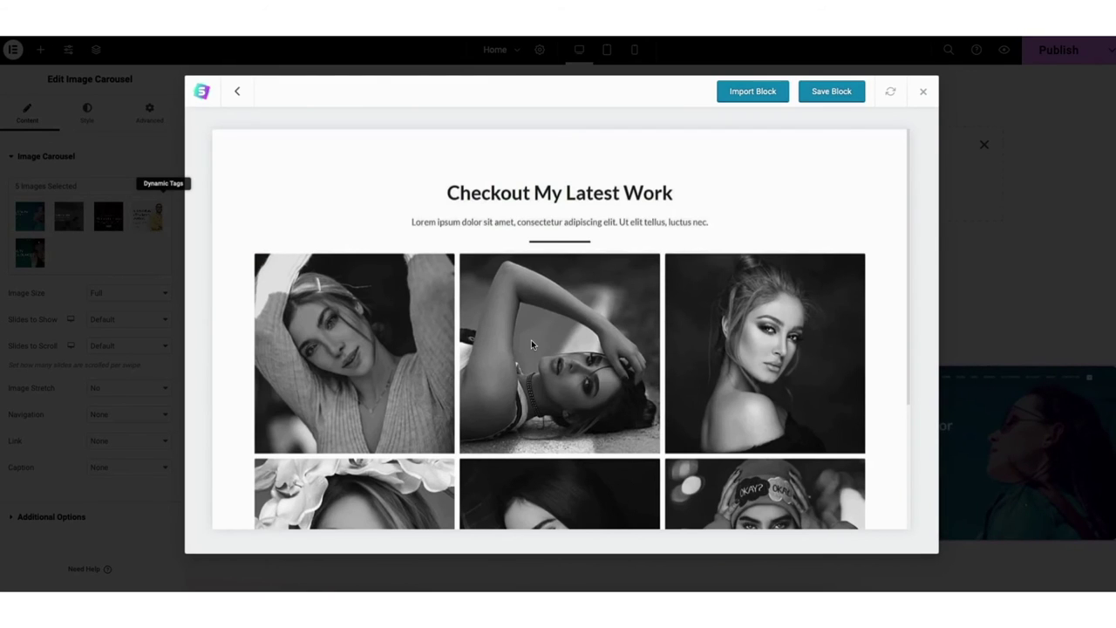
left_click(761, 94)
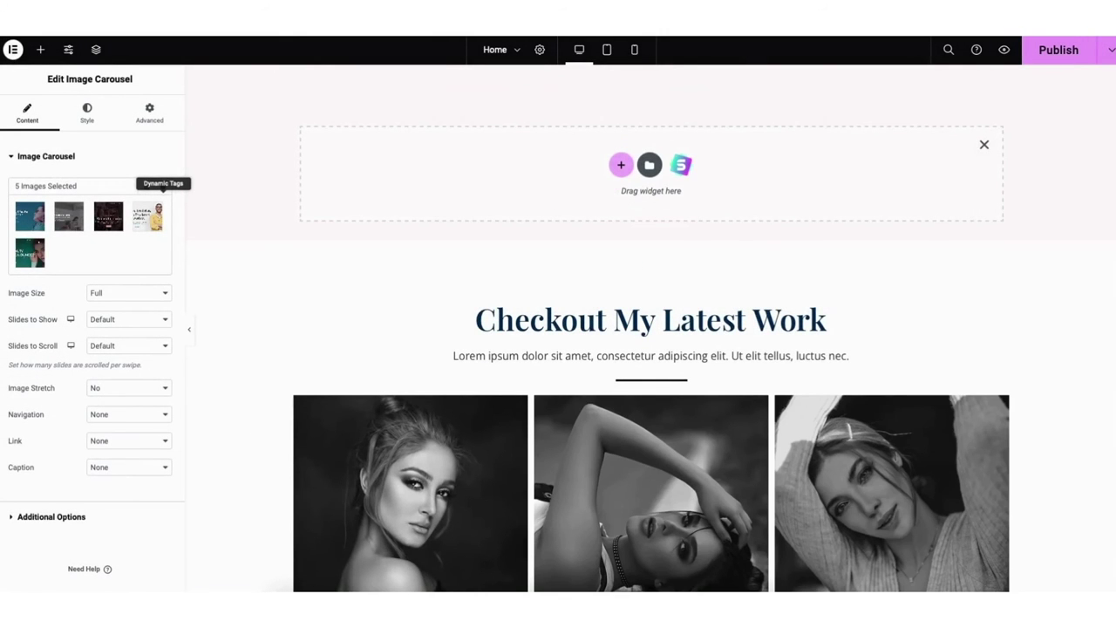
Step: Add a new single-column container with vertical direction directly above the "What My Clients Says" section
scroll(611, 264, "down", 3)
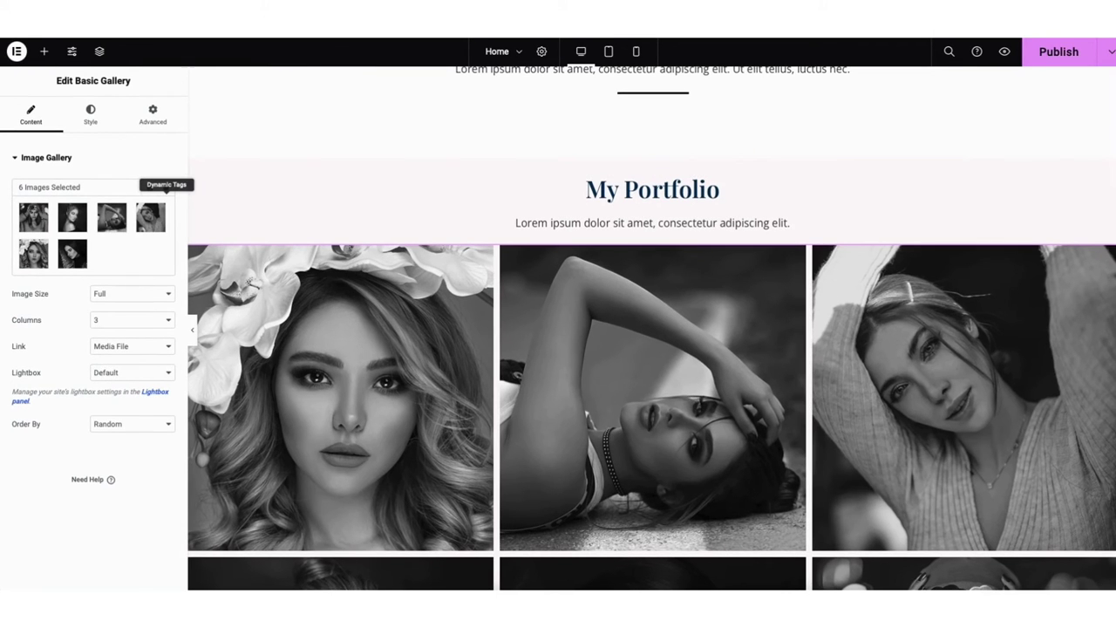
scroll(652, 328, "down", 10)
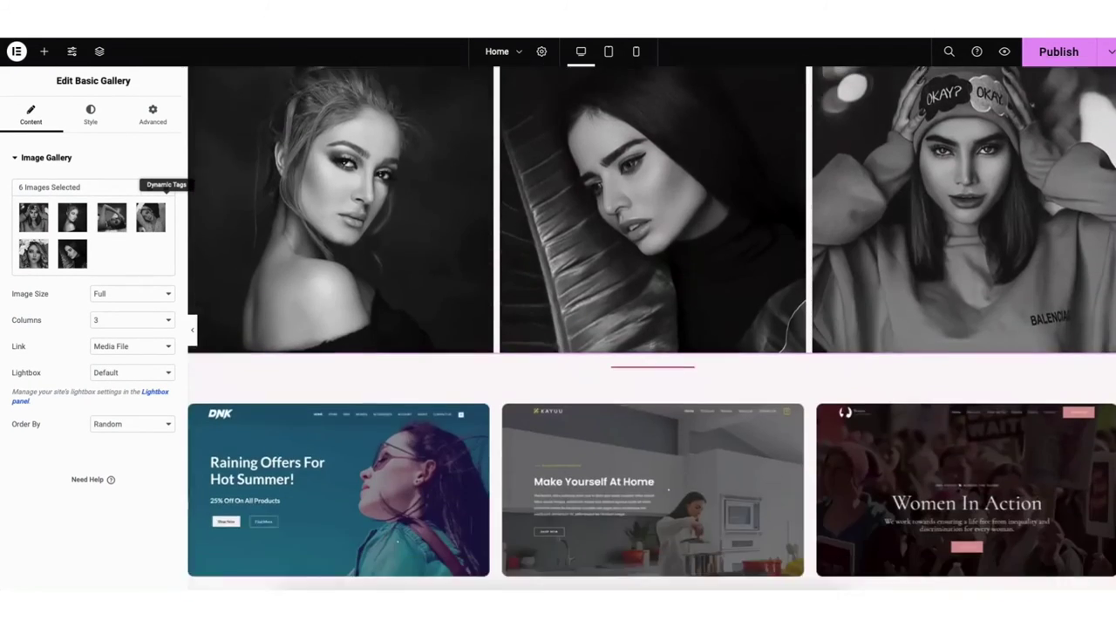
scroll(599, 166, "down", 3)
scroll(600, 165, "up", 1)
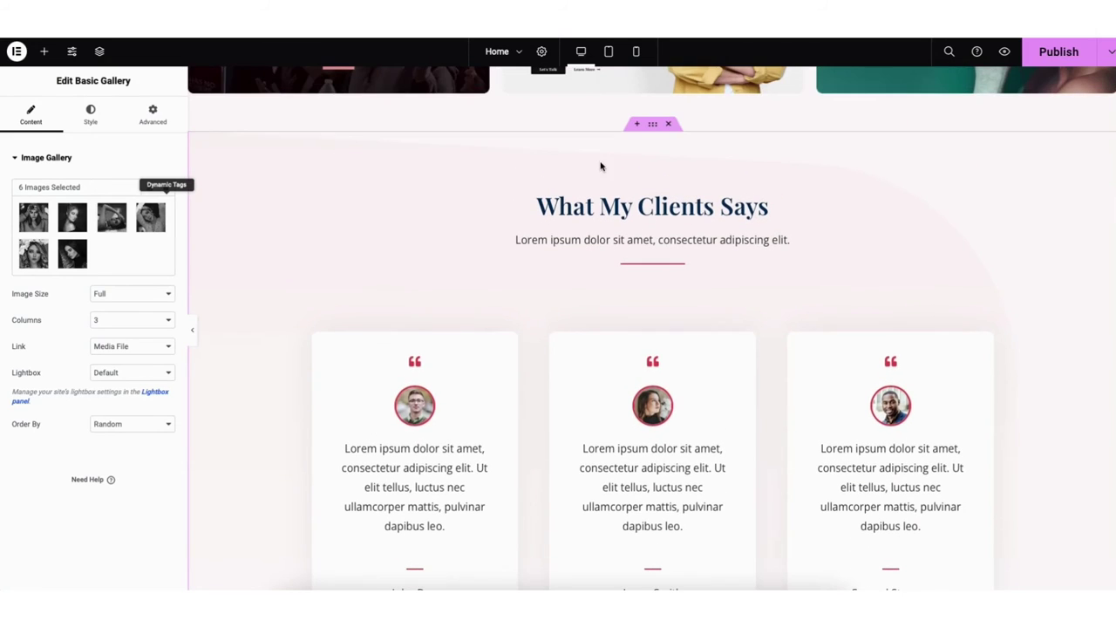
left_click(636, 124)
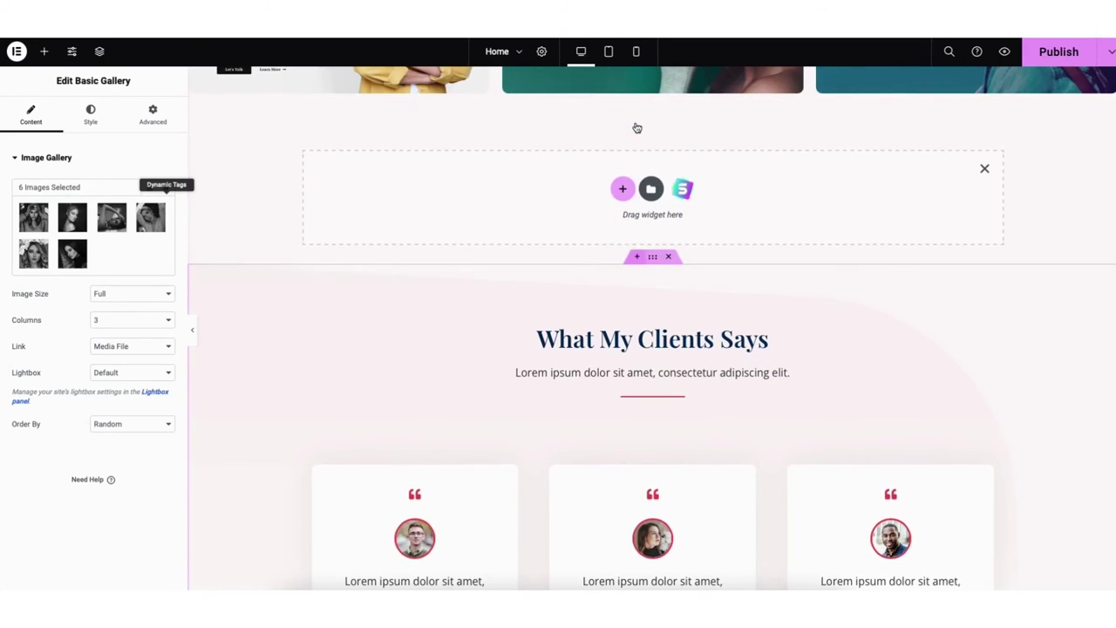
left_click(624, 191)
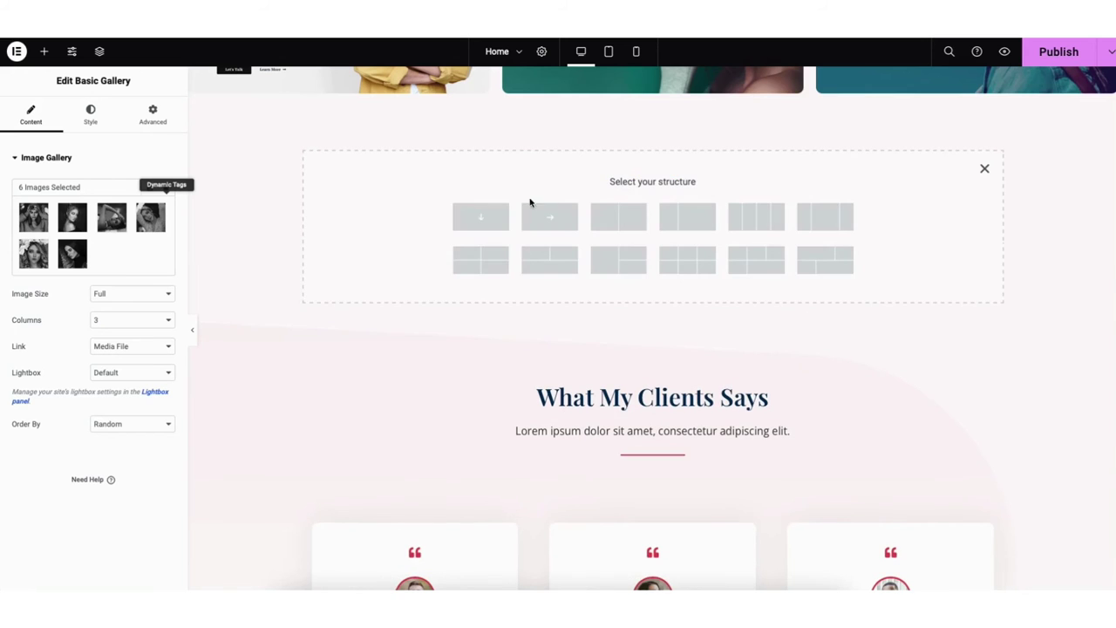
left_click(484, 217)
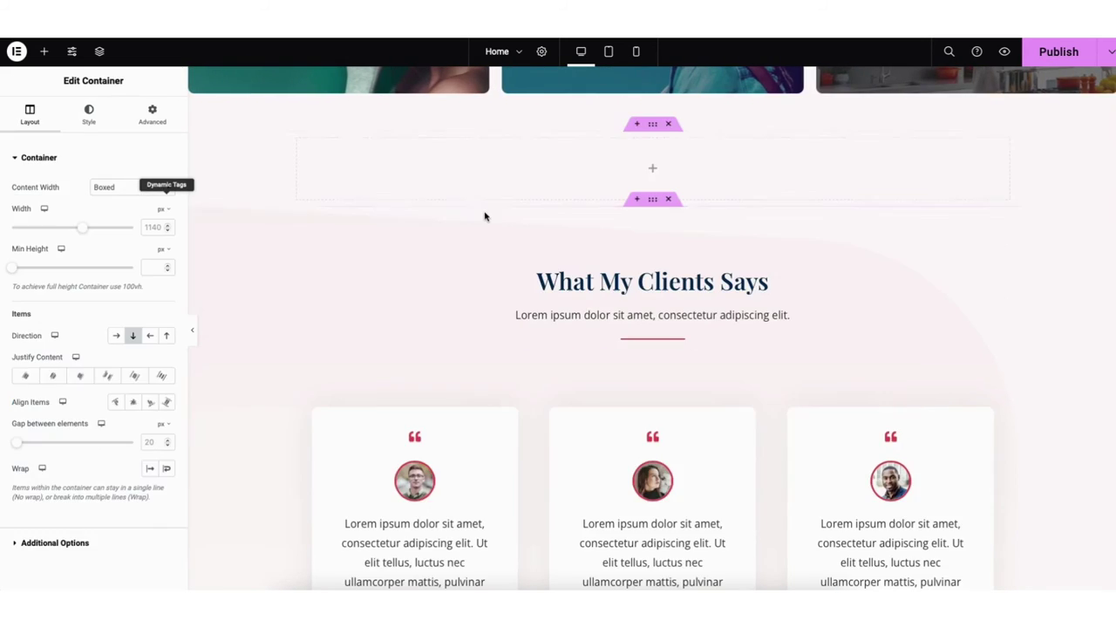
Step: Place a Heading widget in the new container above "What My Clients Says" and open the container's layout settings
left_click(44, 51)
left_click_drag(50, 314, 687, 170)
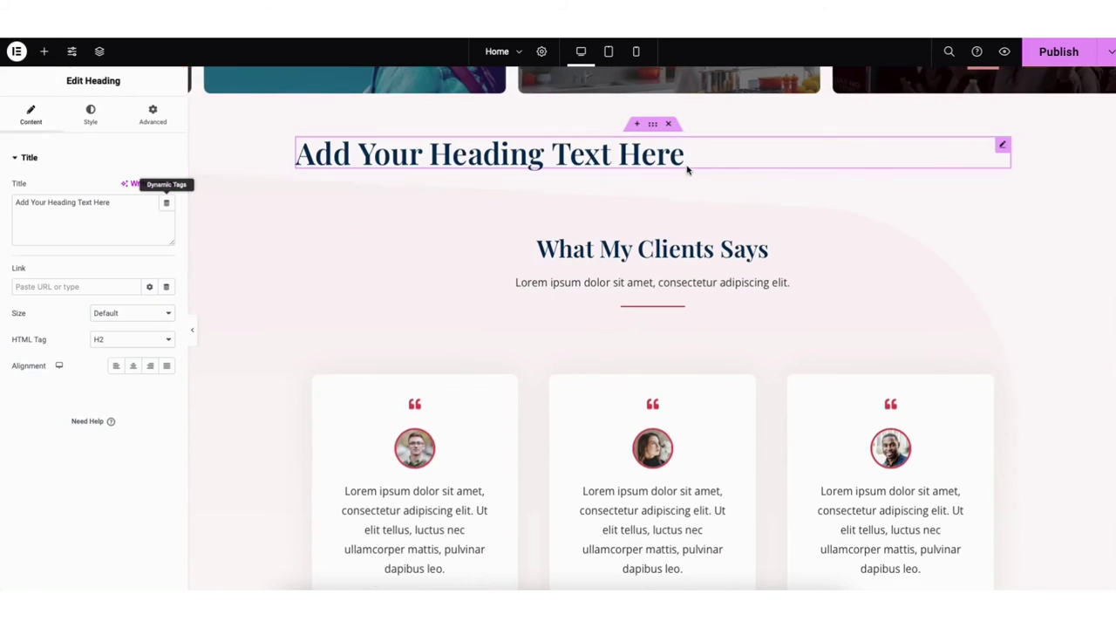
left_click(654, 127)
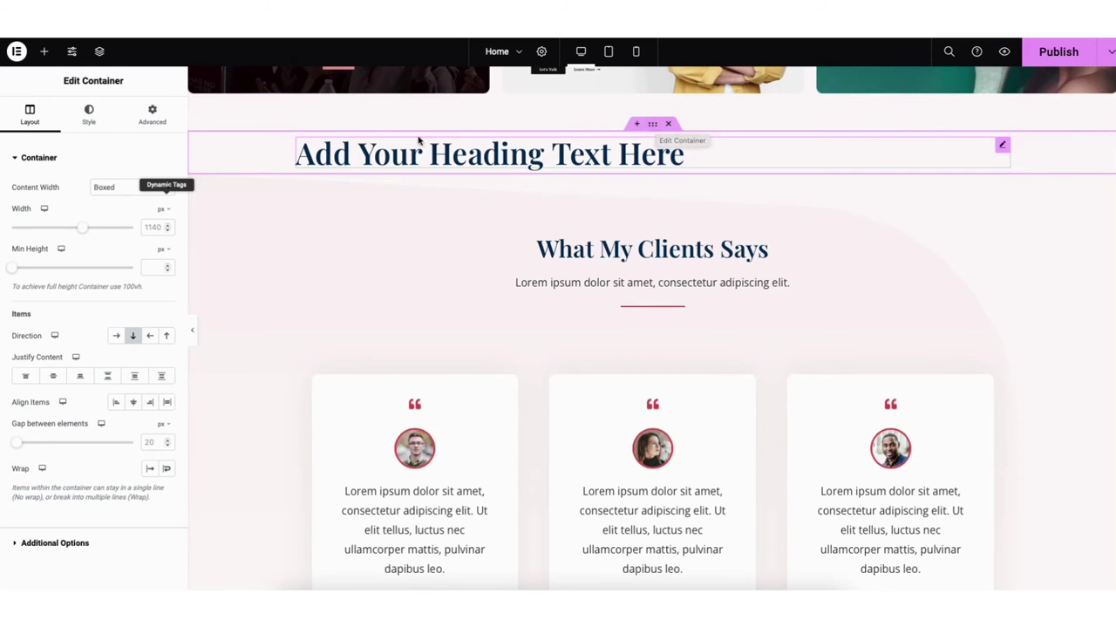
left_click_drag(654, 126, 617, 144)
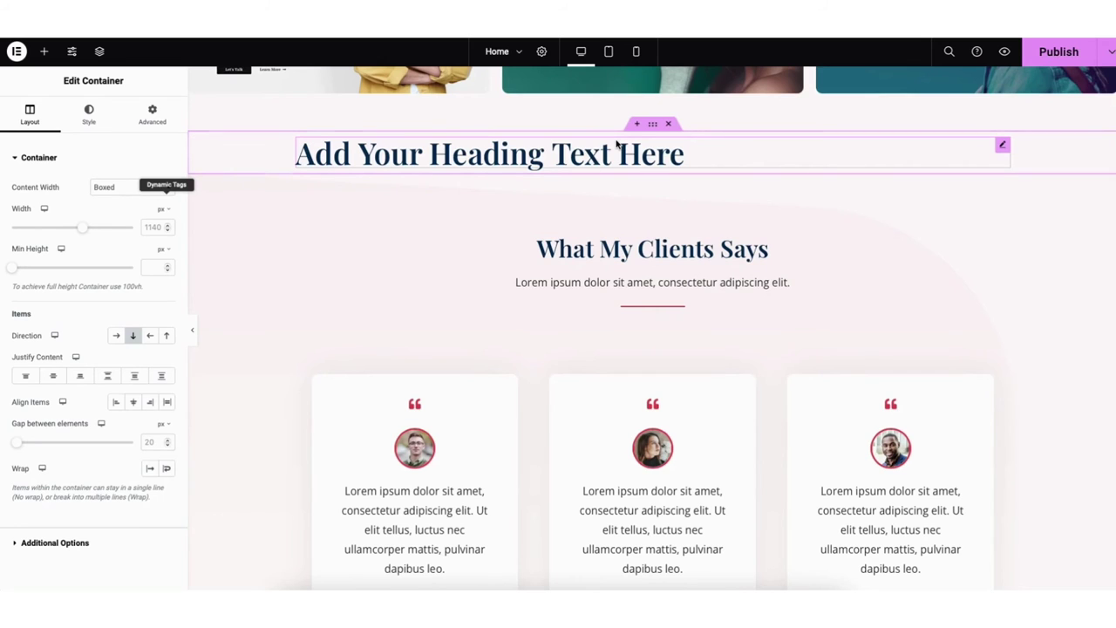
Step: Import the three-card block with plant photos (Feature One, Feature Two, Feature Three) into the empty area above the footer
scroll(617, 148, "down", 10)
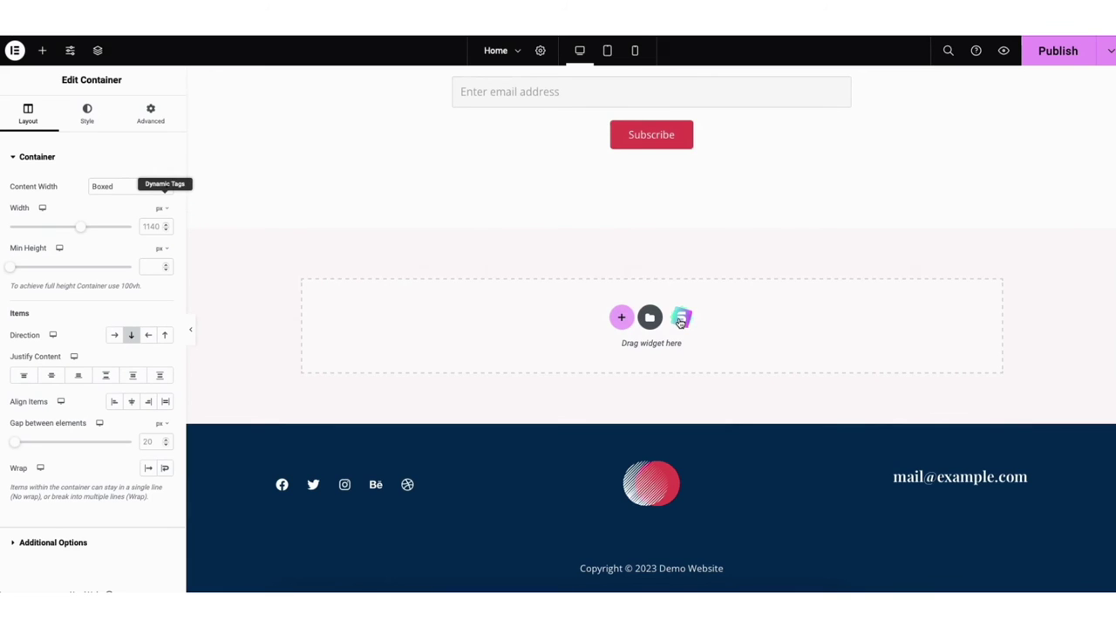
left_click(681, 321)
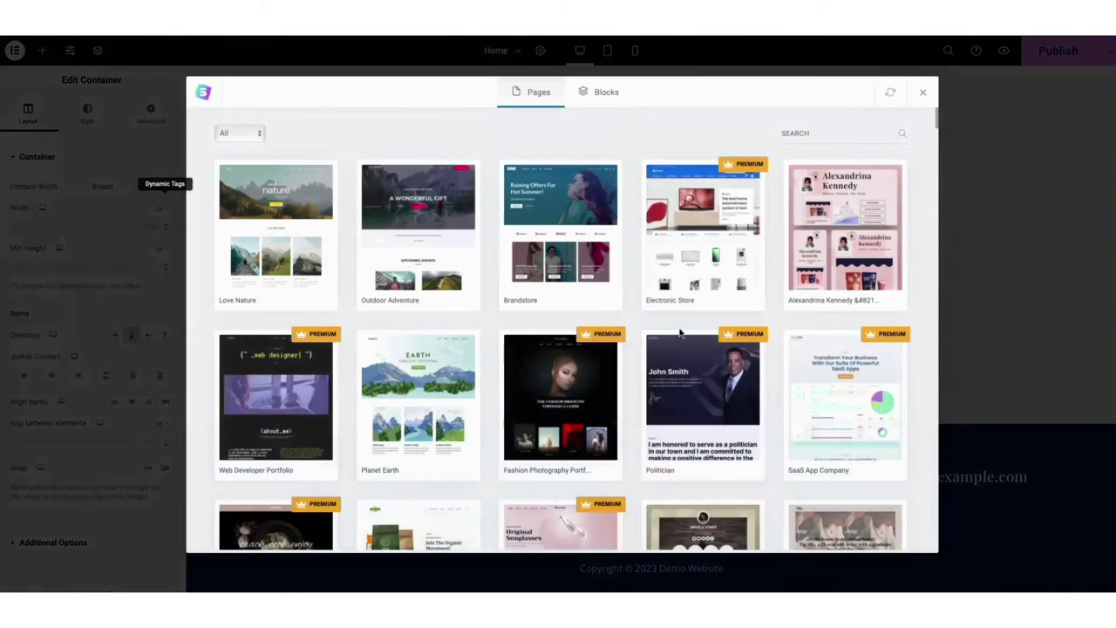
left_click(601, 96)
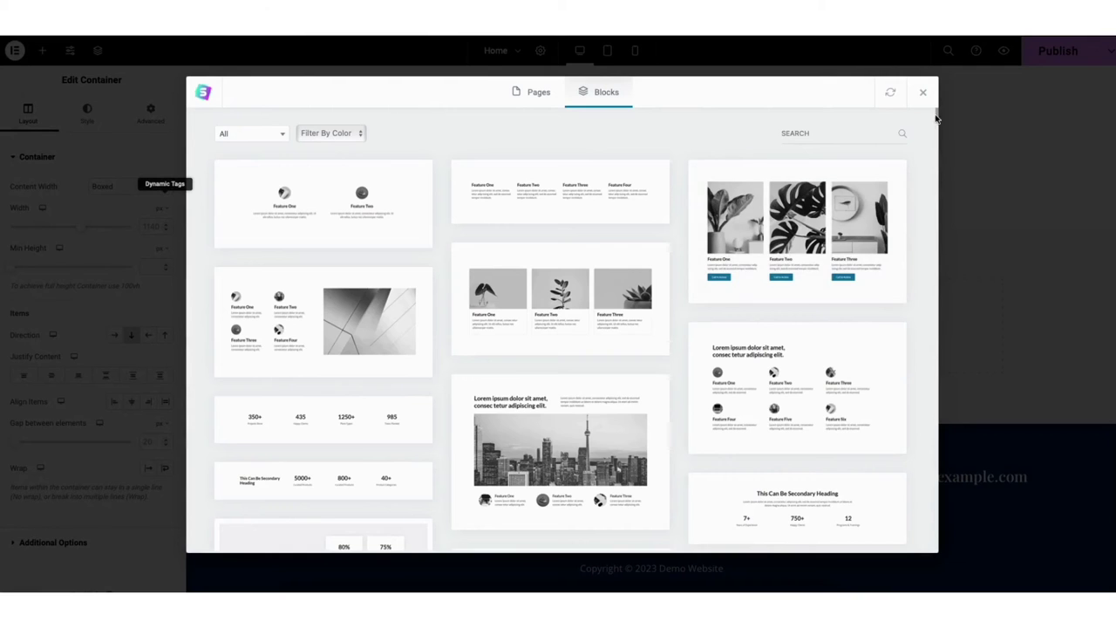
mouse_move(937, 118)
left_mouse_down()
mouse_move(939, 172)
mouse_move(938, 115)
left_mouse_up()
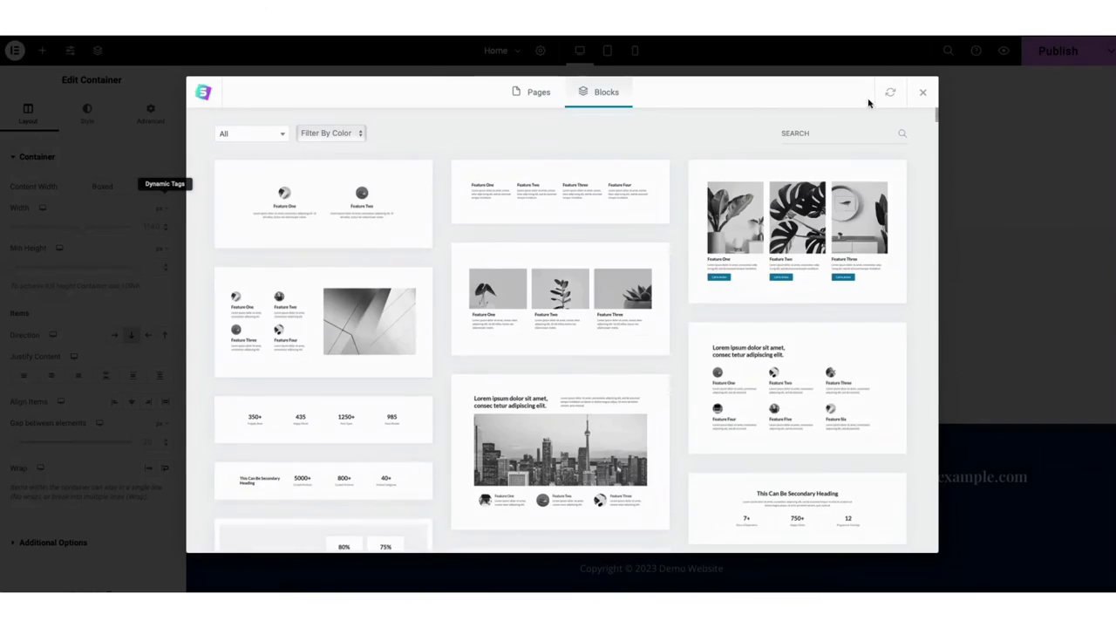
left_click(242, 137)
left_click_drag(286, 188, 282, 149)
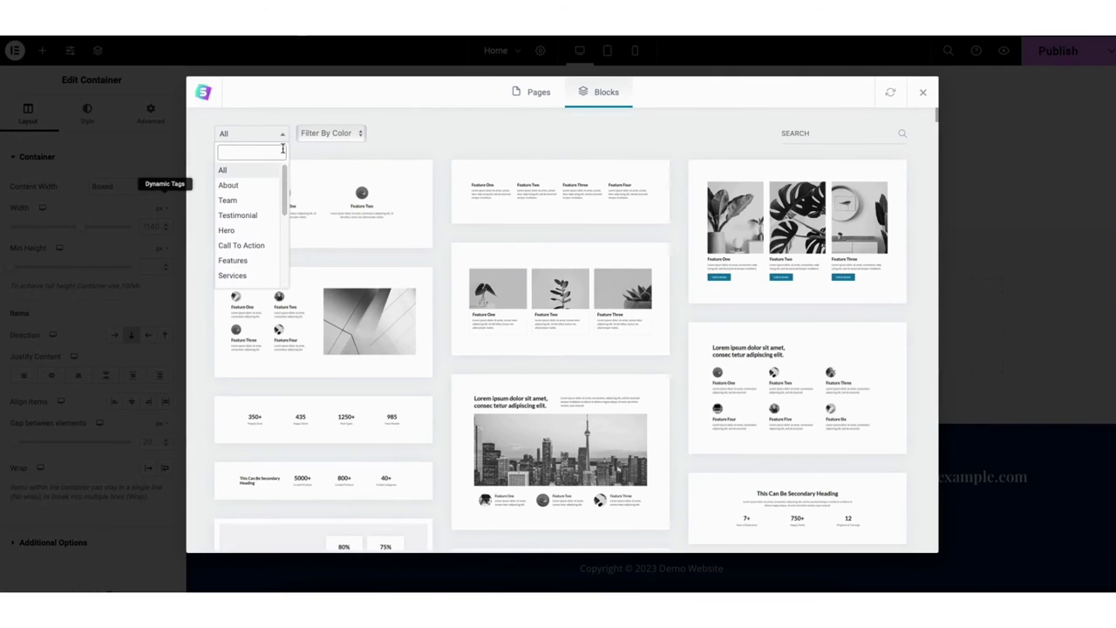
left_click(456, 132)
left_click(535, 301)
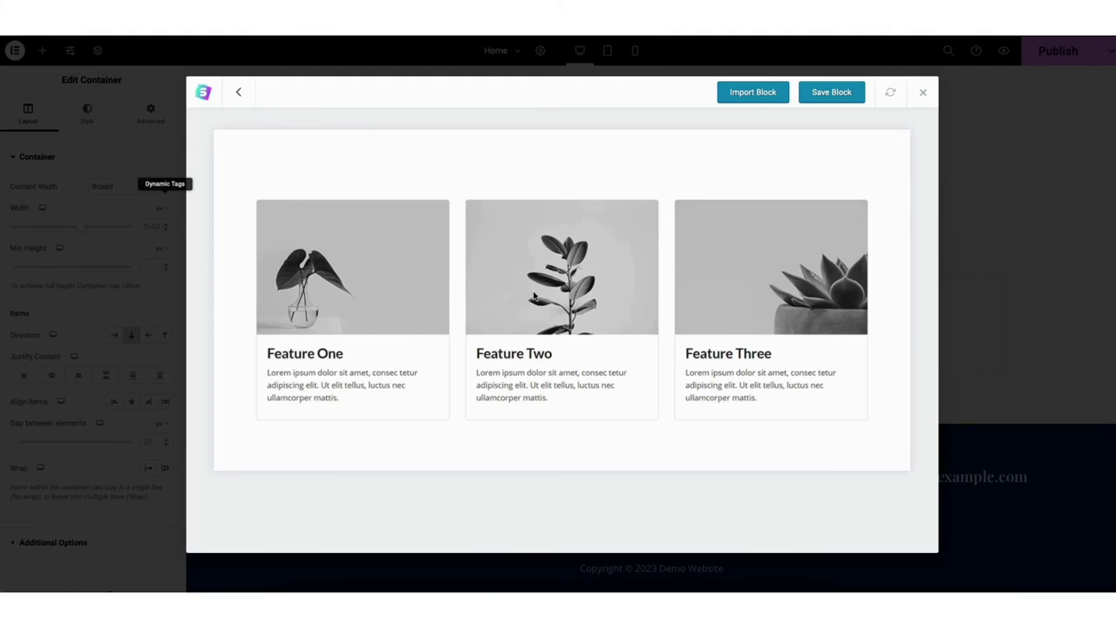
left_click(748, 94)
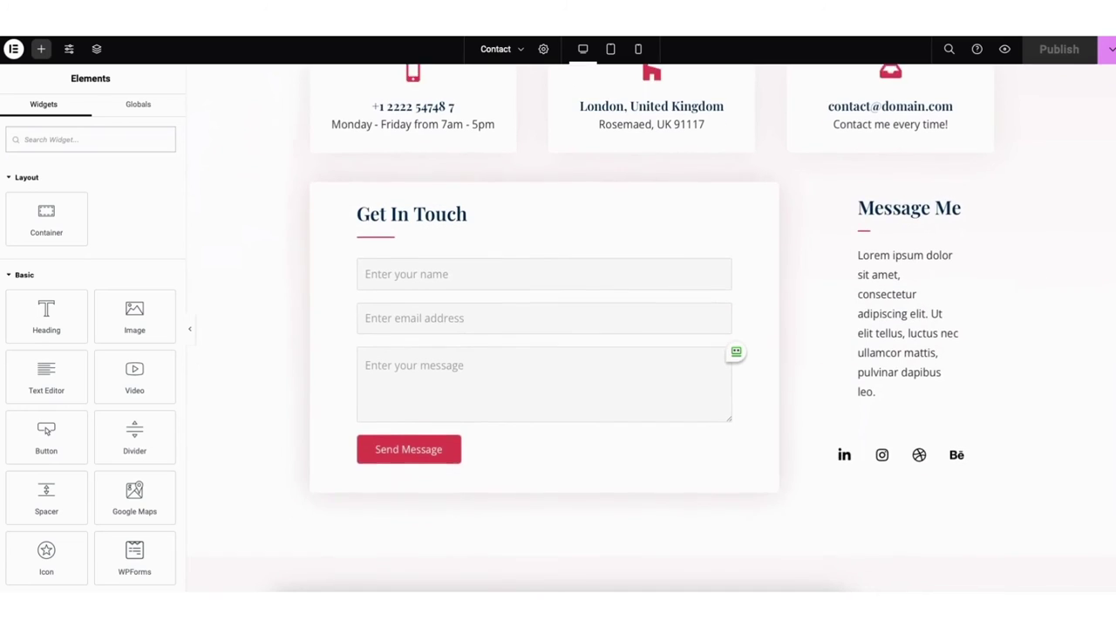
Step: Open the Get In Touch form's settings on the Contact page, and add a new WPForms widget below that form
left_click(402, 296)
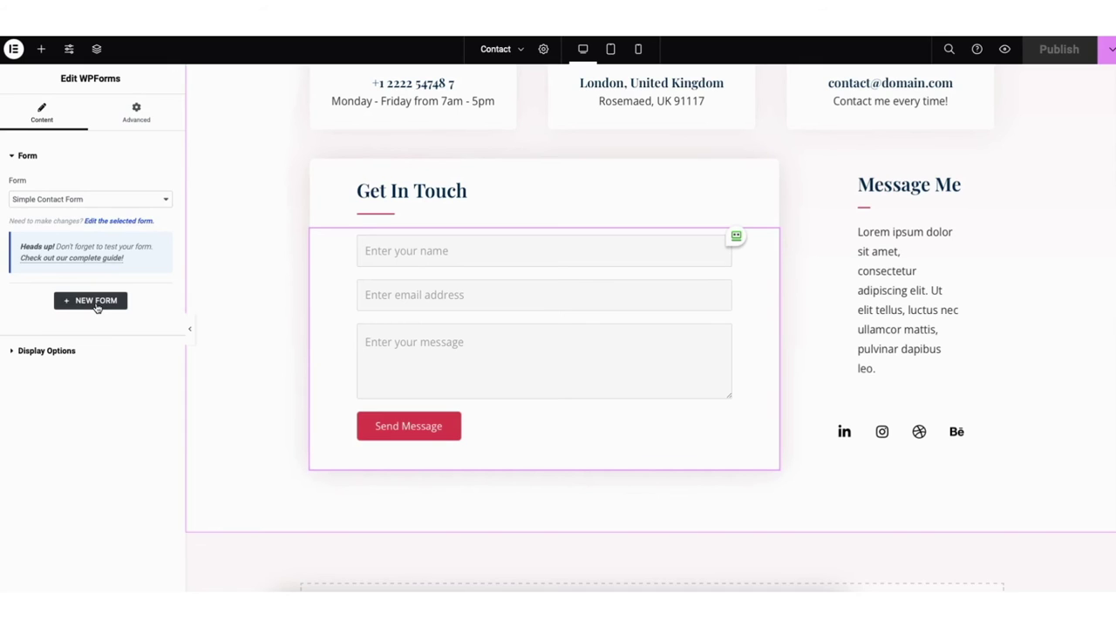
left_click(41, 48)
left_click_drag(133, 551, 742, 476)
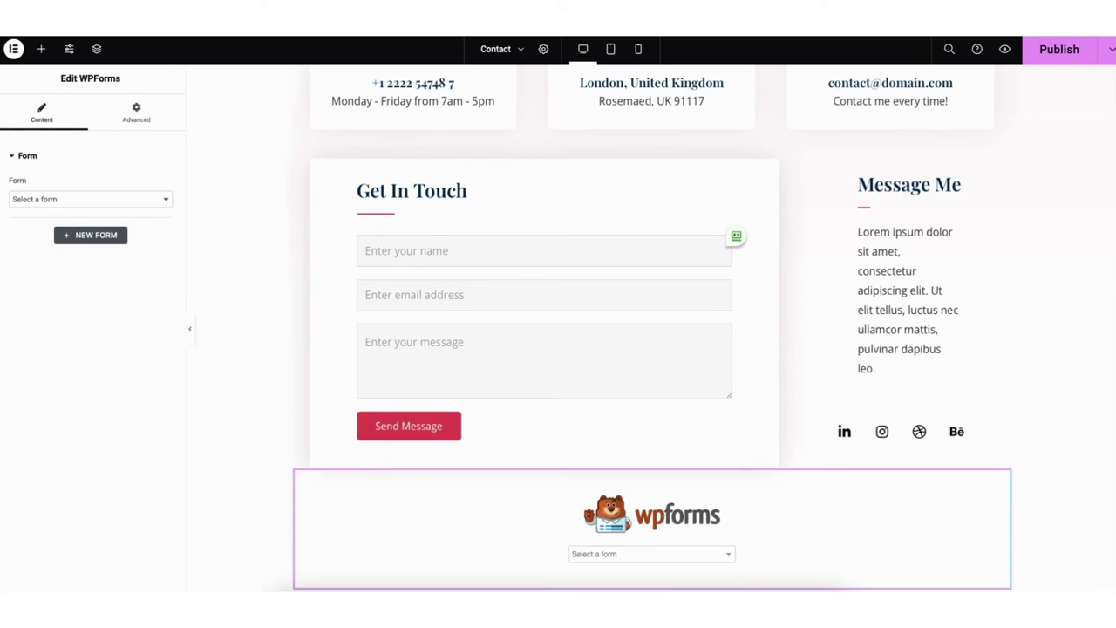
scroll(652, 327, "down", 1)
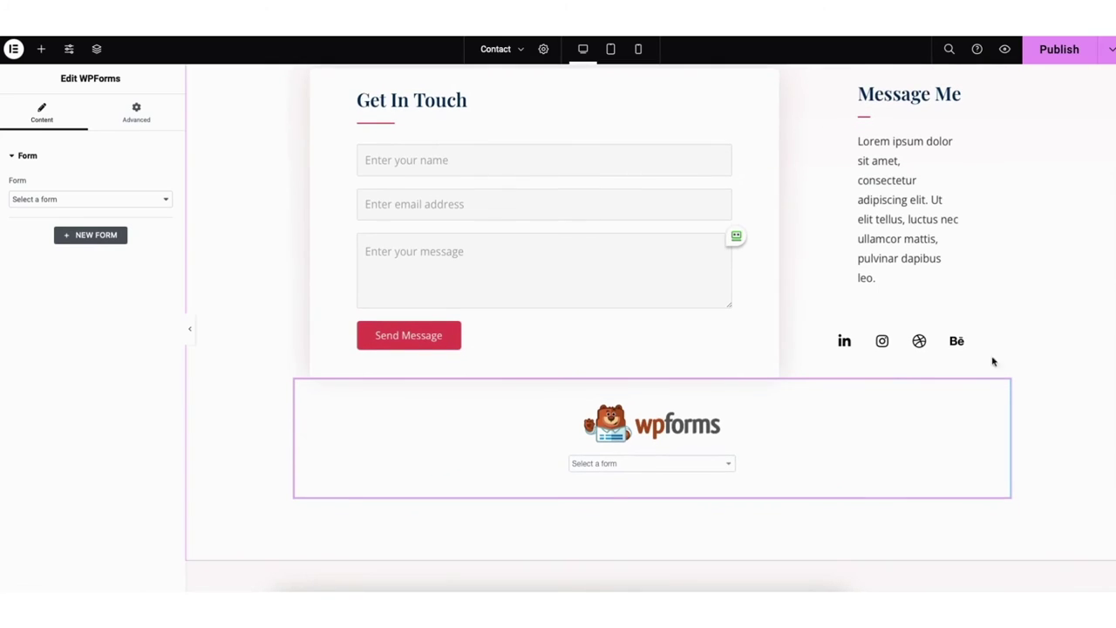
Step: Assign the Simple Contact Form to the new WPForms widget below the Get In Touch form
left_click(591, 463)
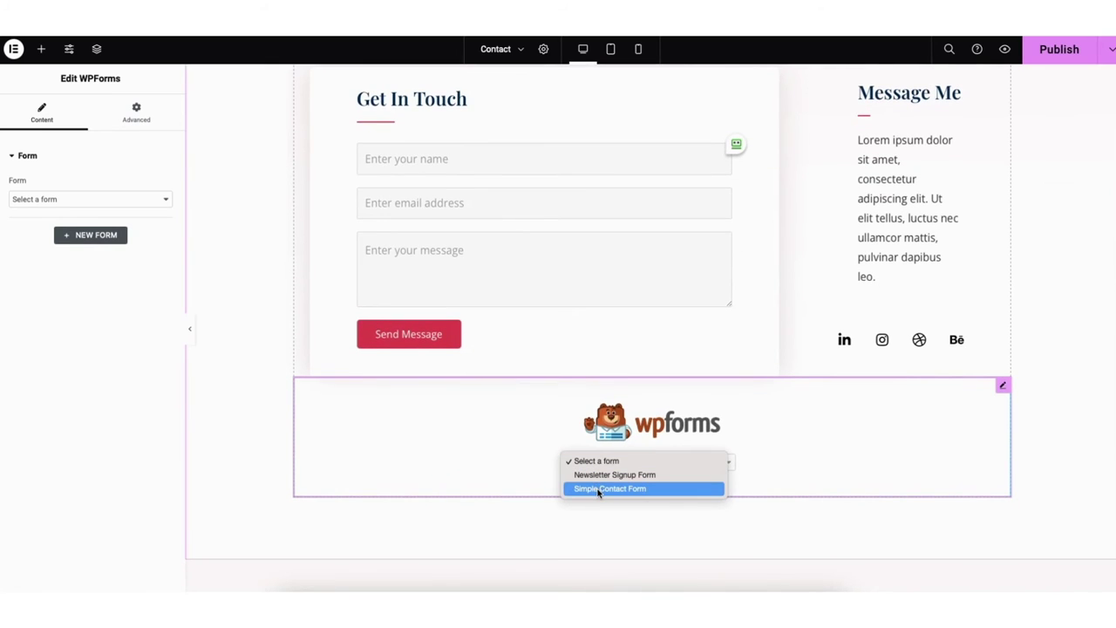
left_click(598, 489)
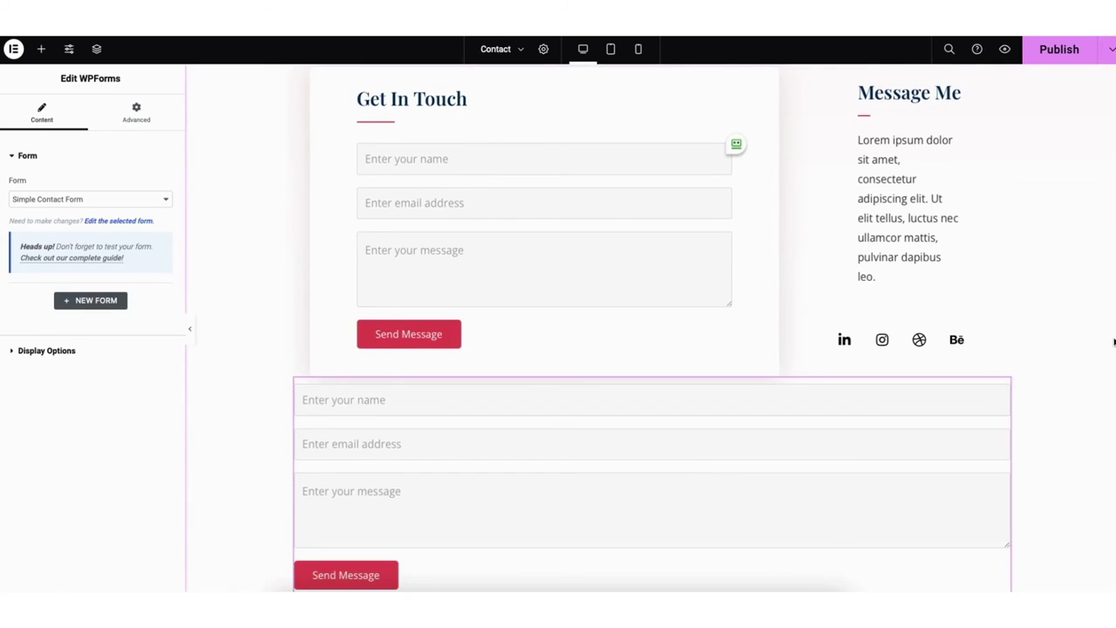
Step: Open the selected form for editing and insert another Email field directly below the Your Name field
left_click(111, 223)
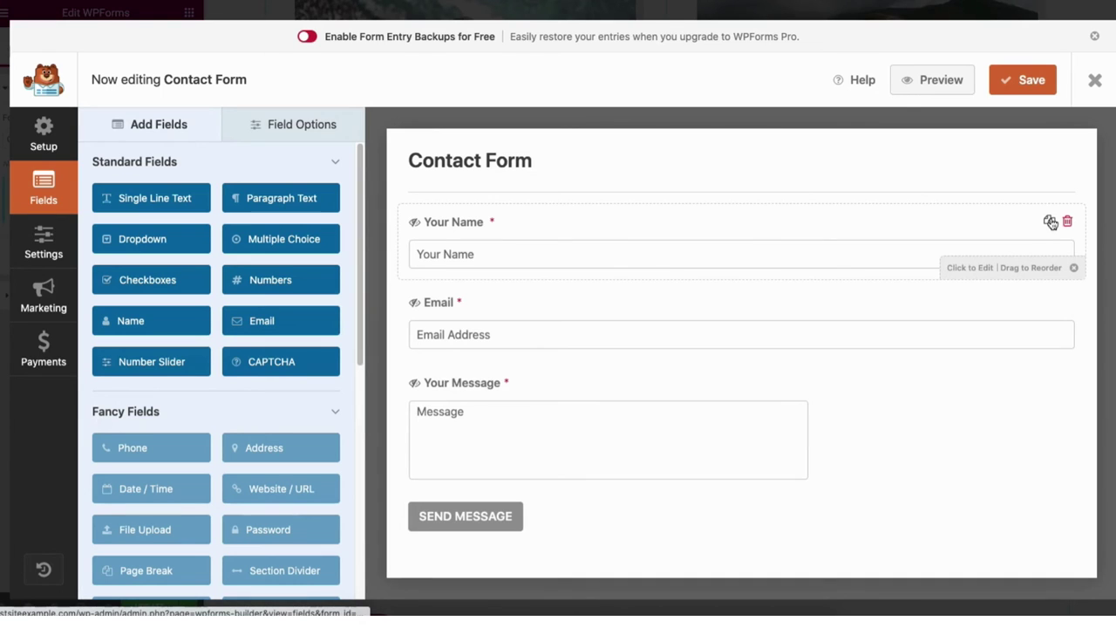
left_click_drag(516, 250, 496, 216)
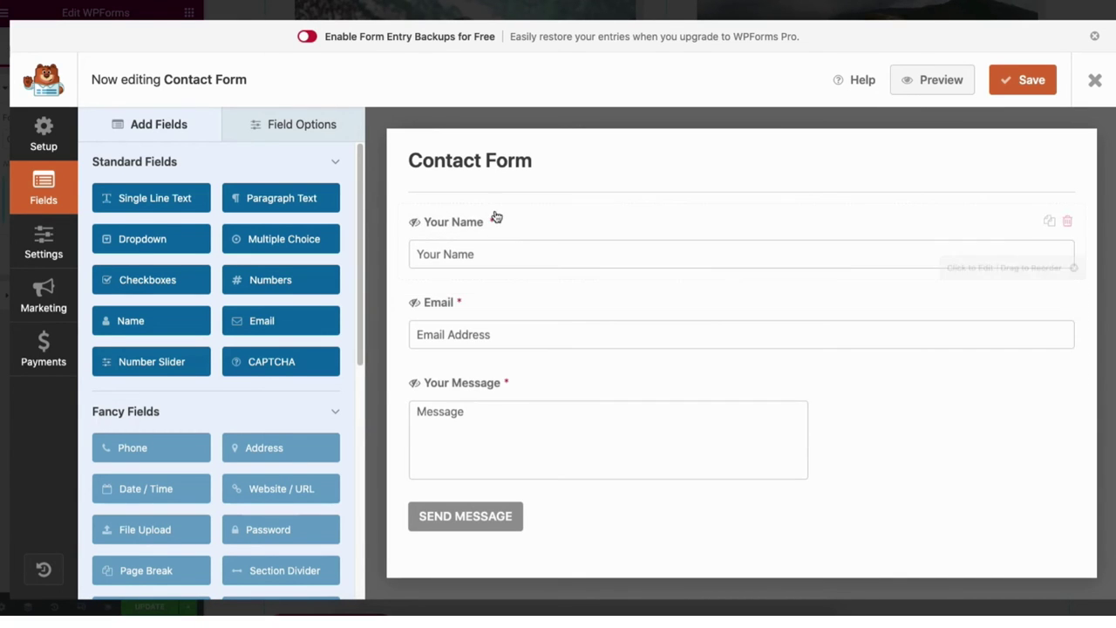
left_click_drag(251, 323, 446, 297)
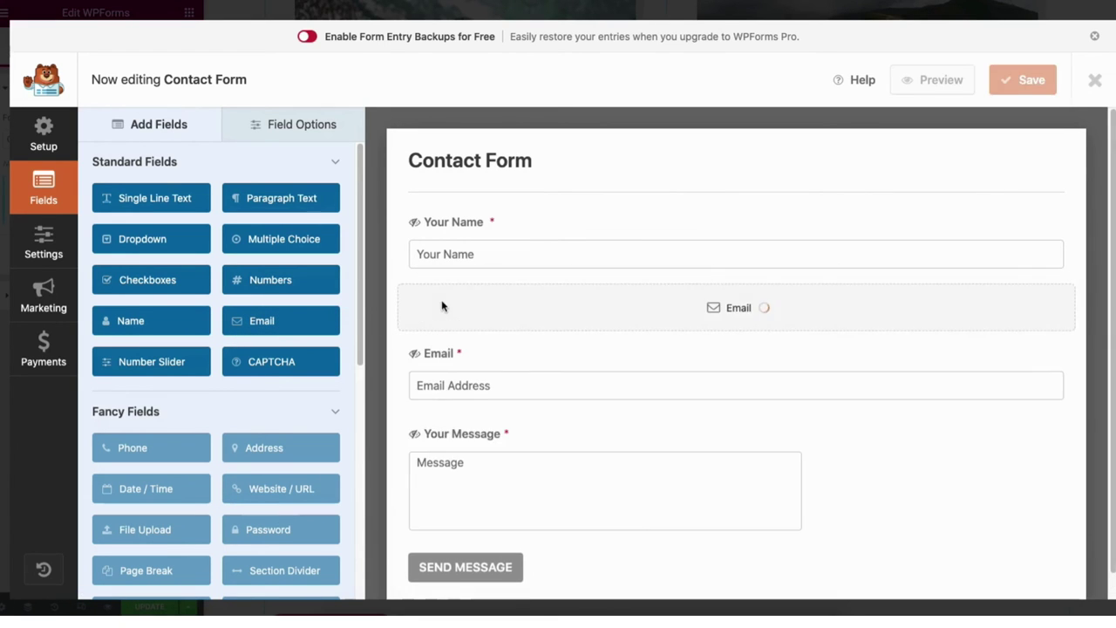
Step: Change the Your Name field's label to Name and switch its Required option off and back on
left_click(293, 127)
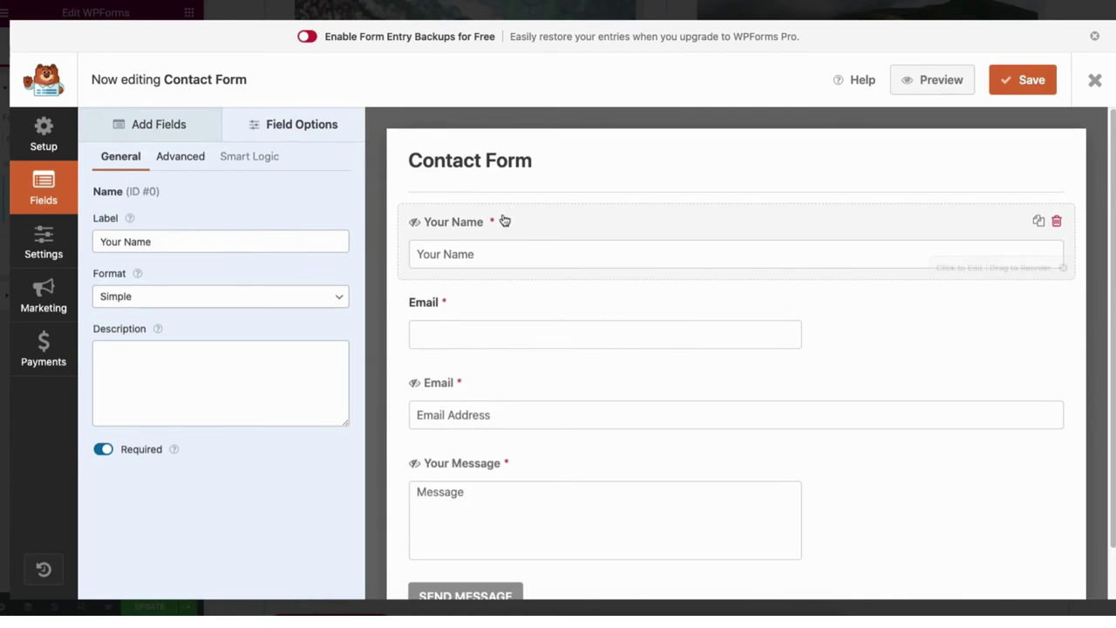
left_click(125, 240)
key("BackSpace")
key("BackSpace")
key("BackSpace")
key("BackSpace")
key("BackSpace")
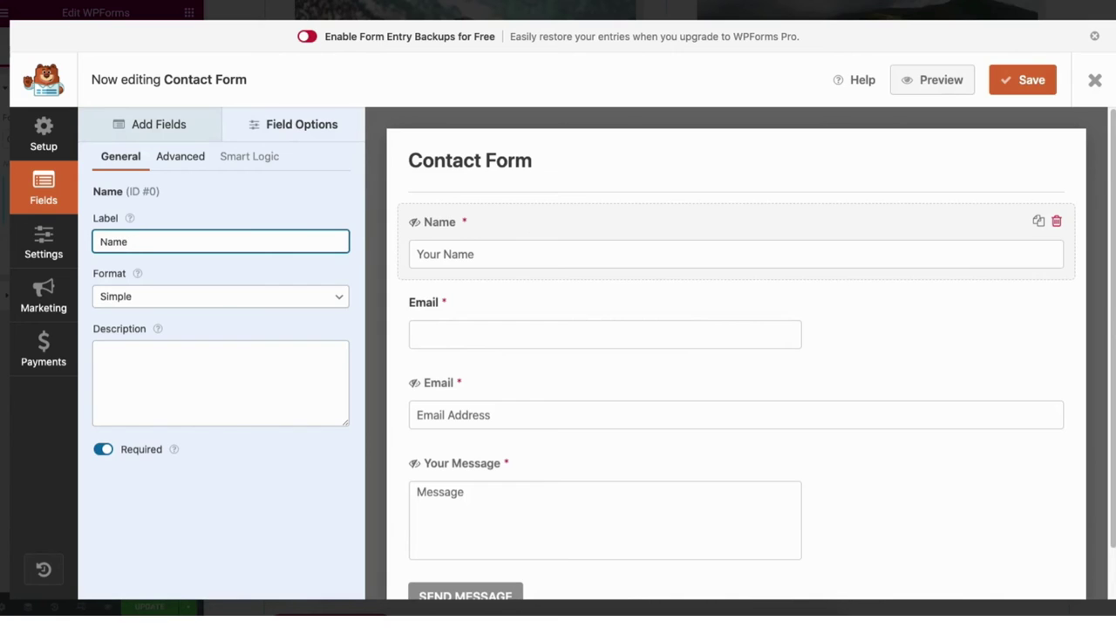
left_click(103, 452)
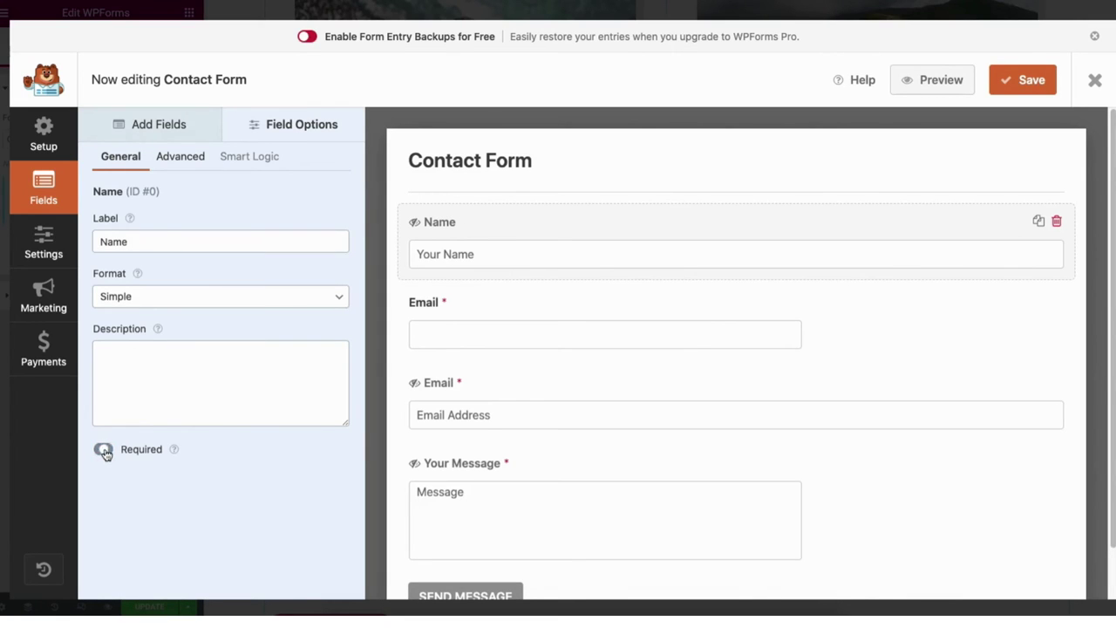
left_click(104, 454)
Step: Try the Medium and Small sizes on the Name field, return it to Large, and save the contact form
left_click(179, 167)
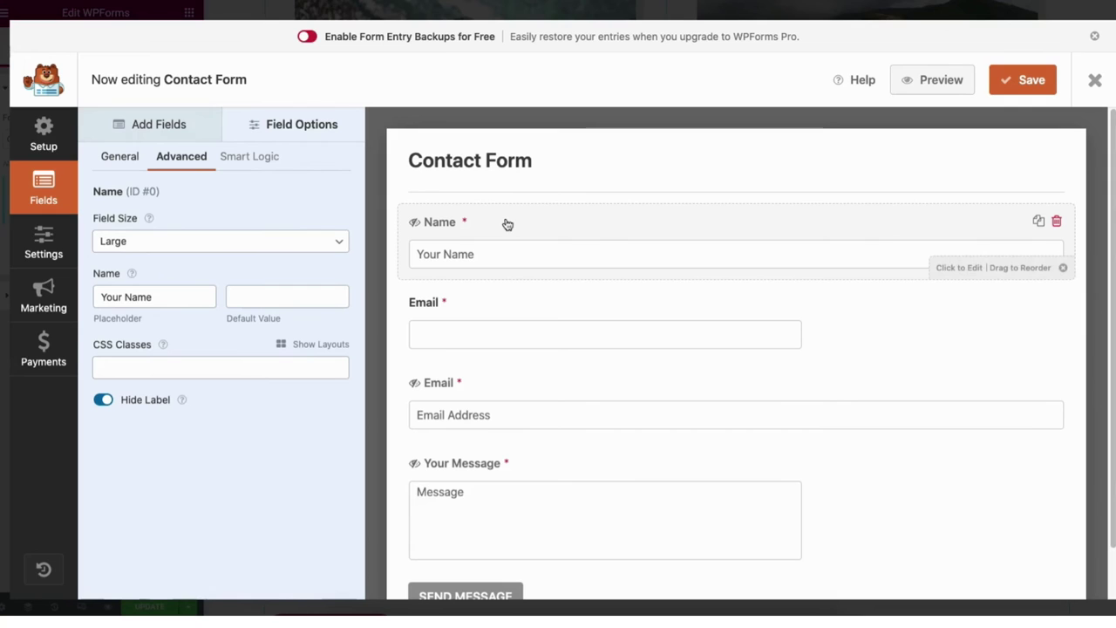
left_click(137, 241)
left_click(132, 228)
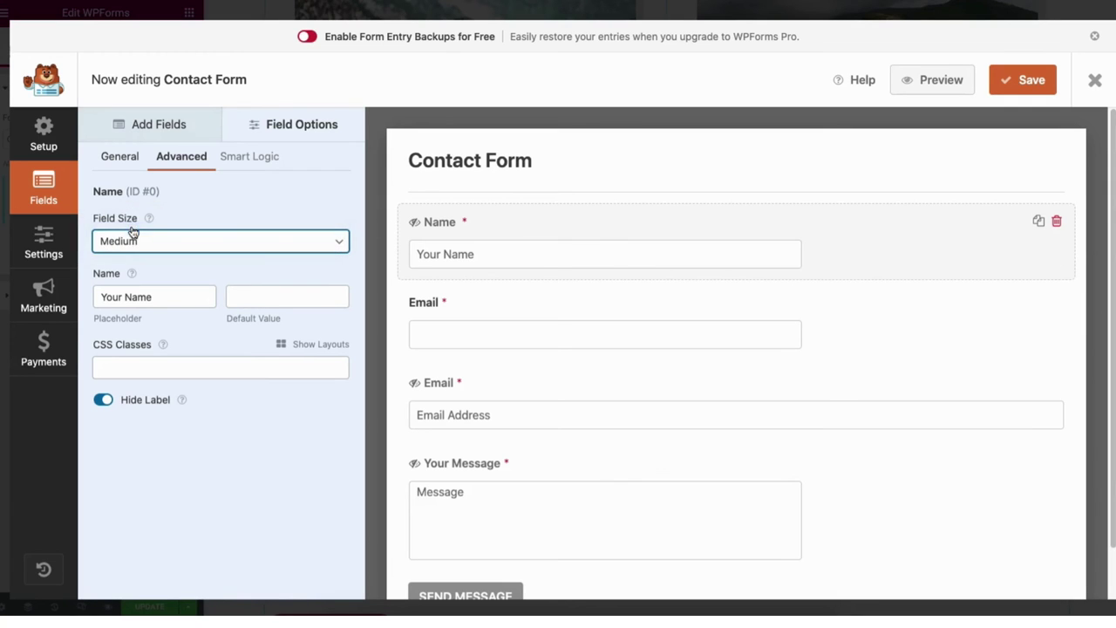
left_click(132, 237)
left_click(130, 230)
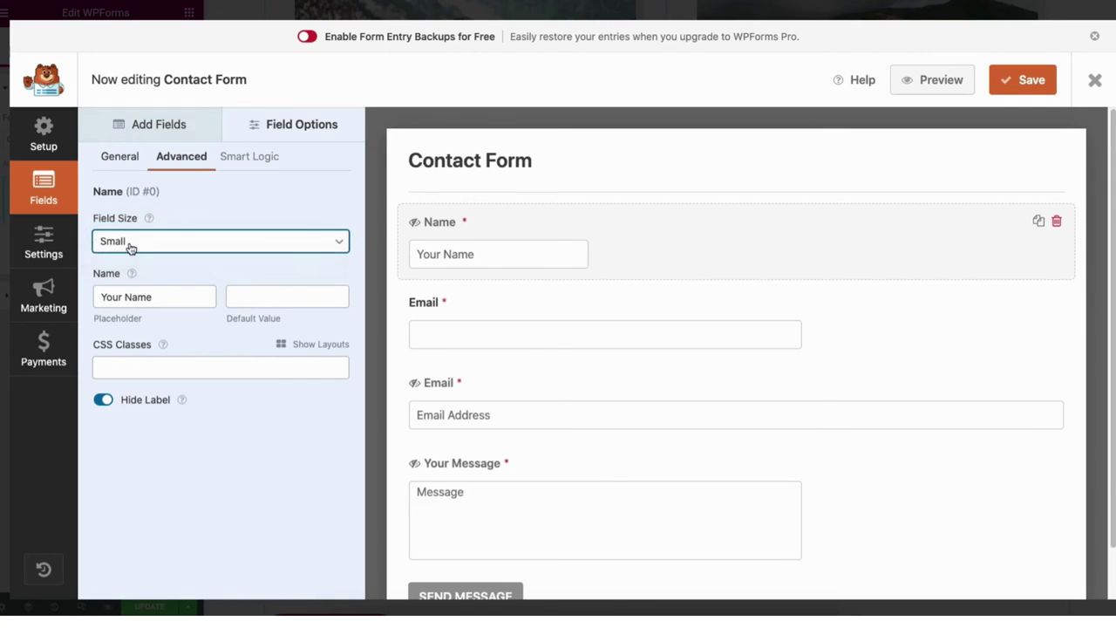
left_click(130, 242)
left_click(130, 266)
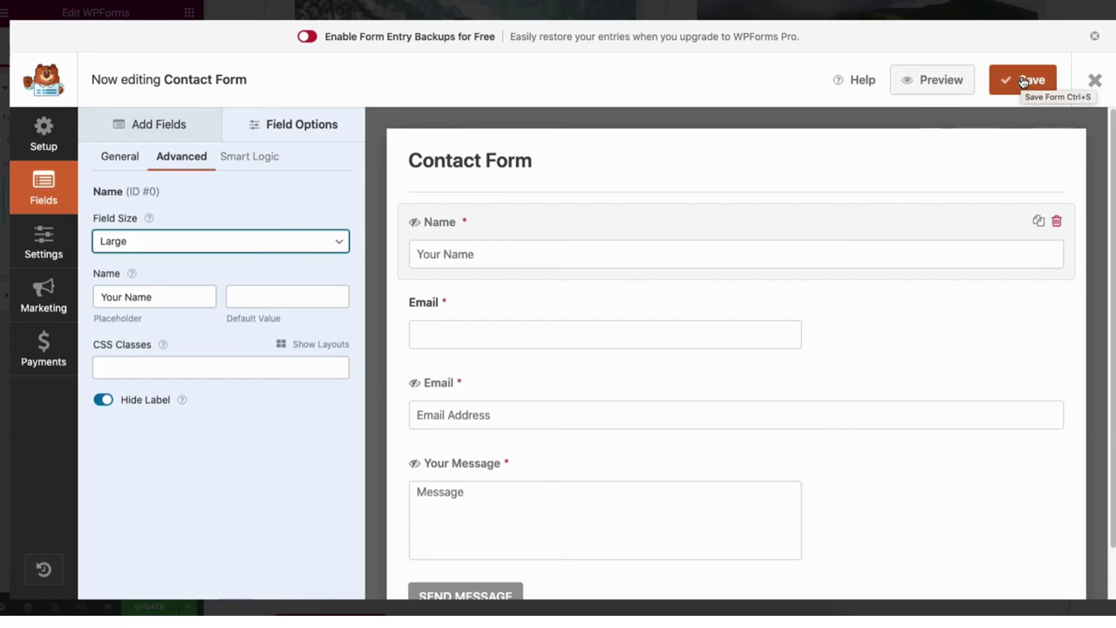
left_click(1024, 81)
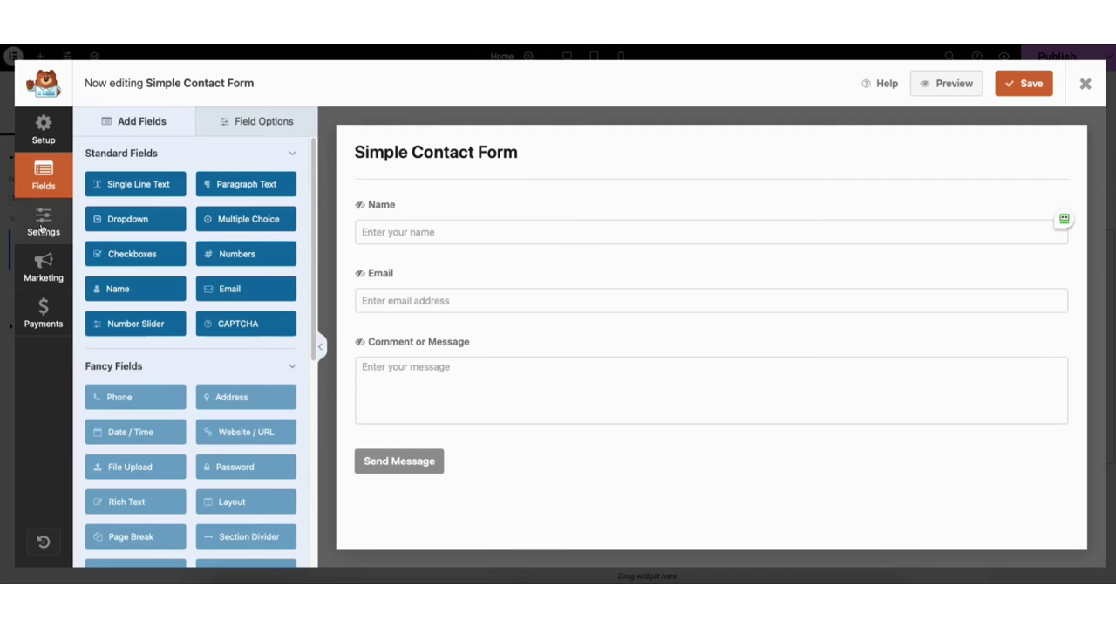
Step: Review the Simple Contact Form's general, spam protection, notification and confirmation settings, and close the form builder
left_click(42, 225)
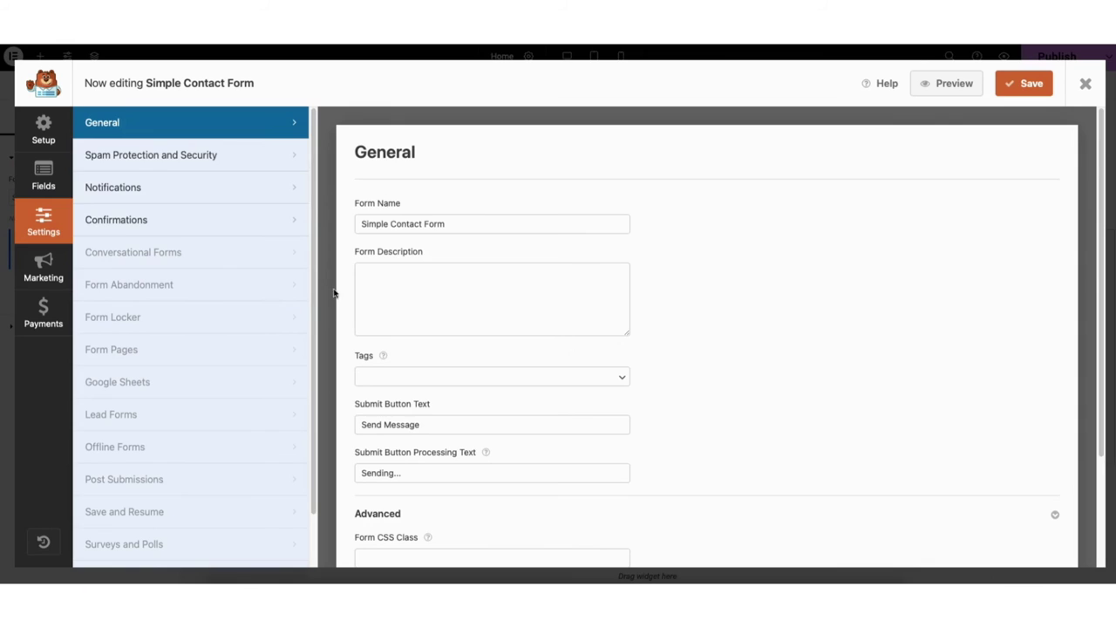
left_click(190, 156)
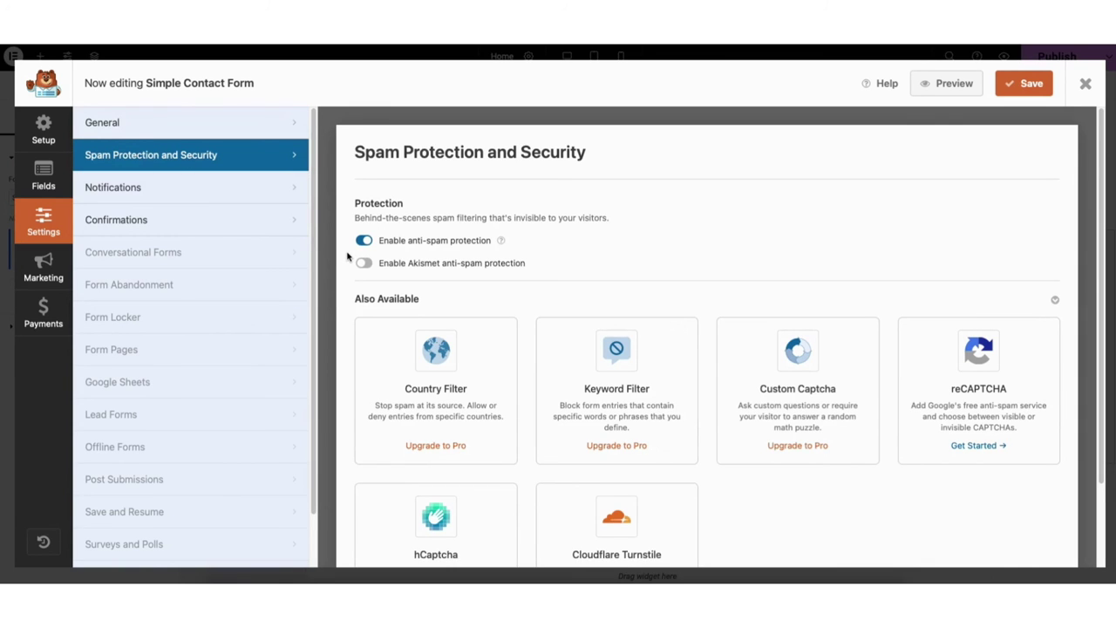
left_click(252, 188)
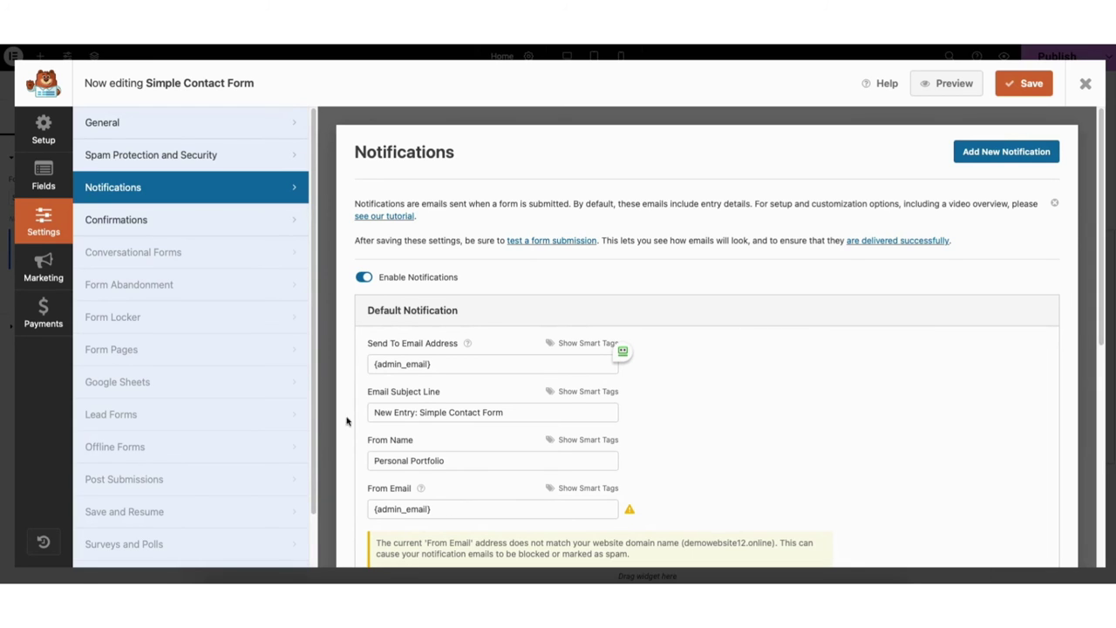
left_click(198, 224)
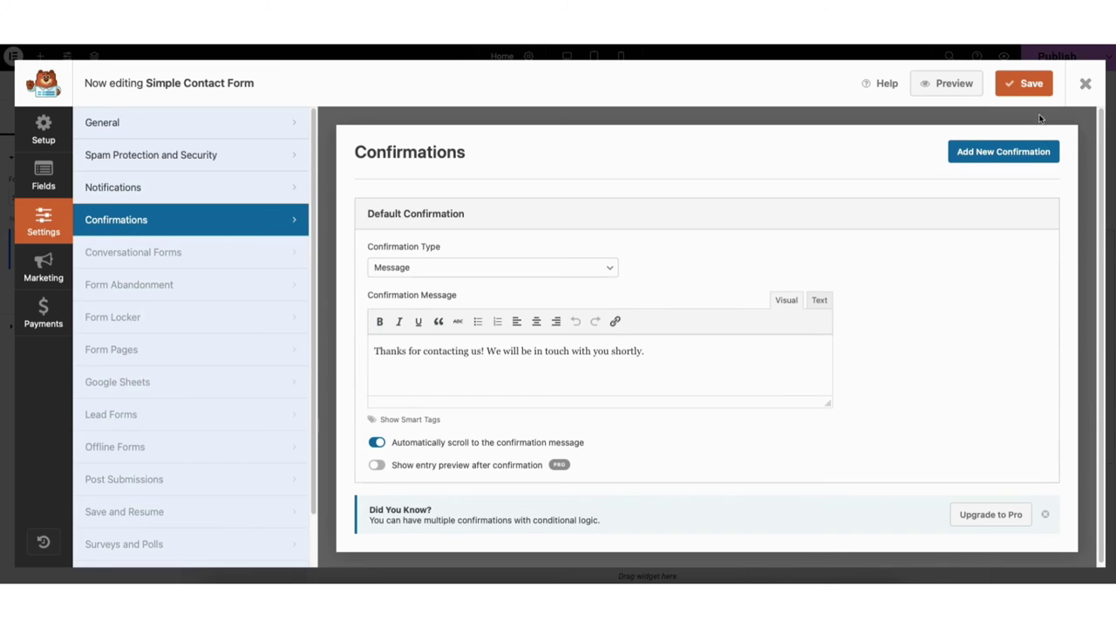
left_click(1085, 83)
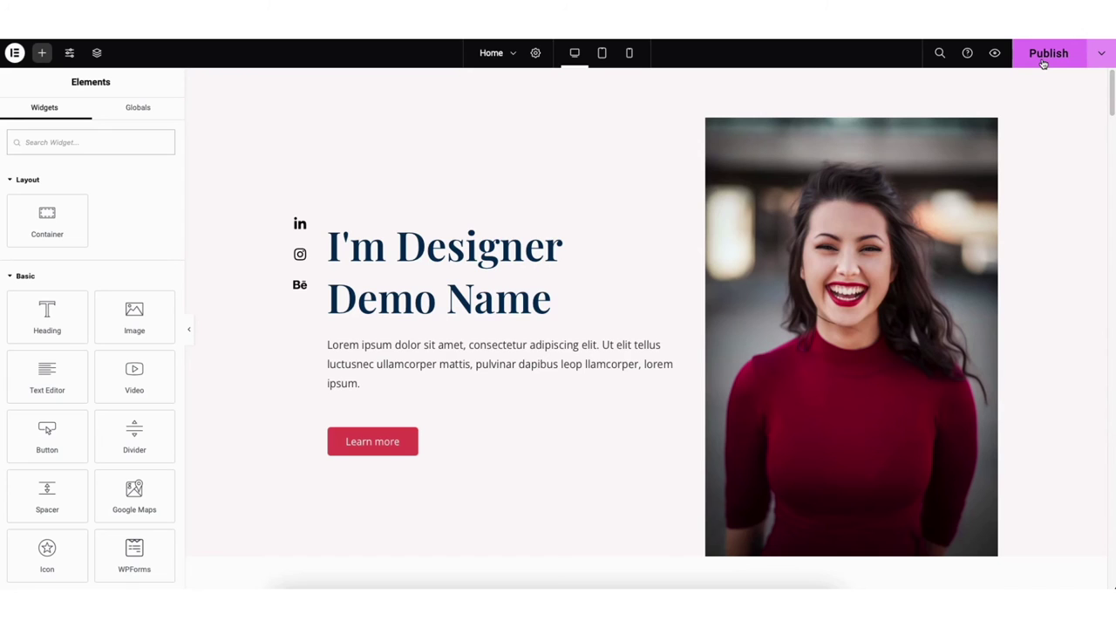
Step: View the Home page's additional save options, Save Draft and Save as Template, and close them
left_click(1101, 54)
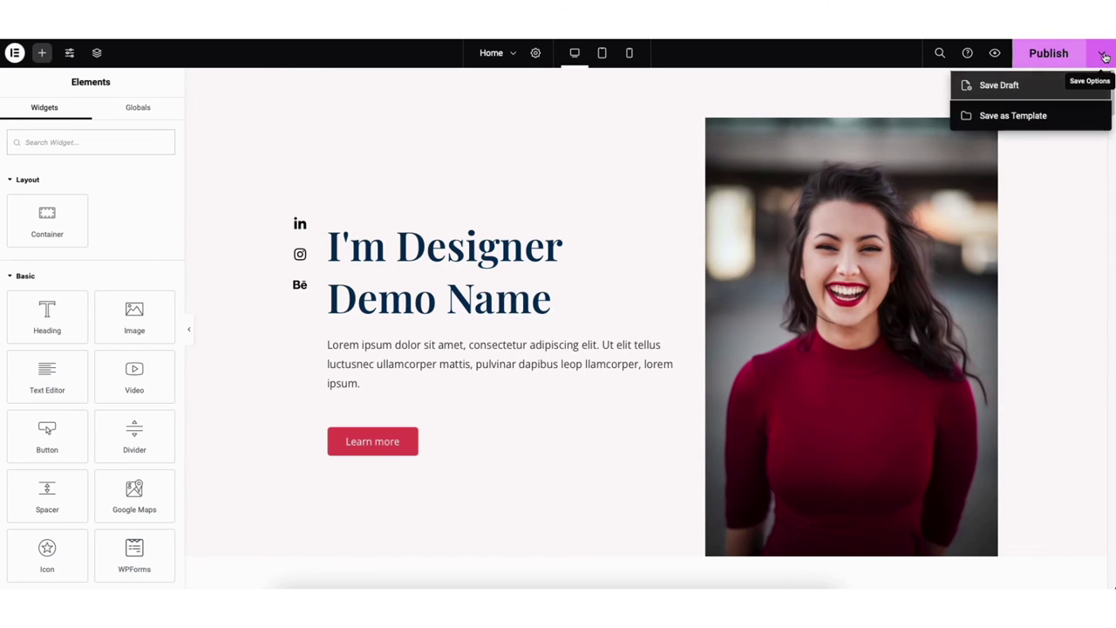
left_click(1012, 86)
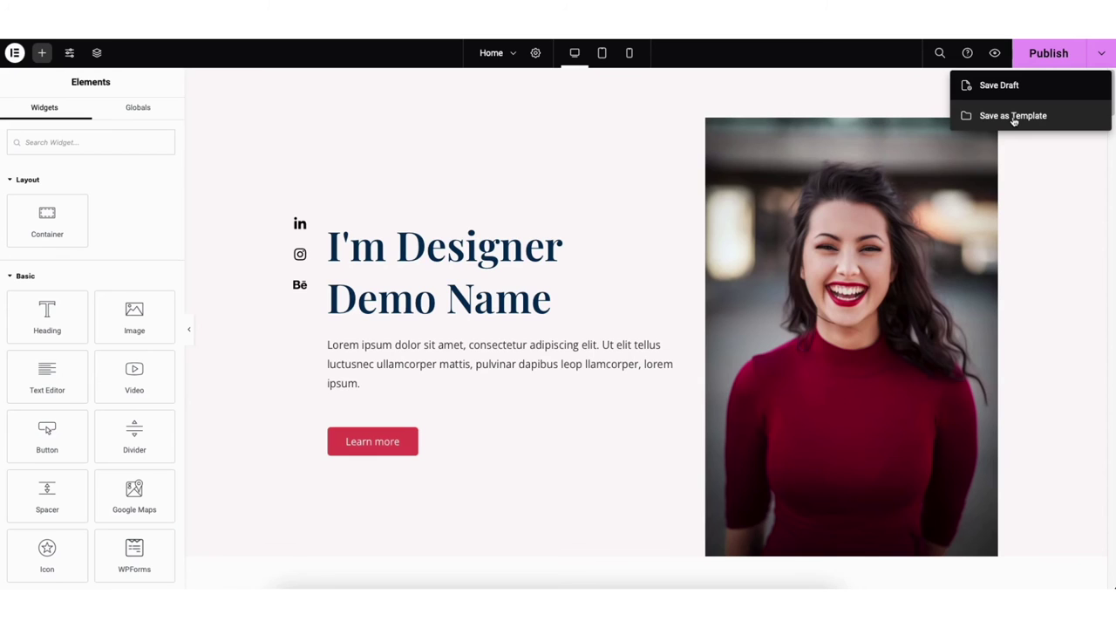
left_click(937, 105)
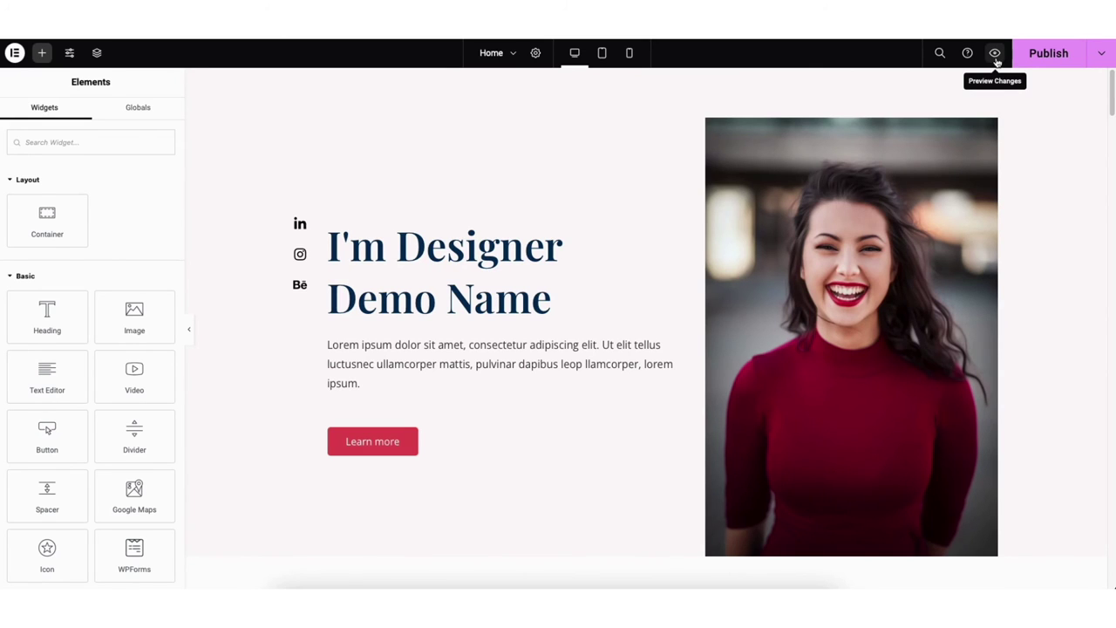
Step: Preview the Home page in the tablet and mobile portrait layouts, and return to the desktop view
left_click(601, 54)
mouse_move(886, 98)
left_mouse_down()
mouse_move(889, 130)
mouse_move(885, 87)
left_mouse_up()
left_click(628, 53)
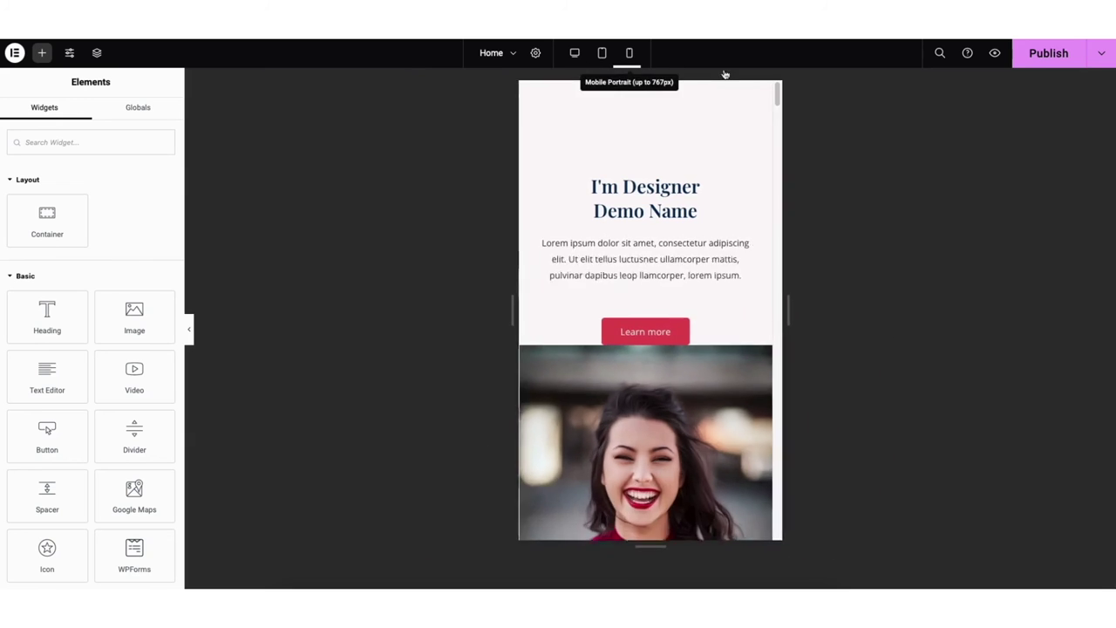
mouse_move(753, 99)
left_mouse_down()
mouse_move(760, 130)
mouse_move(764, 87)
left_mouse_up()
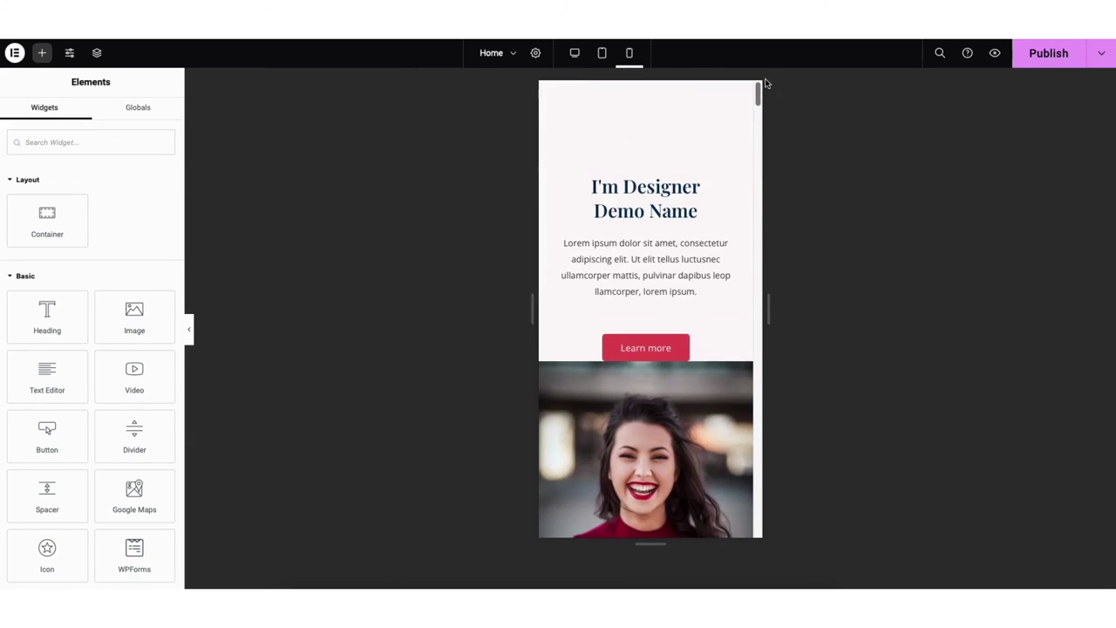
left_click(575, 53)
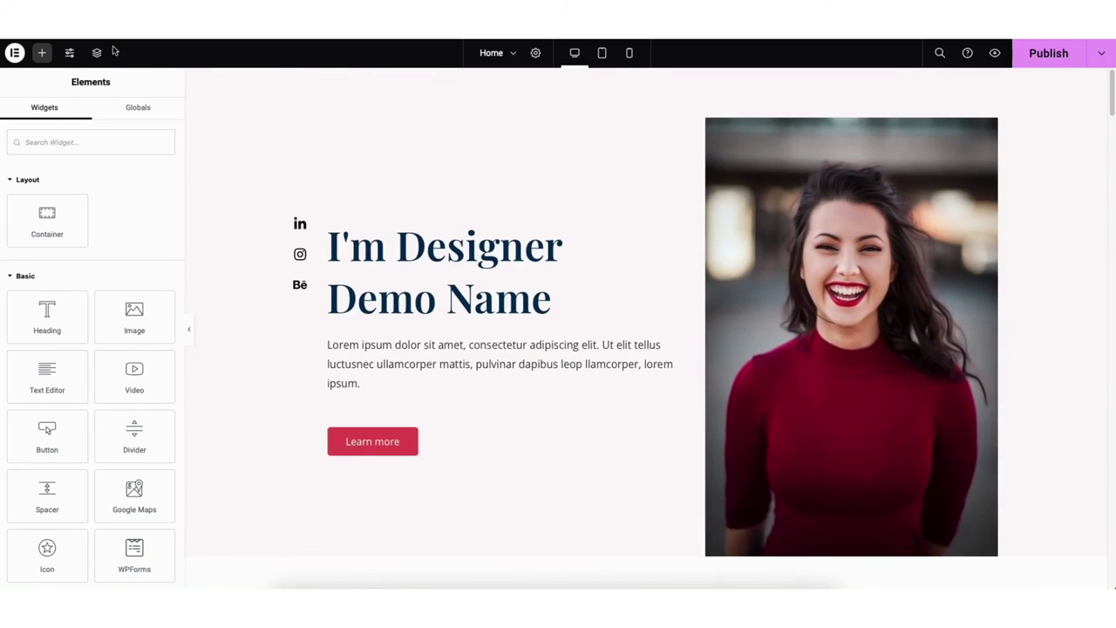
Step: Look over the Site Settings, close them, and display the Home page's revision history
left_click(71, 54)
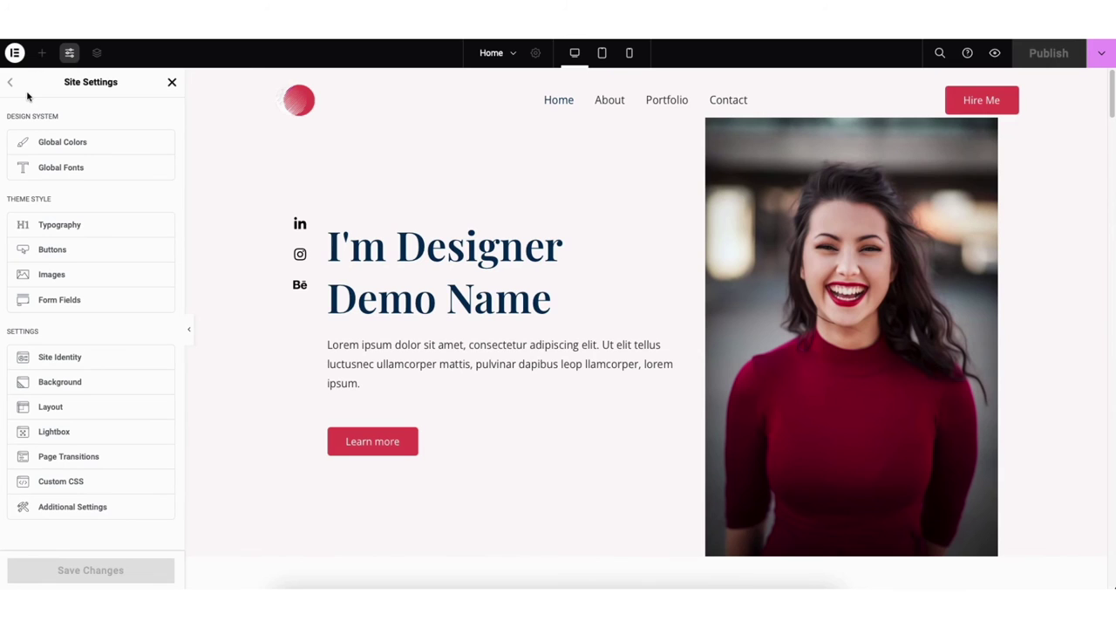
left_click(172, 82)
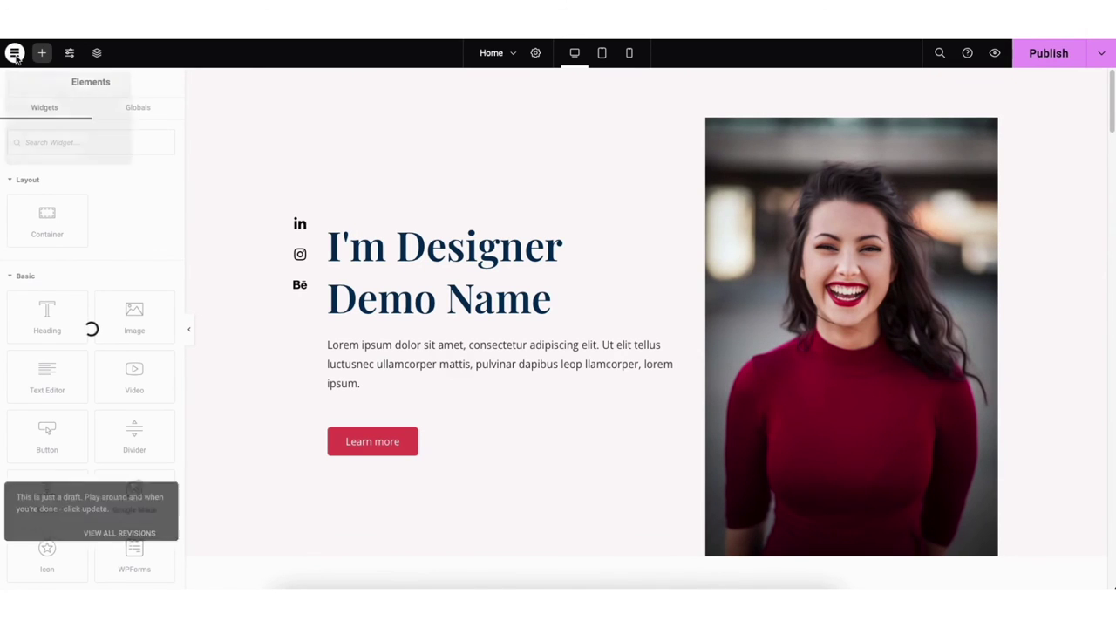
left_click(15, 53)
left_click(50, 115)
left_click(133, 112)
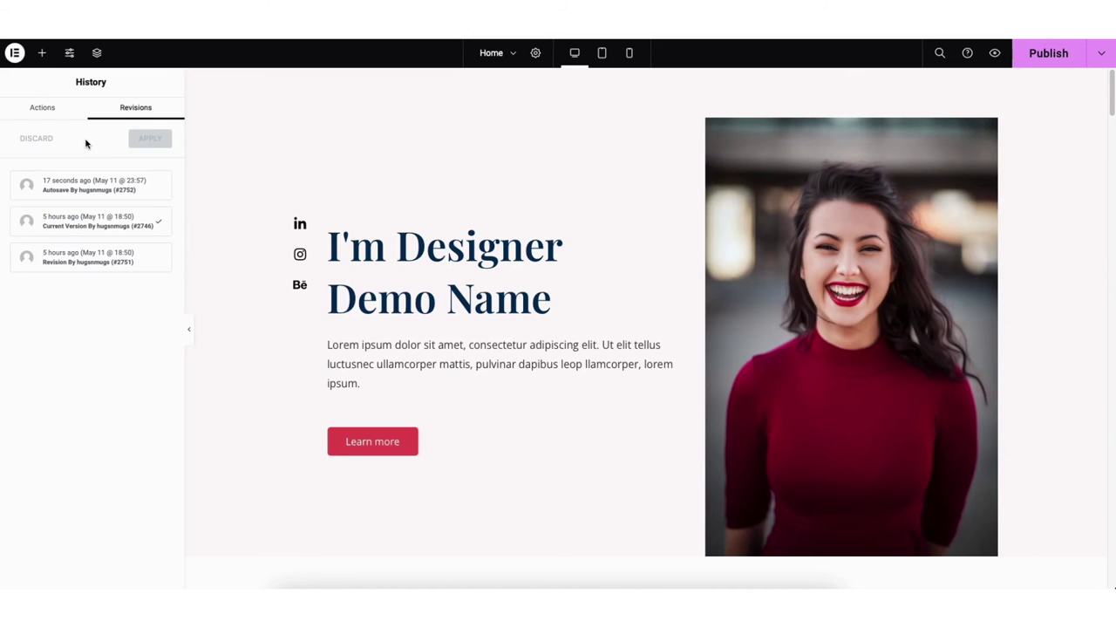
Step: Leave the Elementor editor for the WordPress dashboard and display the list of all pages
left_click(15, 54)
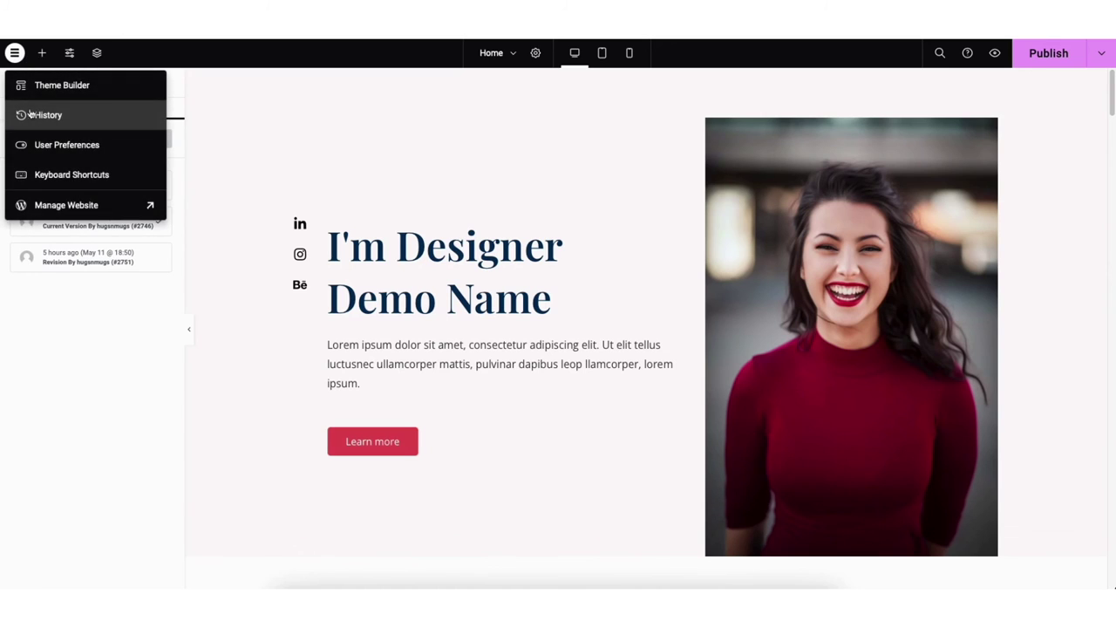
left_click(54, 206)
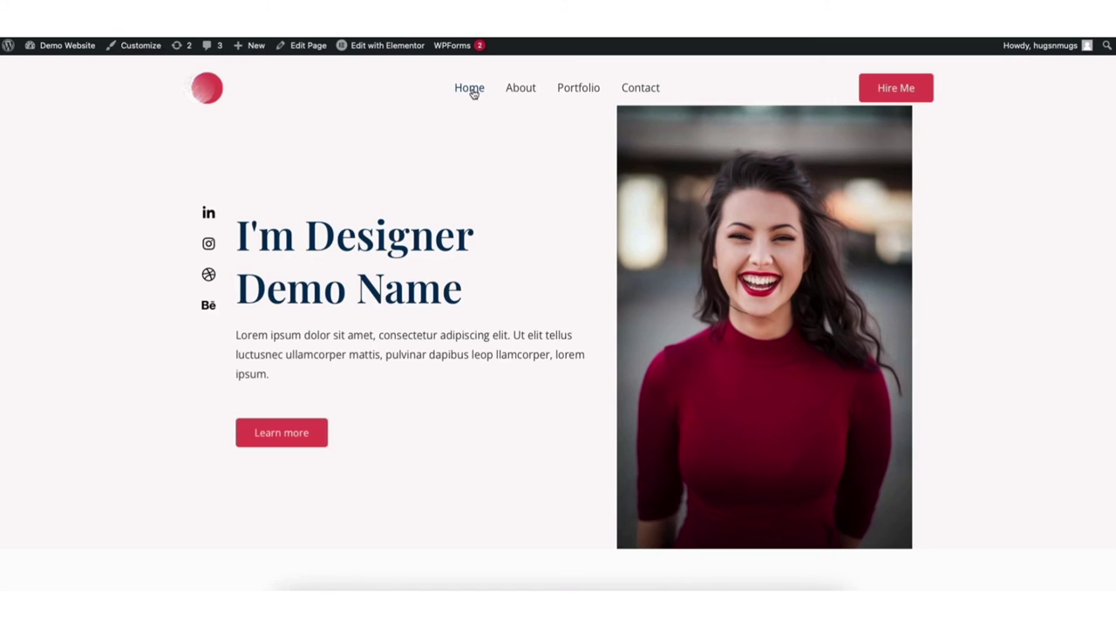
mouse_move(404, 50)
mouse_move(54, 50)
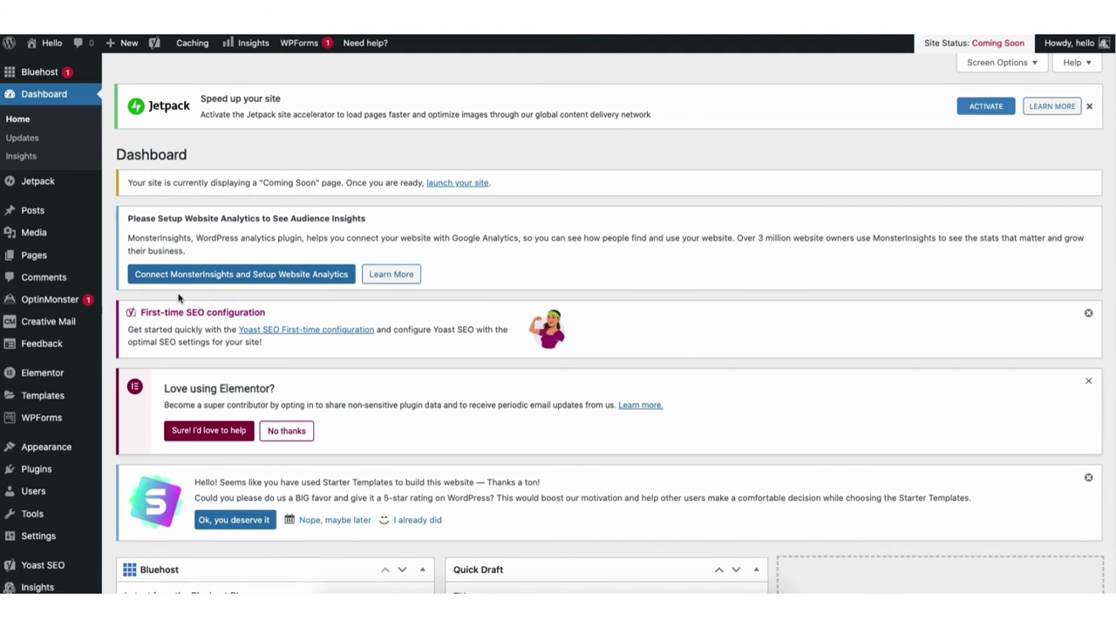
mouse_move(40, 256)
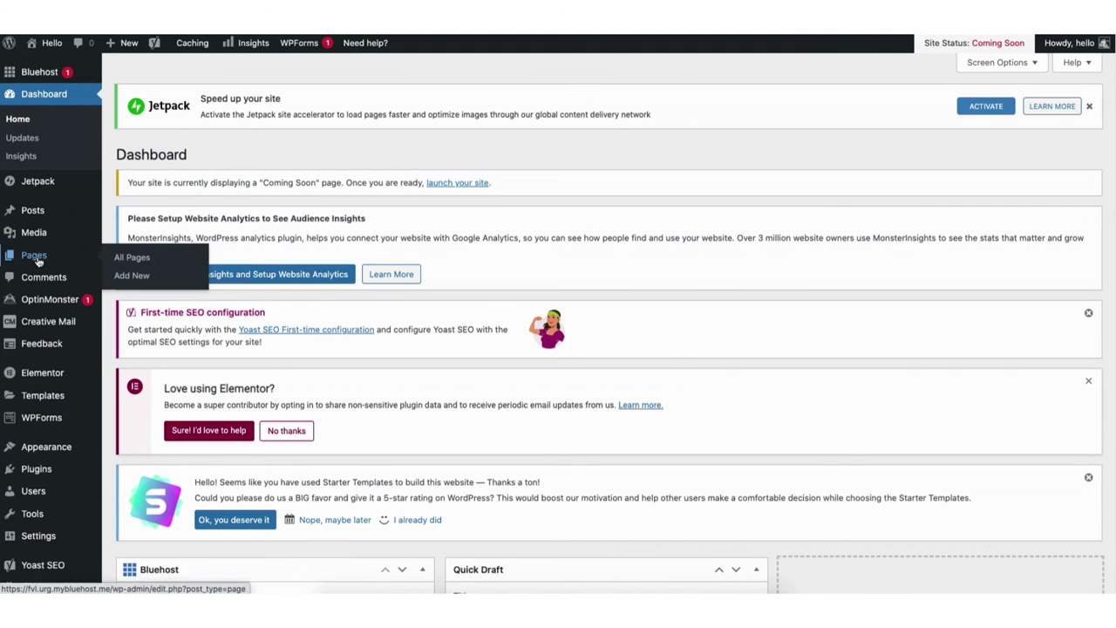
left_click(138, 259)
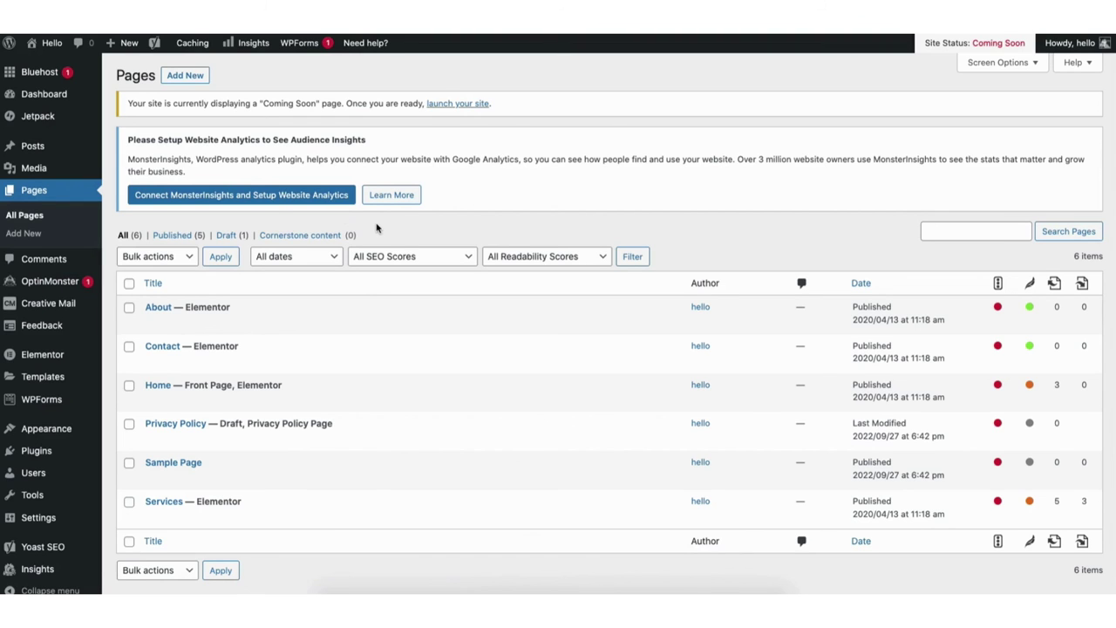
Step: Open the Media Library and bring up the upload area for adding new files
mouse_move(35, 171)
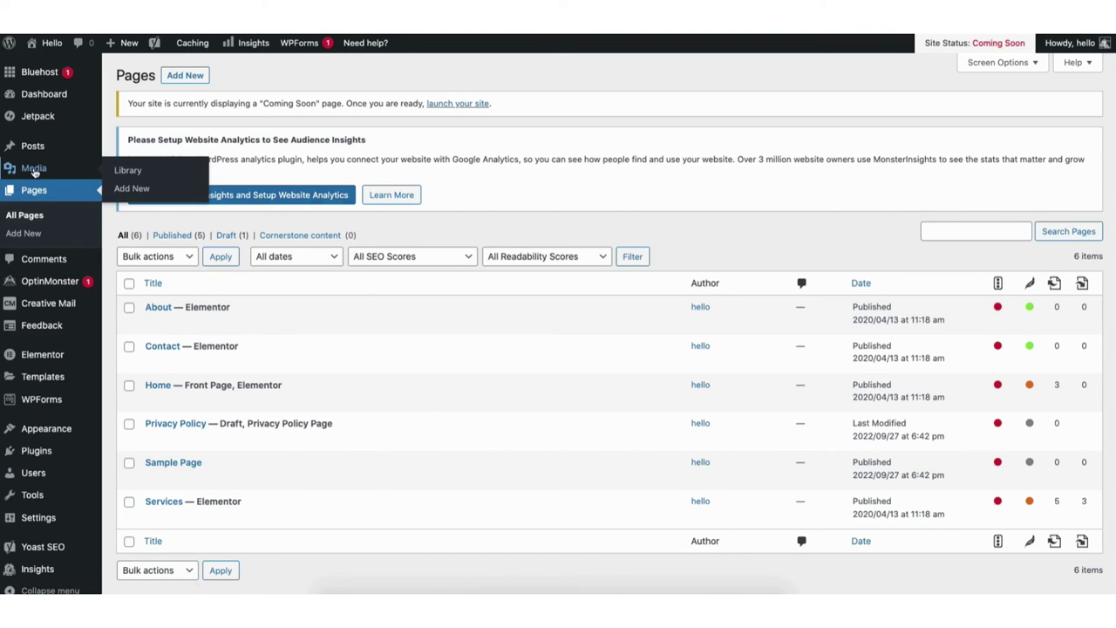
left_click(128, 172)
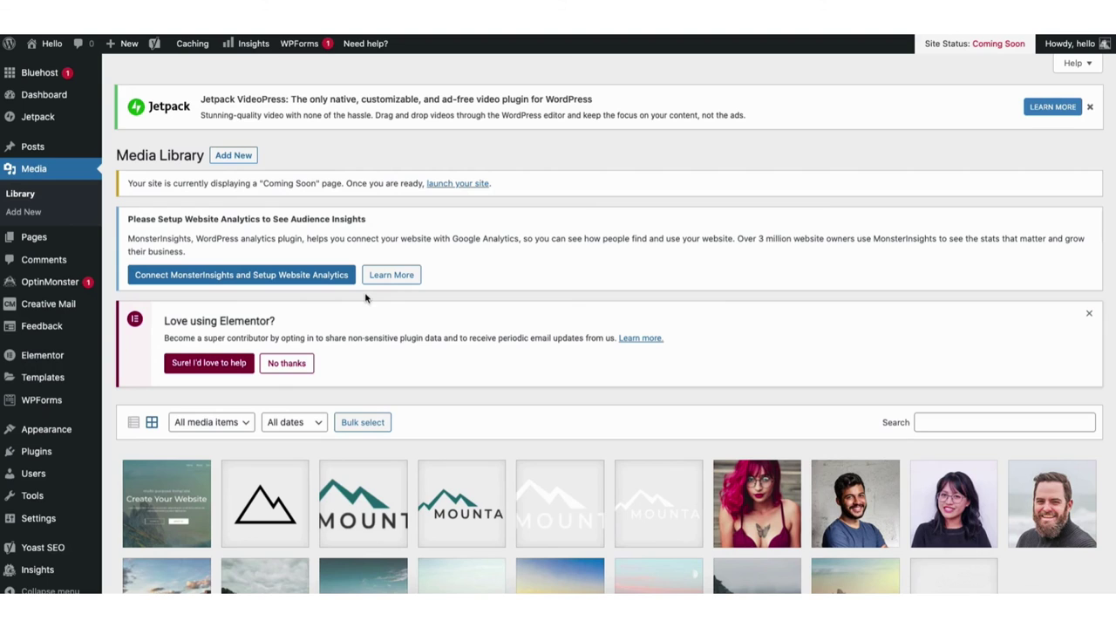
left_click(233, 155)
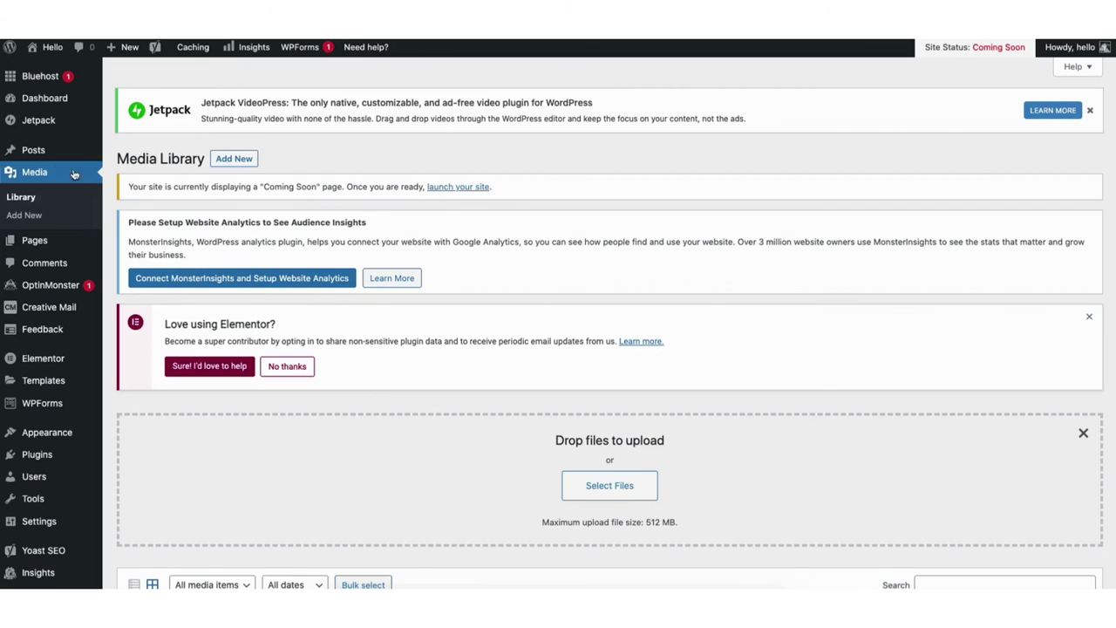
Step: Display the list of all posts, and look over the site's comments
mouse_move(35, 153)
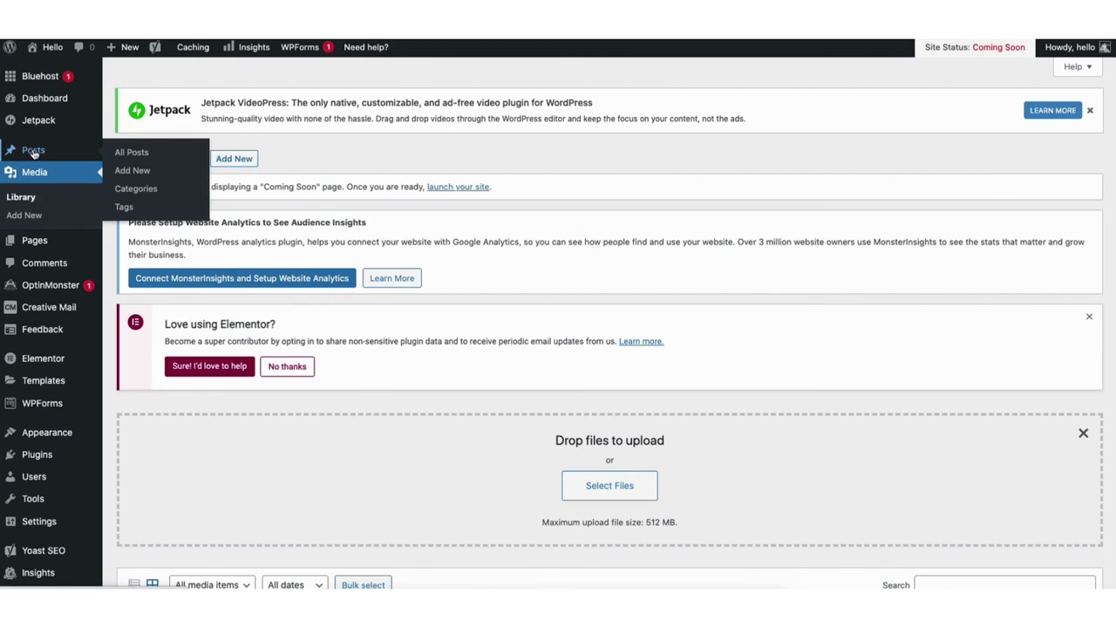
left_click(133, 153)
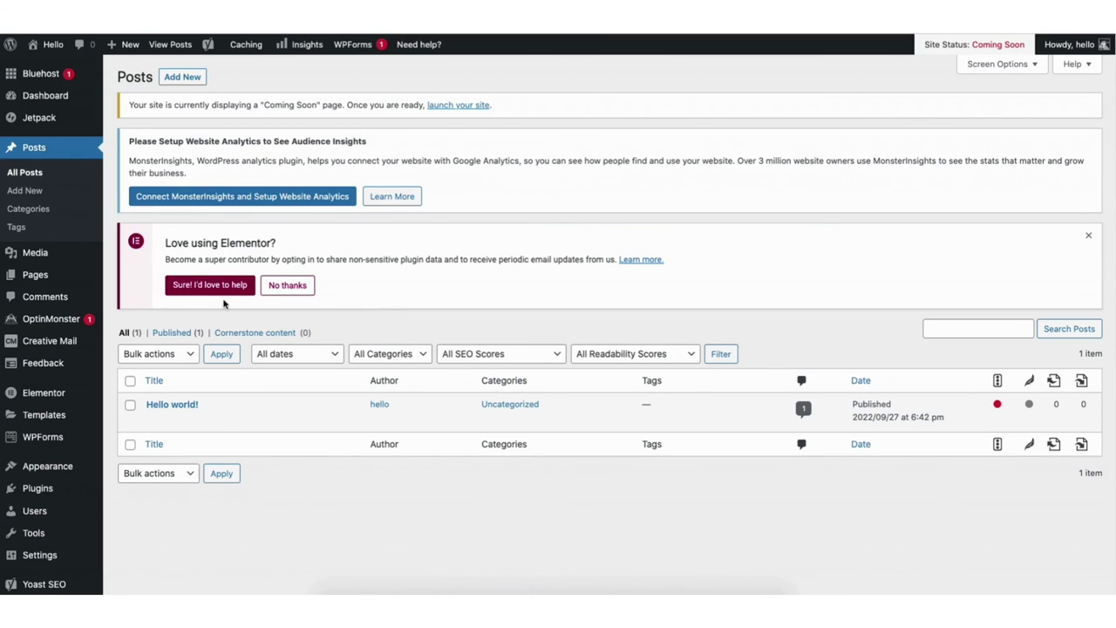
left_click(44, 300)
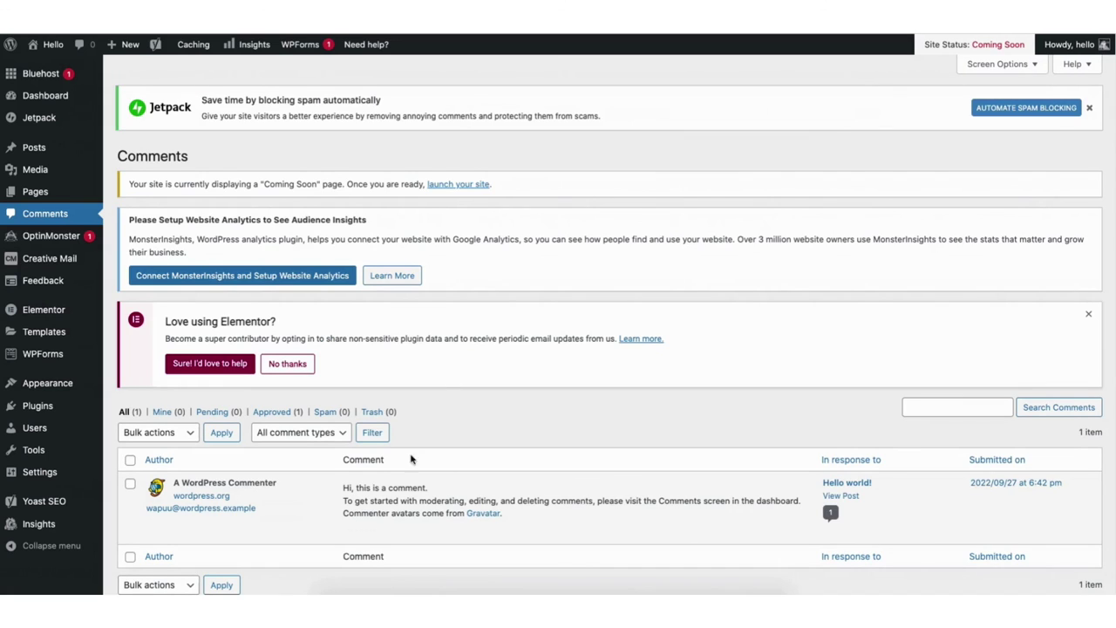
mouse_move(373, 501)
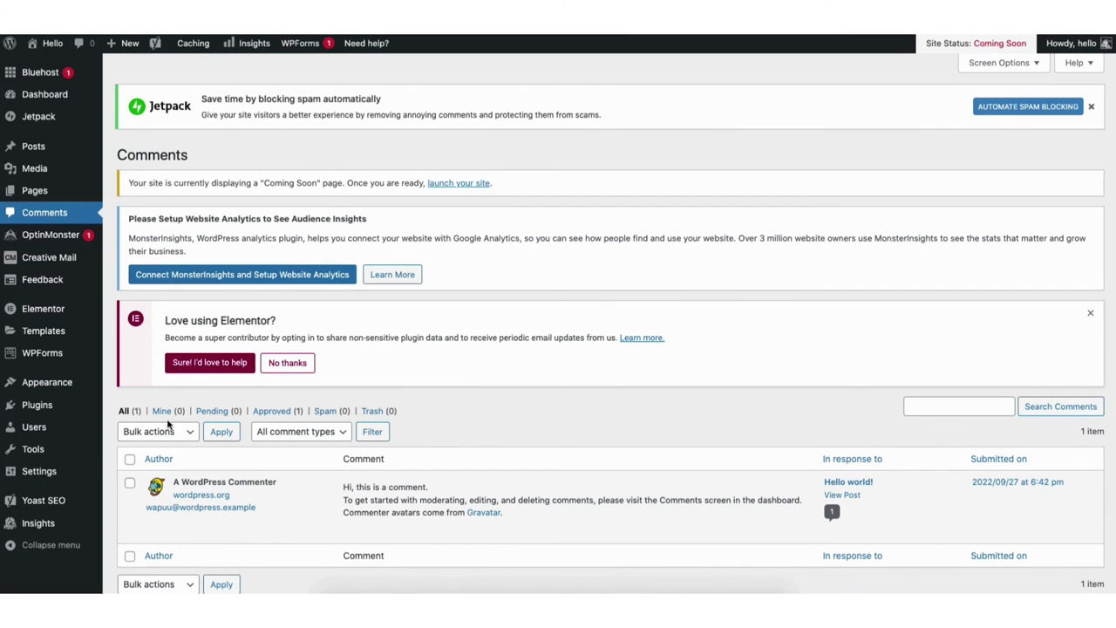
Step: Display the page for adding new plugins
mouse_move(46, 411)
left_click(132, 427)
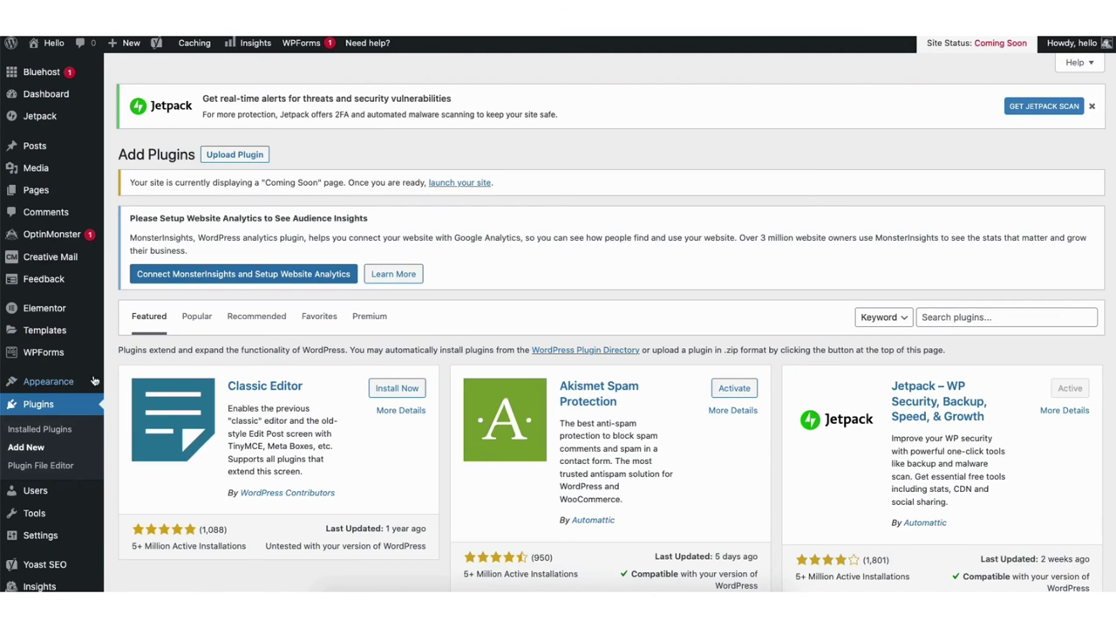
Step: Open the site's menu editor, examine the about us menu's structure, and open the details of its Company Profile item
mouse_move(47, 386)
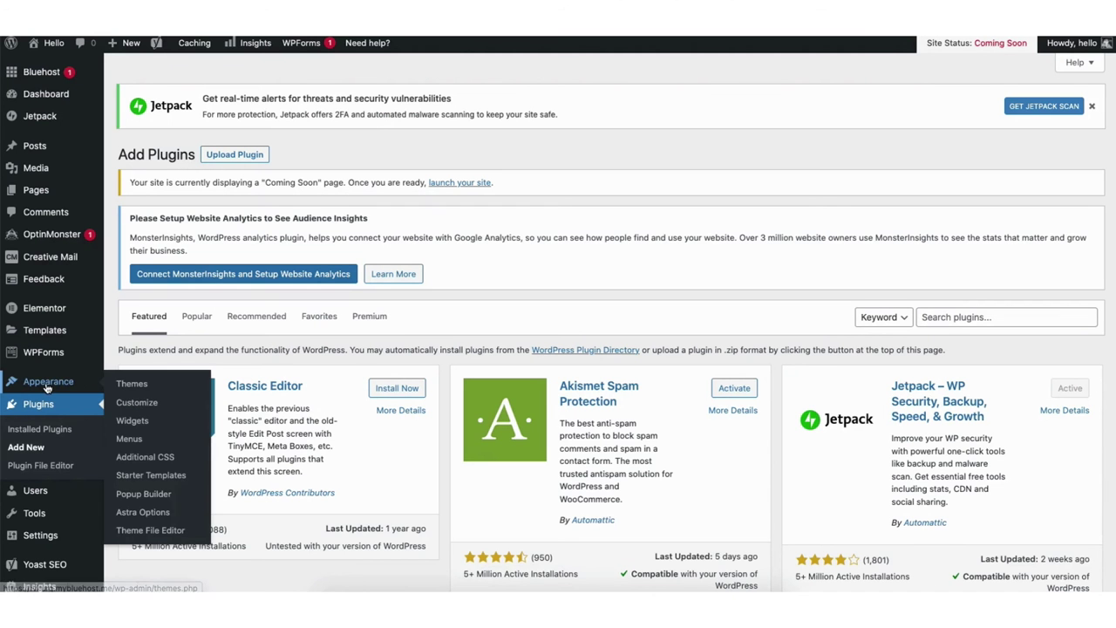
left_click(129, 440)
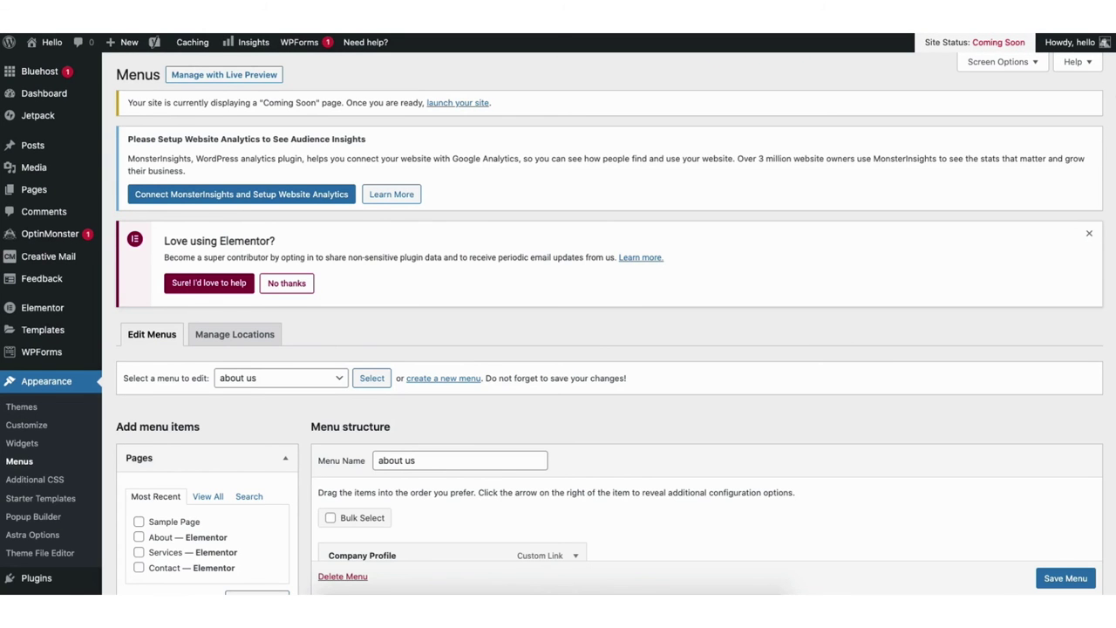
scroll(601, 323, "down", 5)
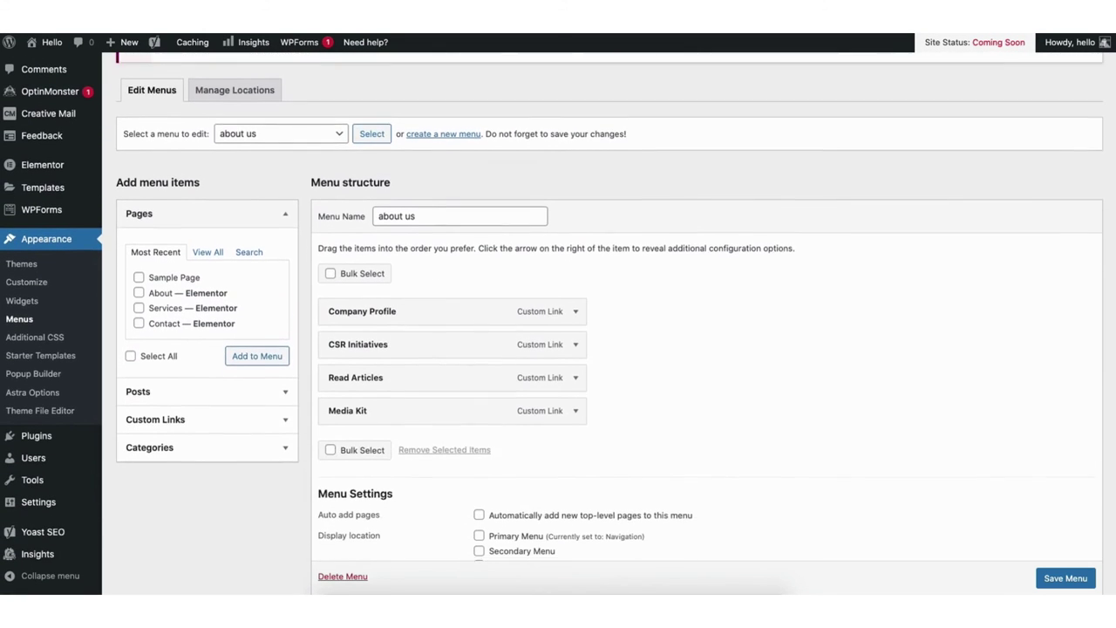
scroll(601, 322, "down", 1)
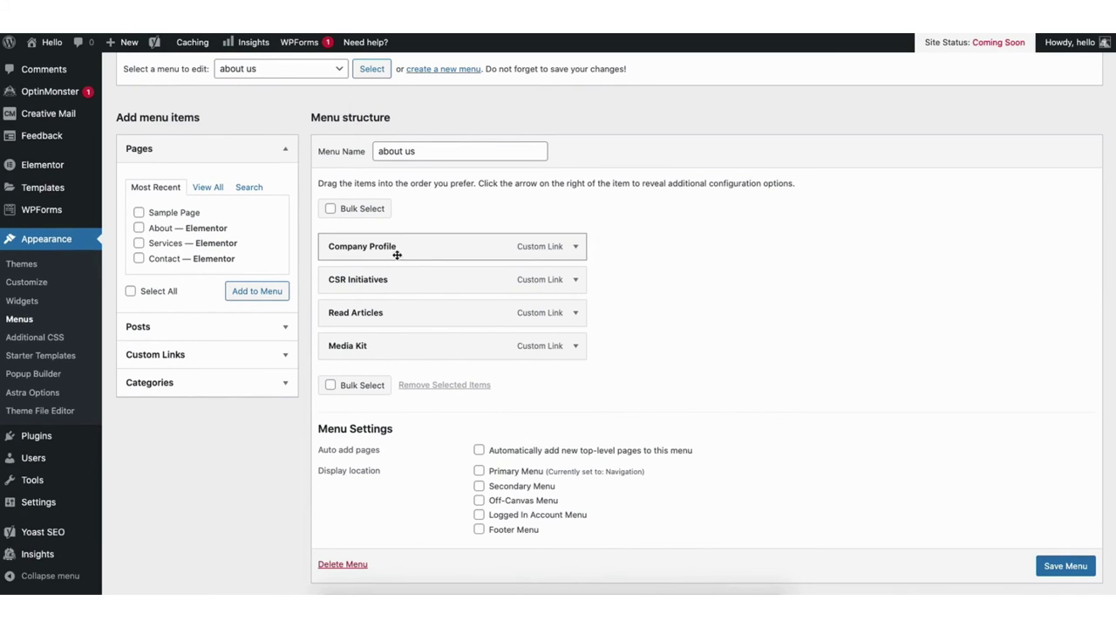
mouse_move(381, 252)
left_mouse_down()
mouse_move(381, 276)
mouse_move(376, 242)
left_mouse_up()
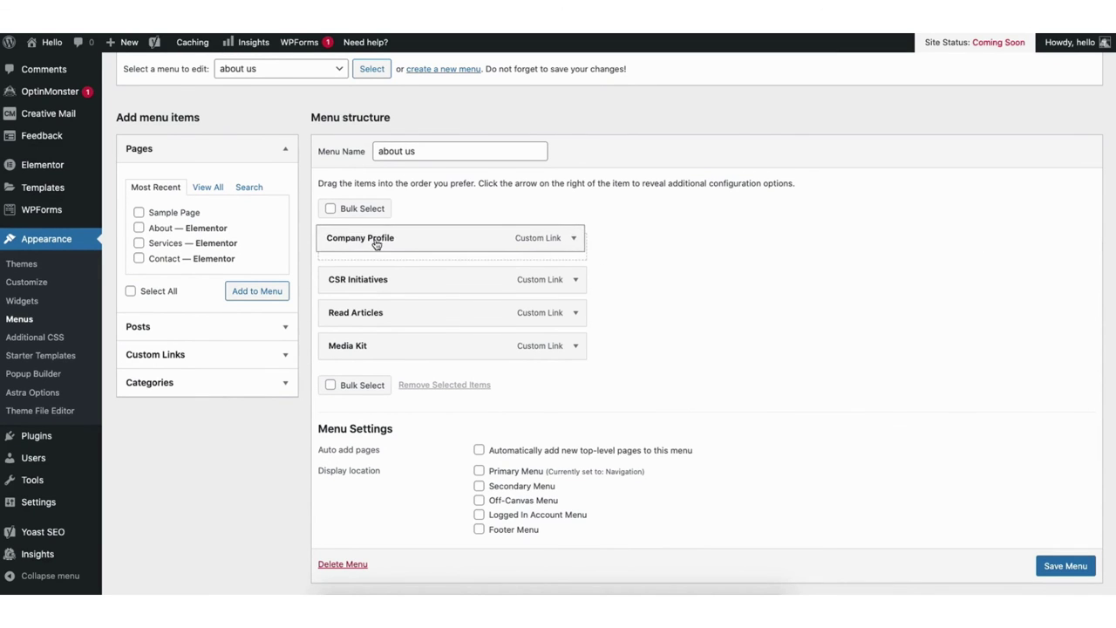
left_click(576, 251)
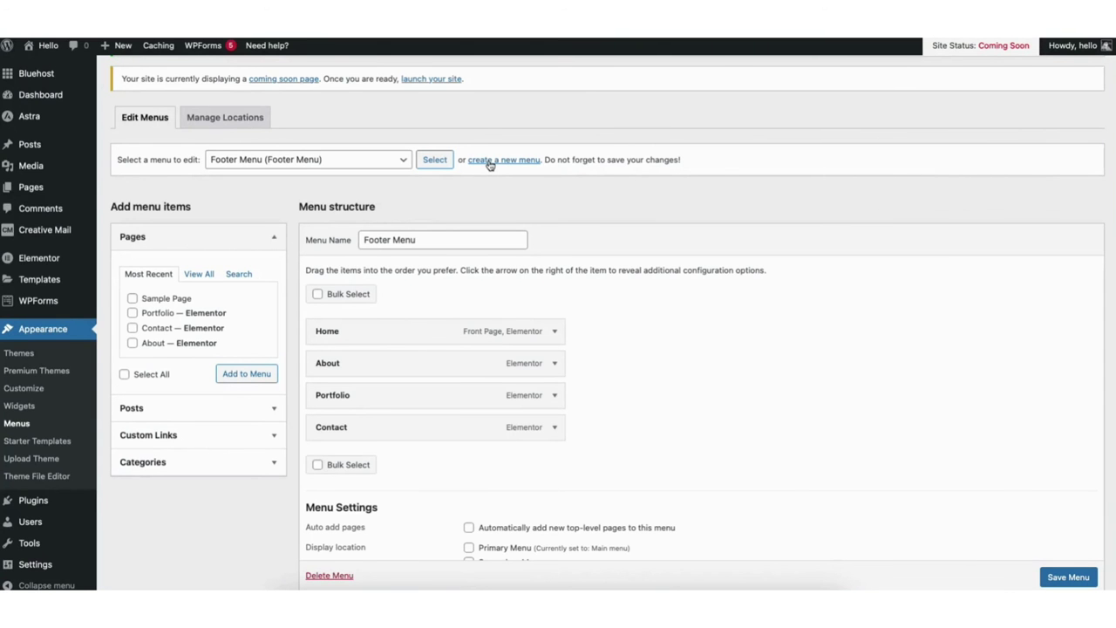
Step: Select the Main menu for editing and add Sample Page to it as a sub-item of Portfolio
left_click(400, 163)
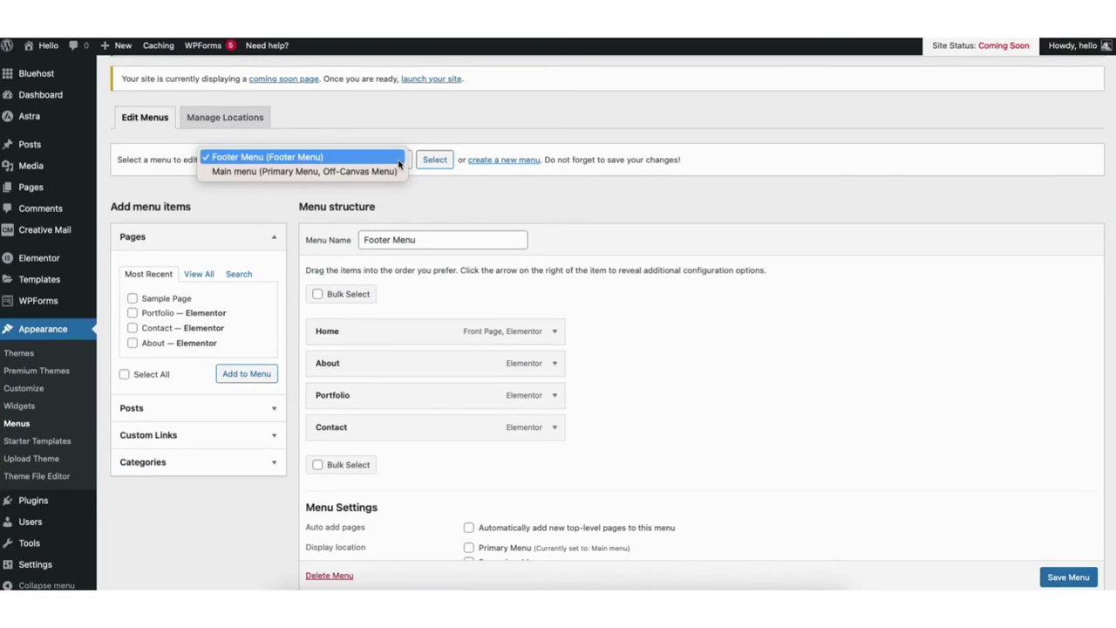
left_click(392, 172)
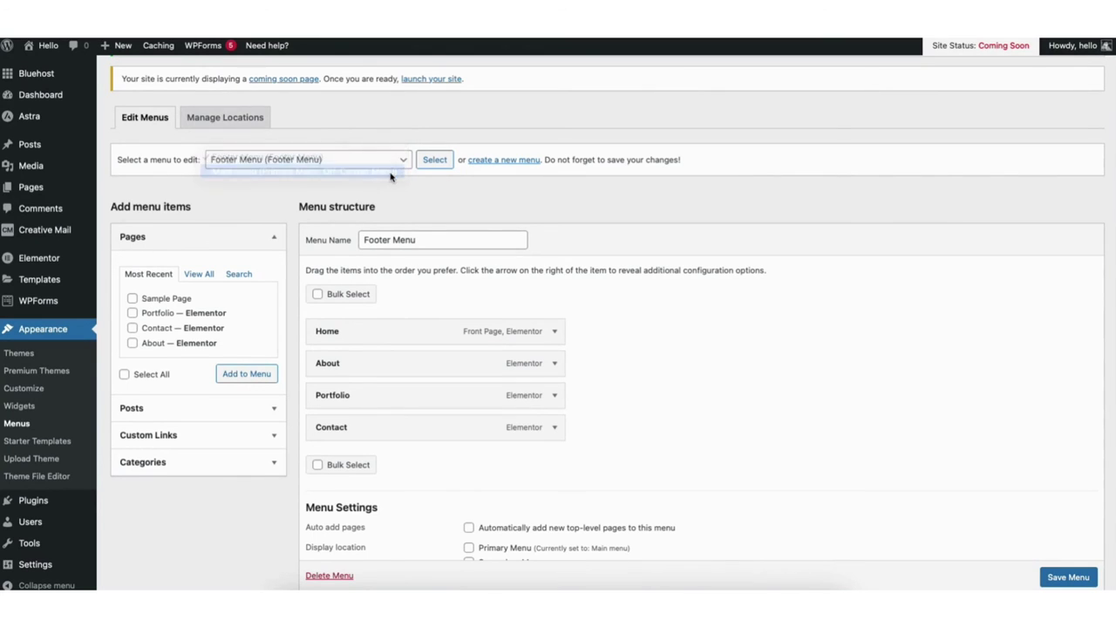
left_click(433, 162)
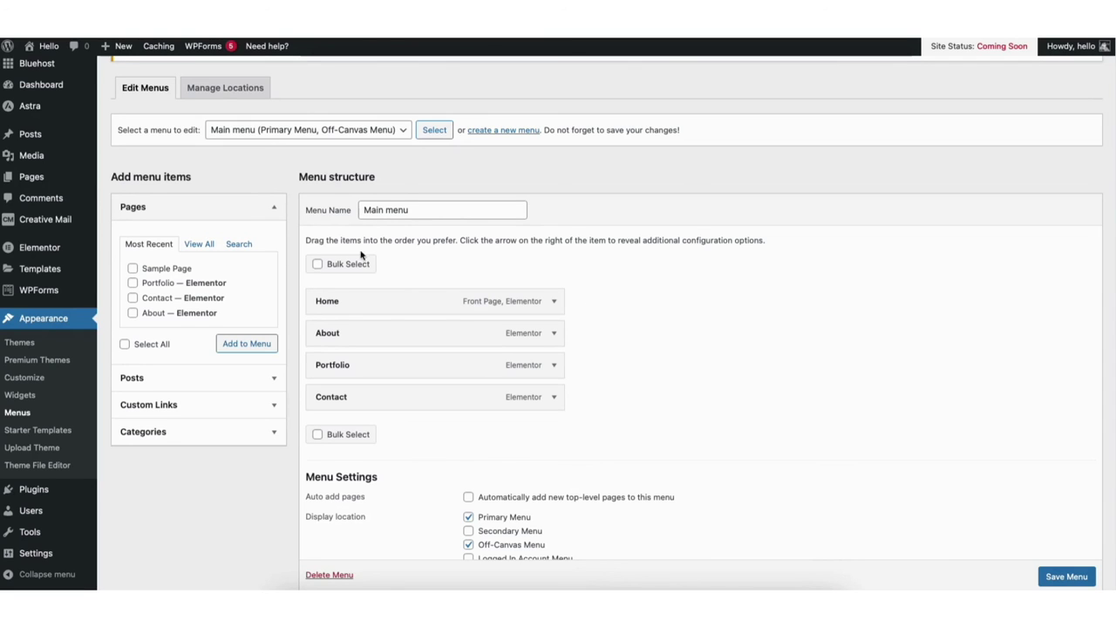
left_click(132, 269)
left_click(225, 344)
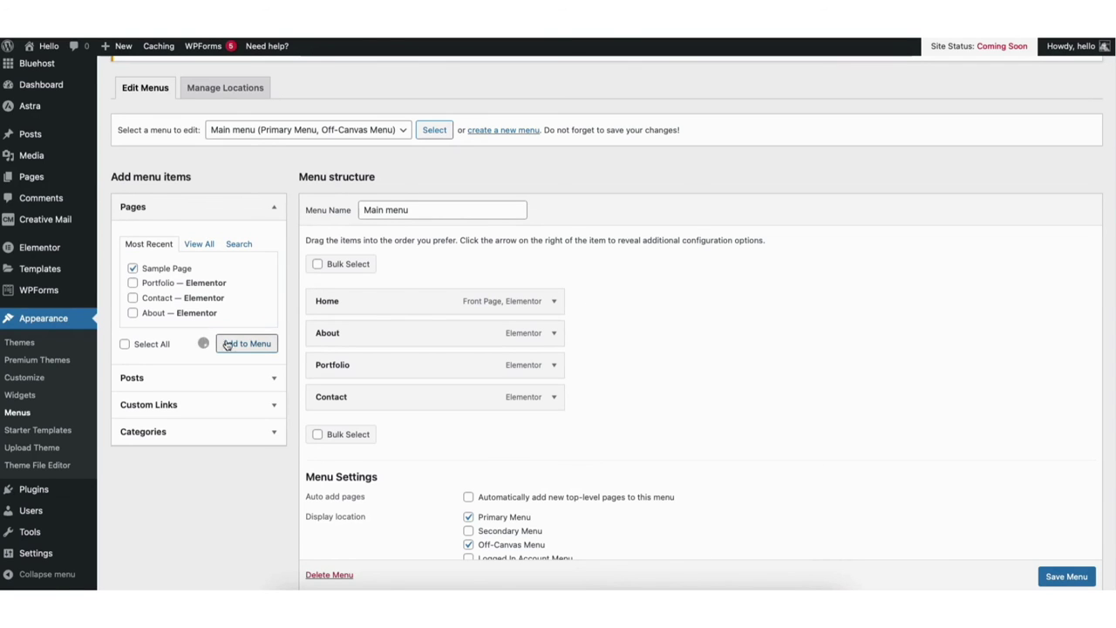
left_click_drag(374, 431, 398, 393)
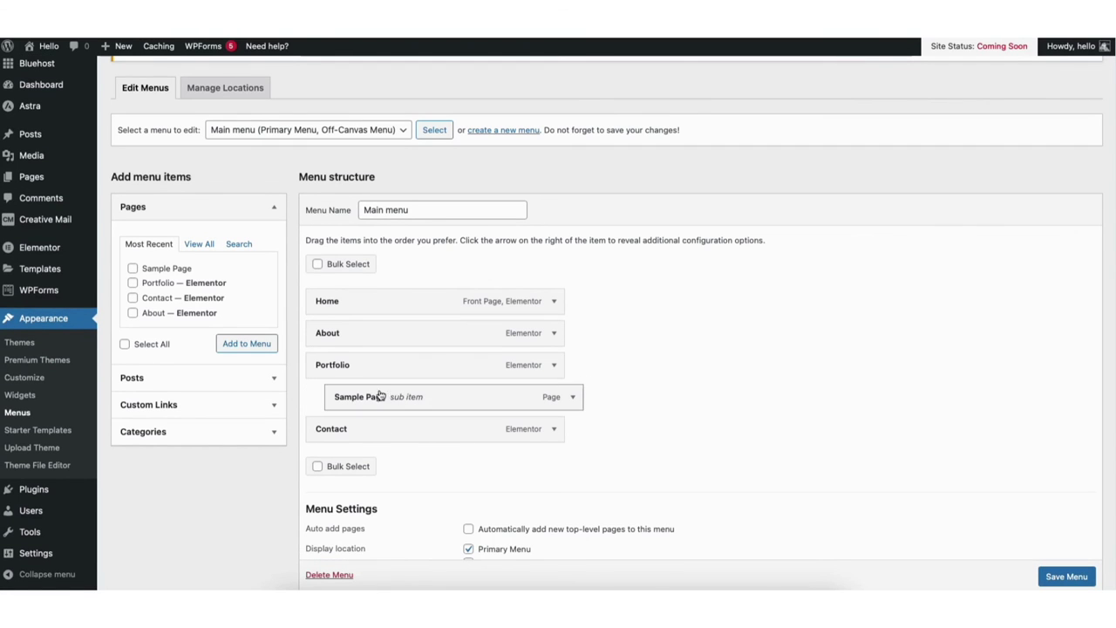
Step: Add Sample Page to the Main menu a second time and move it up as a sub-item
left_click(133, 271)
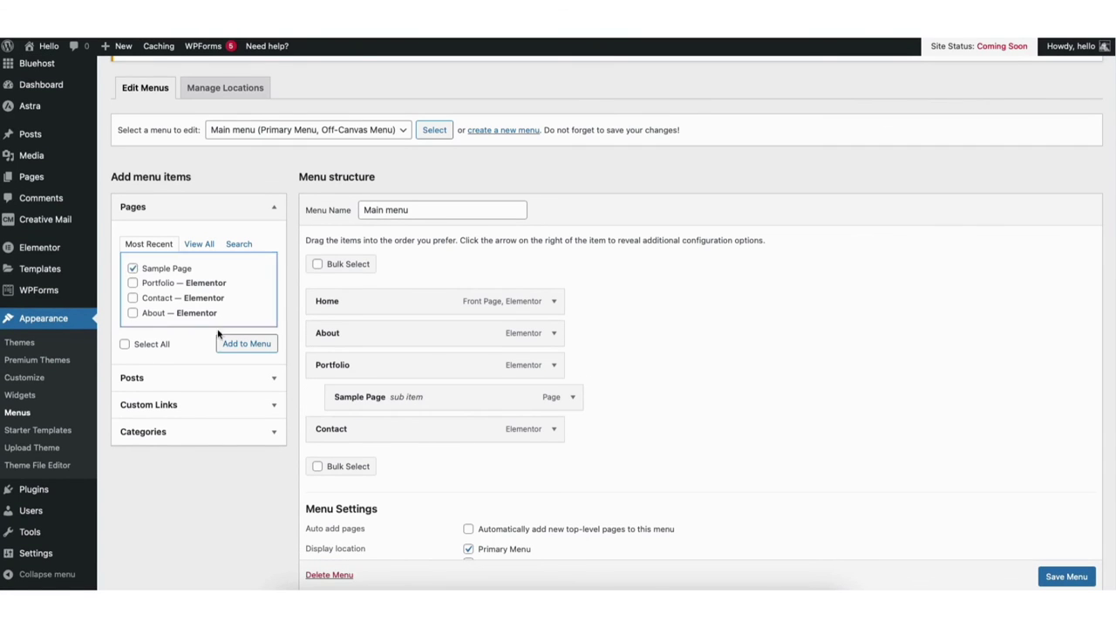
left_click(247, 343)
left_click_drag(354, 493, 374, 461)
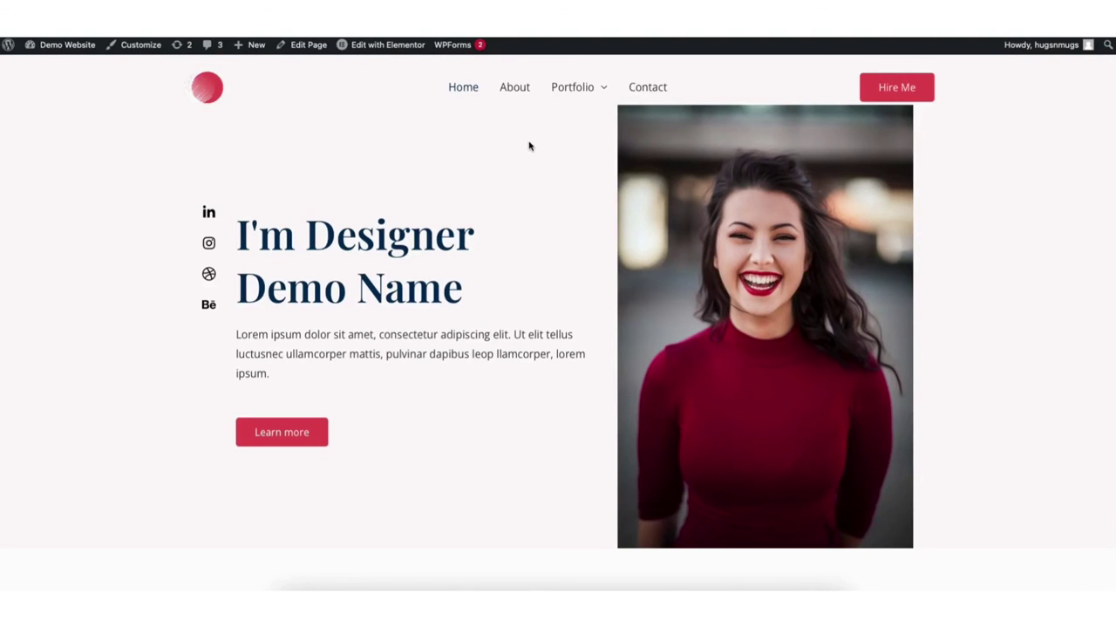
mouse_move(582, 95)
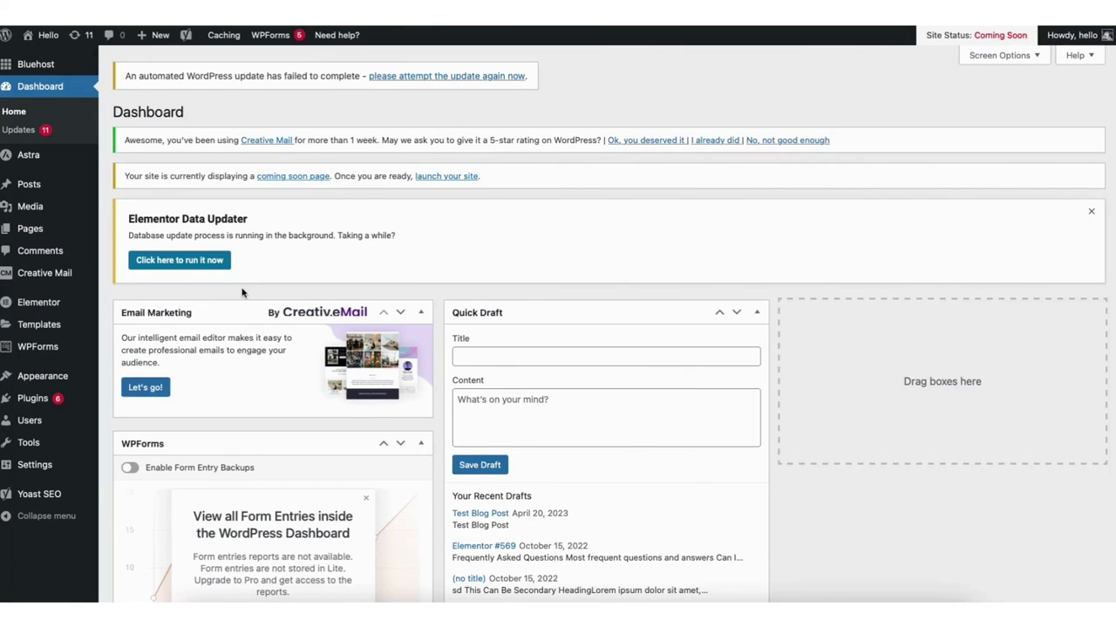
Step: Open the Footer Builder in the theme customizer and bring up Widget 2's e-mail text for editing
mouse_move(49, 380)
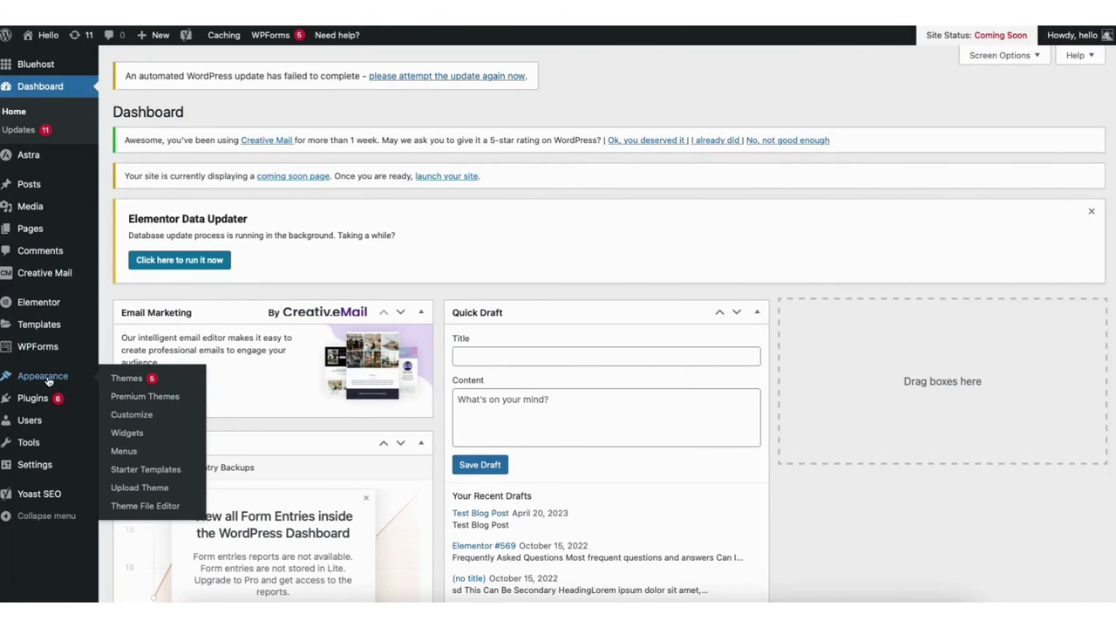
left_click(131, 415)
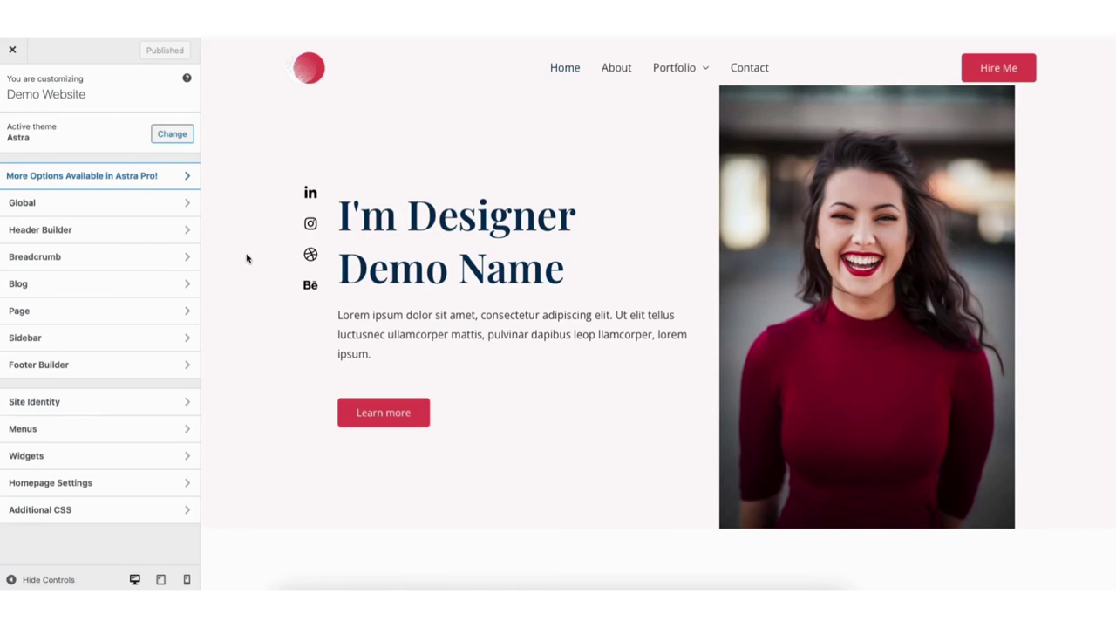
left_click(68, 369)
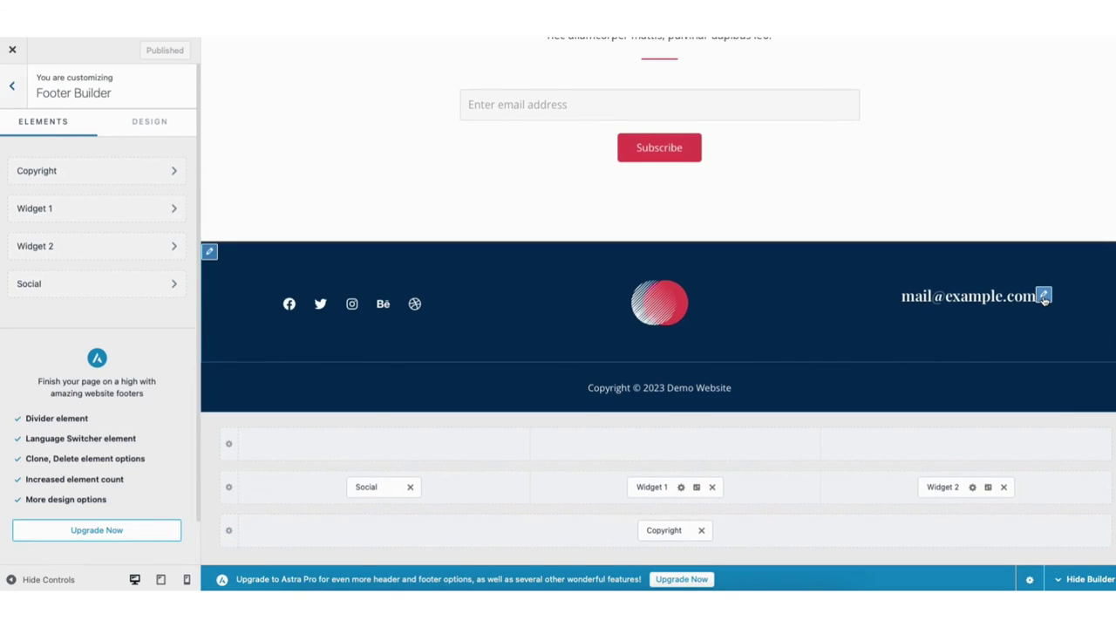
left_click(1044, 298)
left_click(79, 188)
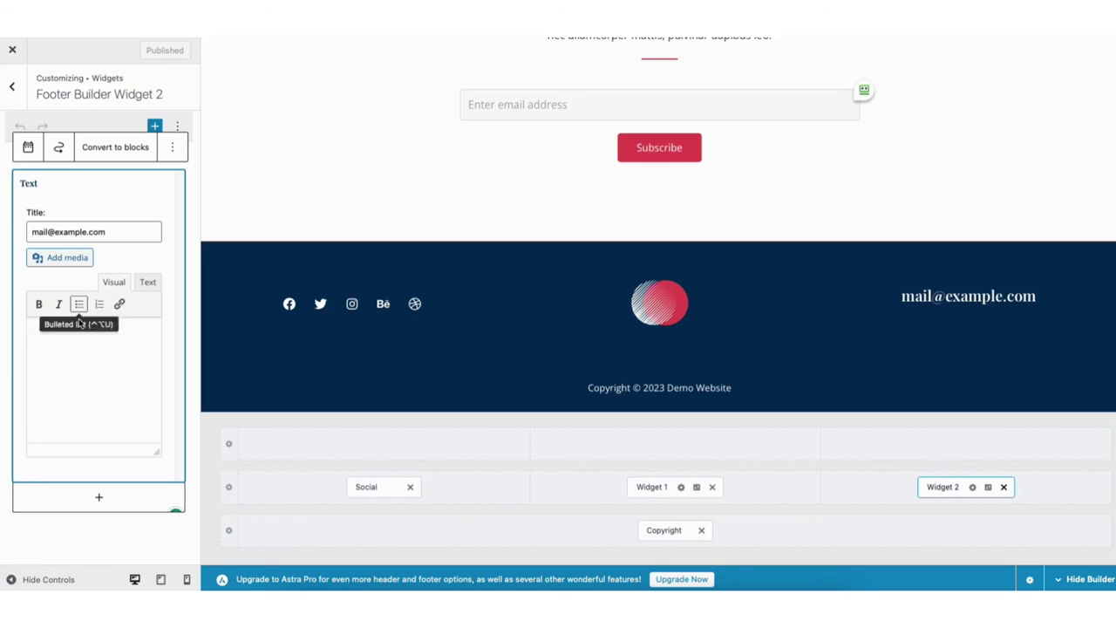
Step: View the blocks that can be added to footer Widget 2, and display its alignment, color and font size settings
left_click(99, 497)
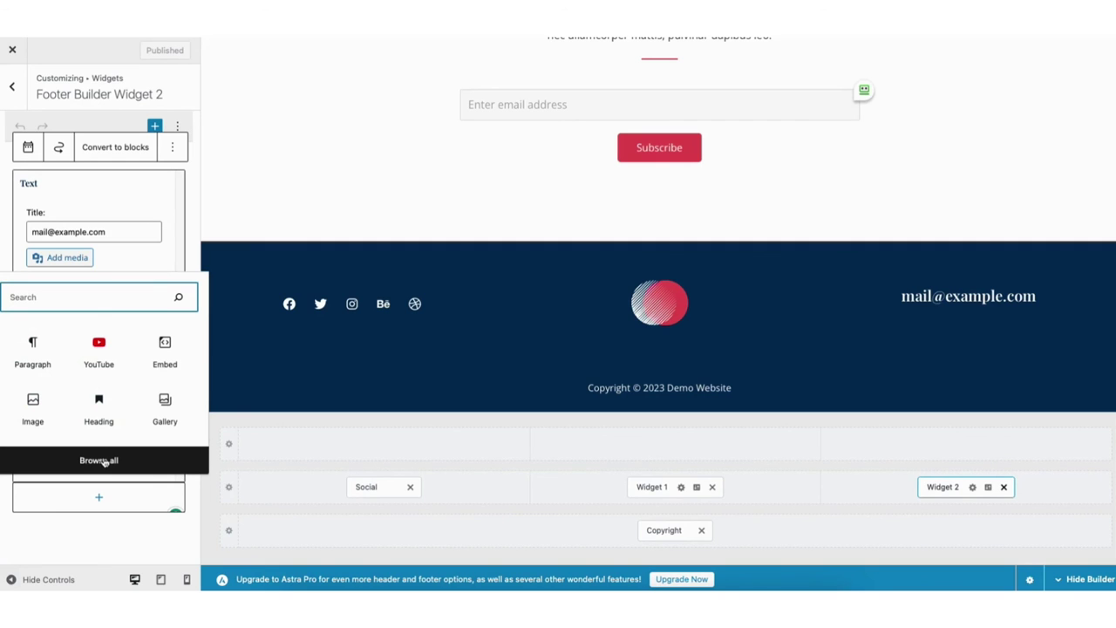
left_click(256, 422)
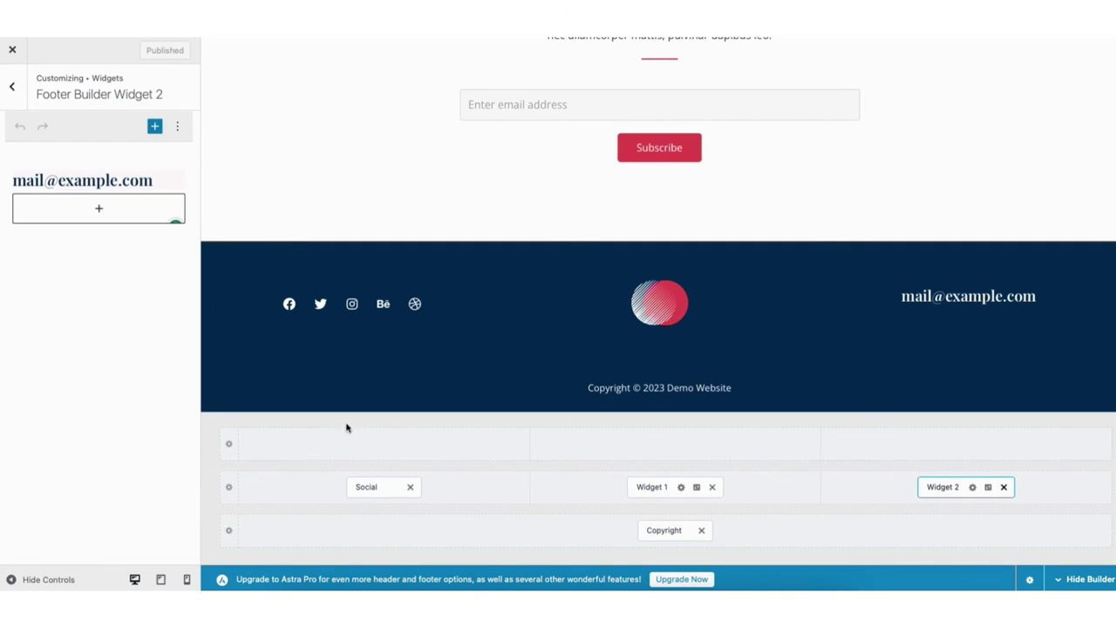
left_click(989, 487)
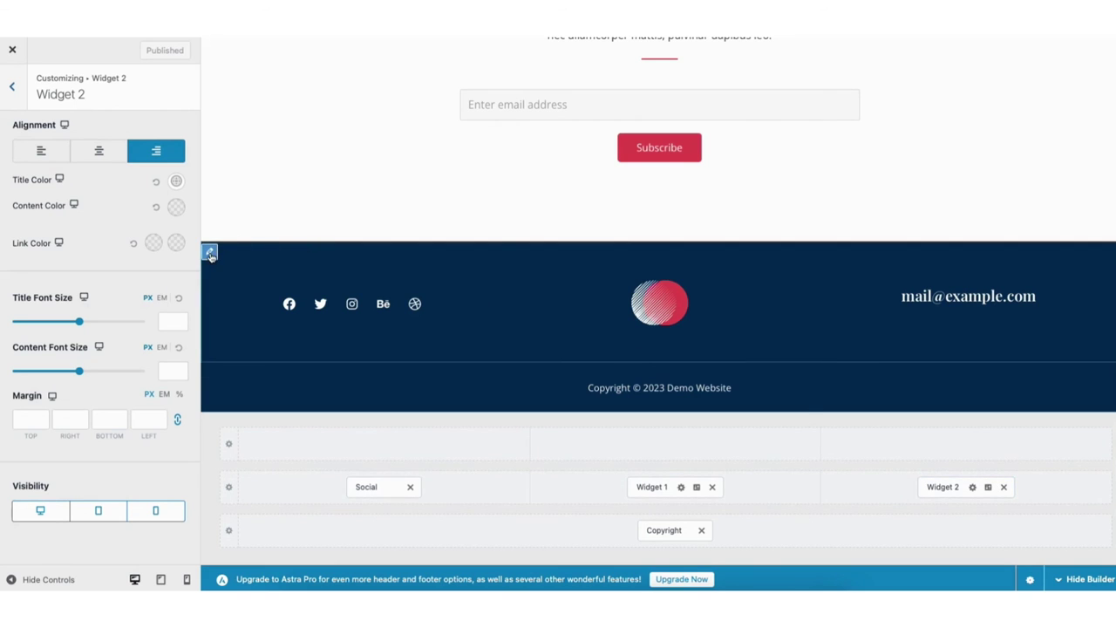
Step: Set the Primary Footer to 2 columns, and view the elements available for the empty footer row above it
left_click(209, 253)
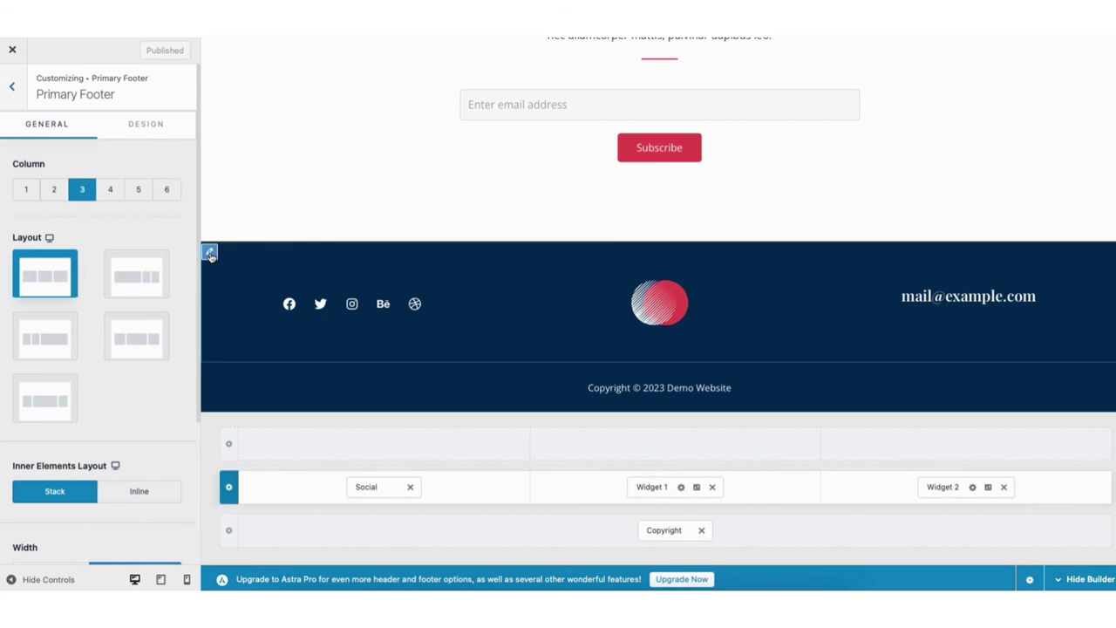
left_click(56, 192)
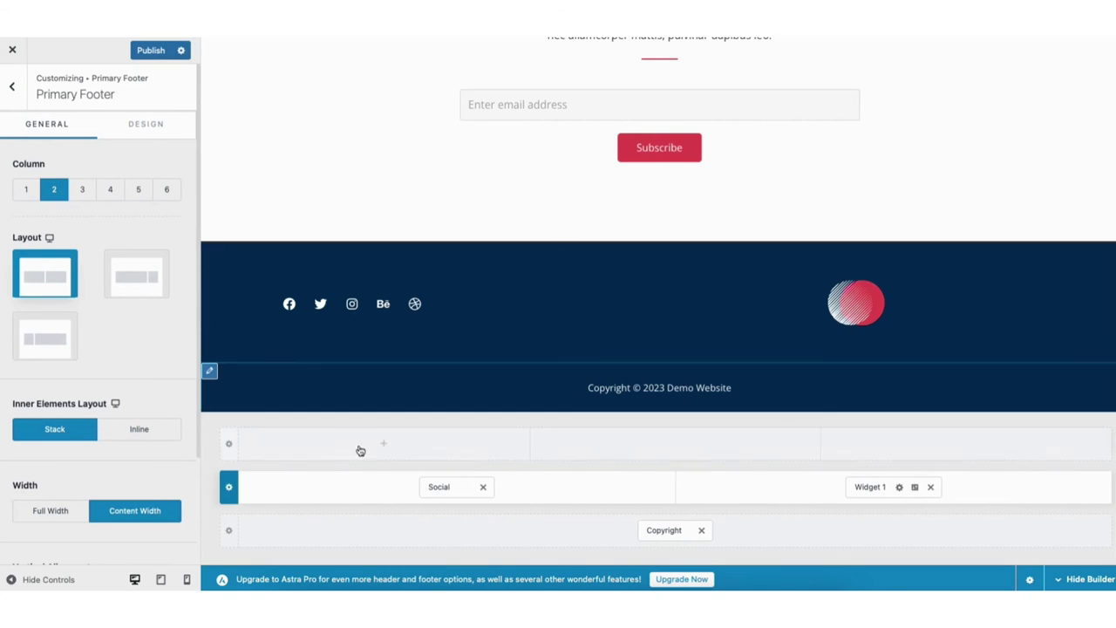
left_click(383, 443)
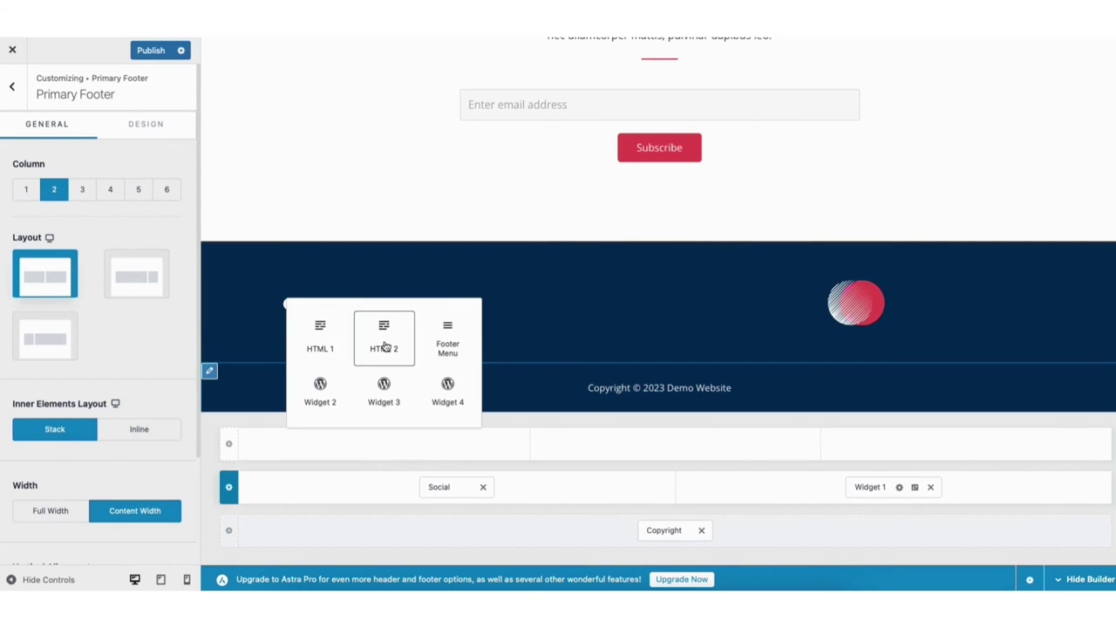
left_click(12, 86)
left_click(16, 89)
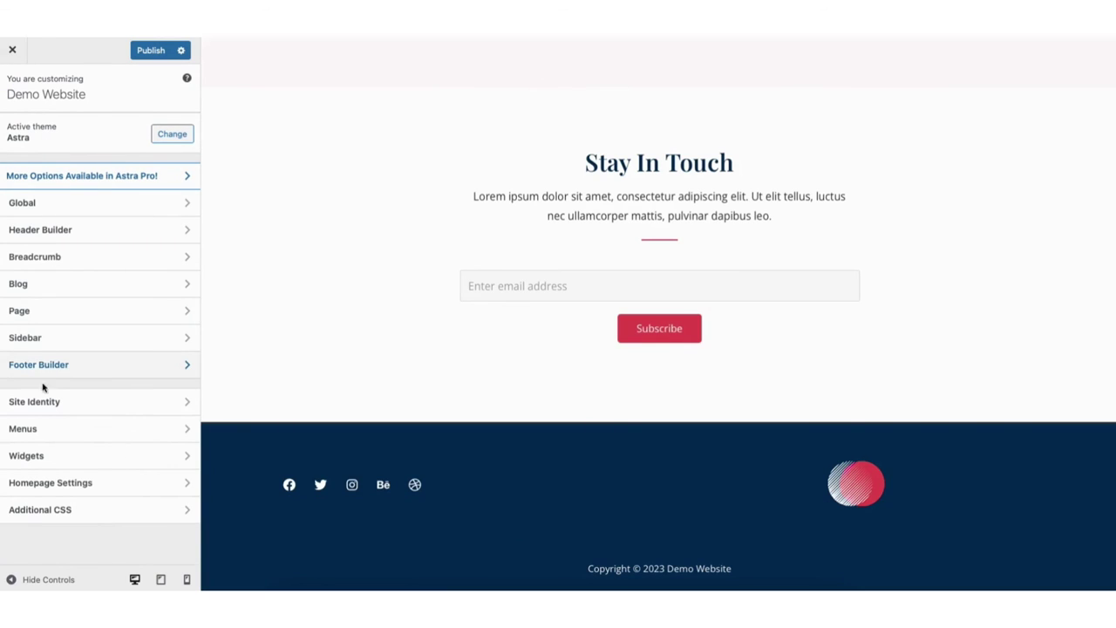
Step: Open the Site Identity settings and look over the site title and logo options
left_click(41, 402)
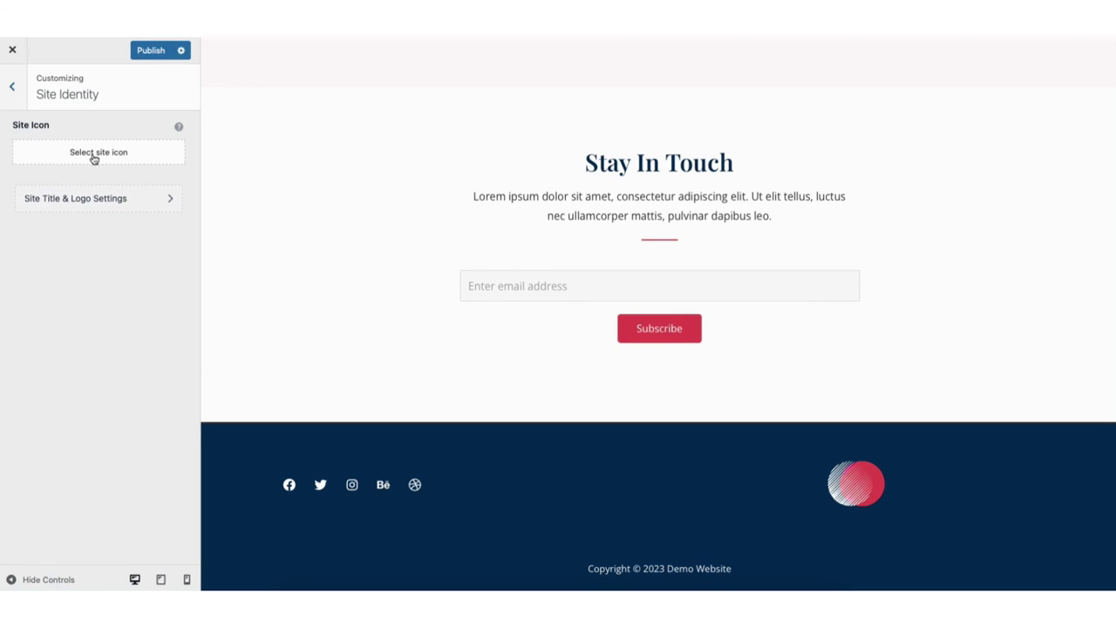
left_click(87, 199)
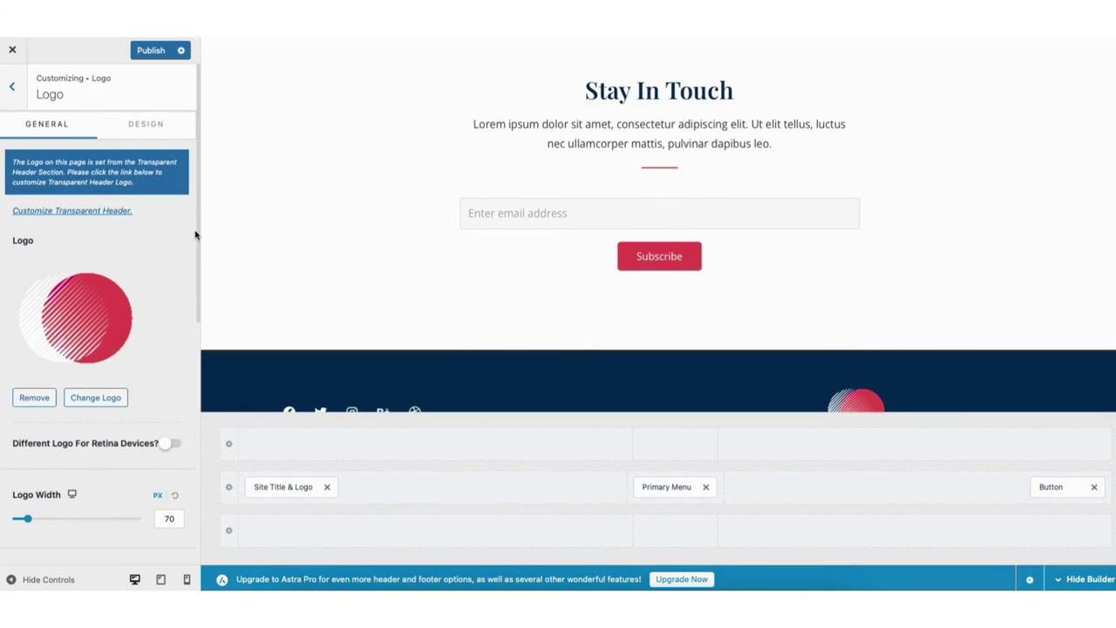
left_click_drag(197, 231, 196, 447)
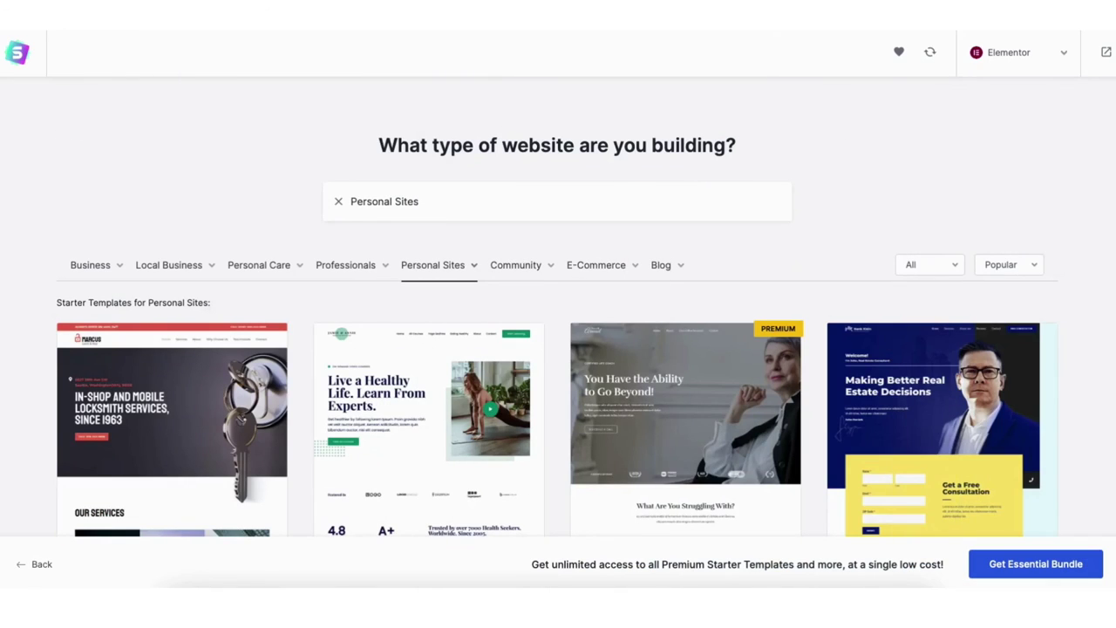
Step: Browse the starter templates for Personal Sites
scroll(558, 349, "down", 5)
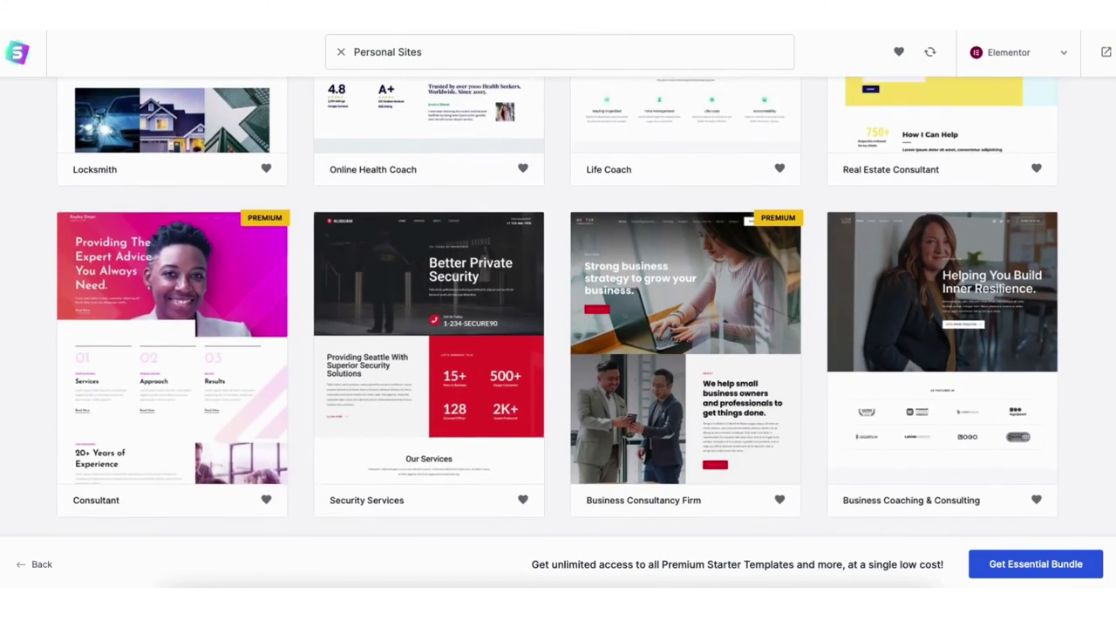
scroll(558, 348, "down", 2)
Step: Replace "Web Developer" with "Designer" in the Home page's main heading, and add a Text Editor widget between the middle column's paragraphs
left_click_drag(399, 244, 680, 247)
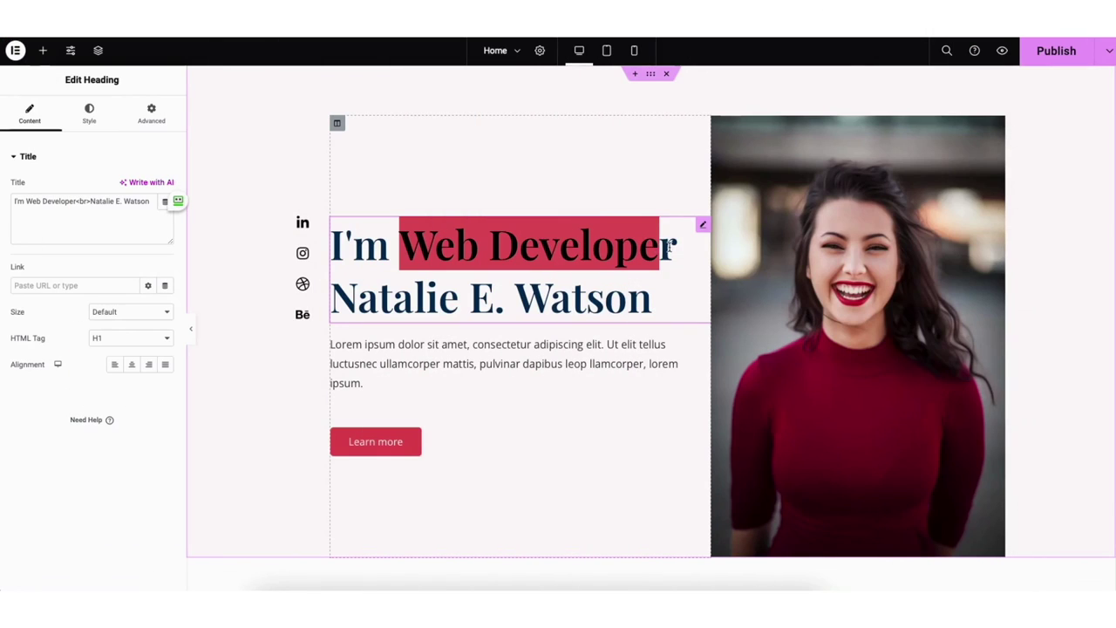
type("Designe")
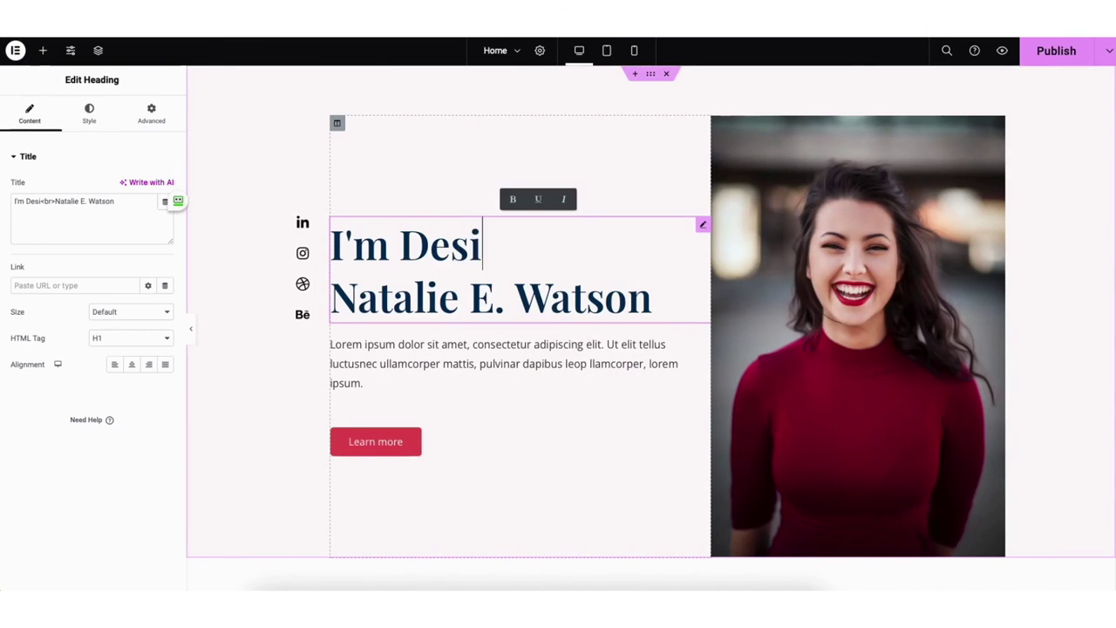
type("r")
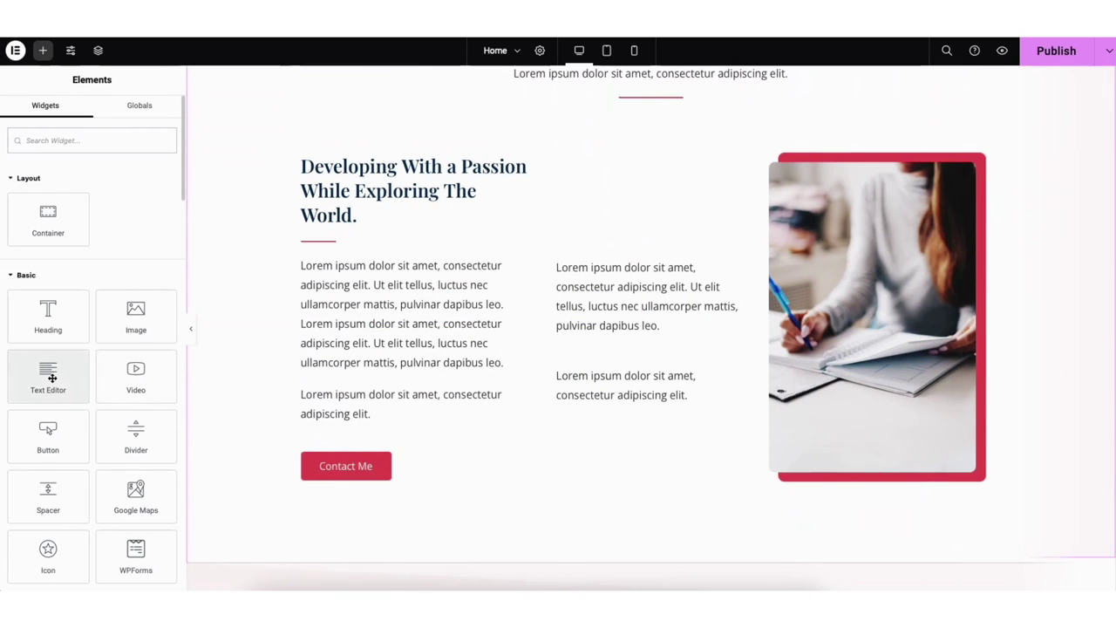
left_click_drag(48, 375, 615, 346)
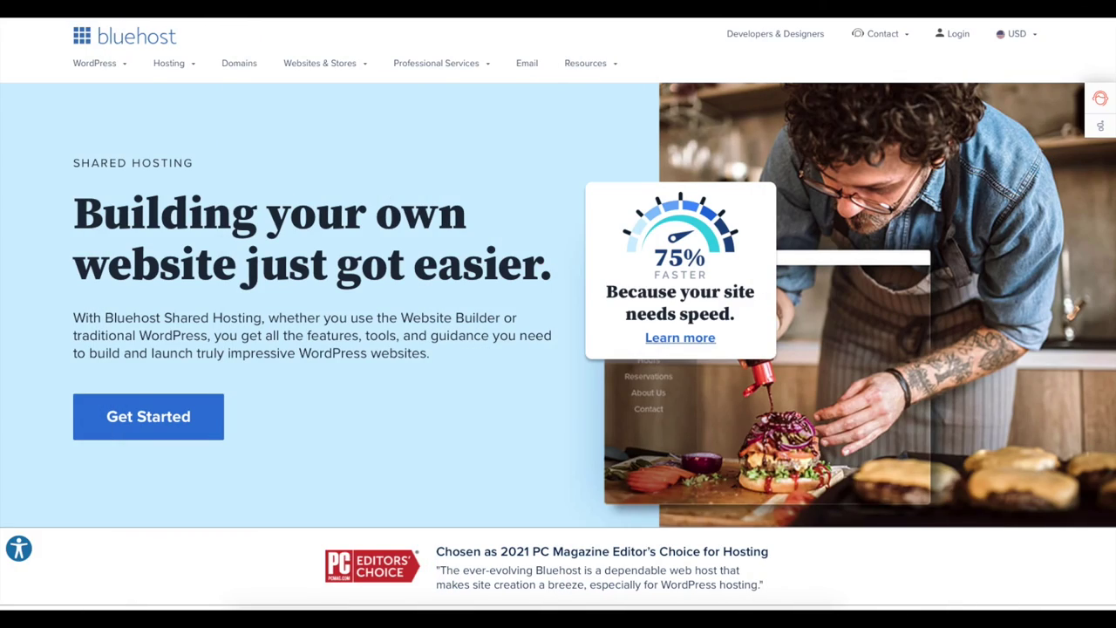
Step: Examine the shared hosting plans and their 12-month prices on the Bluehost website
scroll(558, 314, "down", 2)
scroll(558, 314, "down", 3)
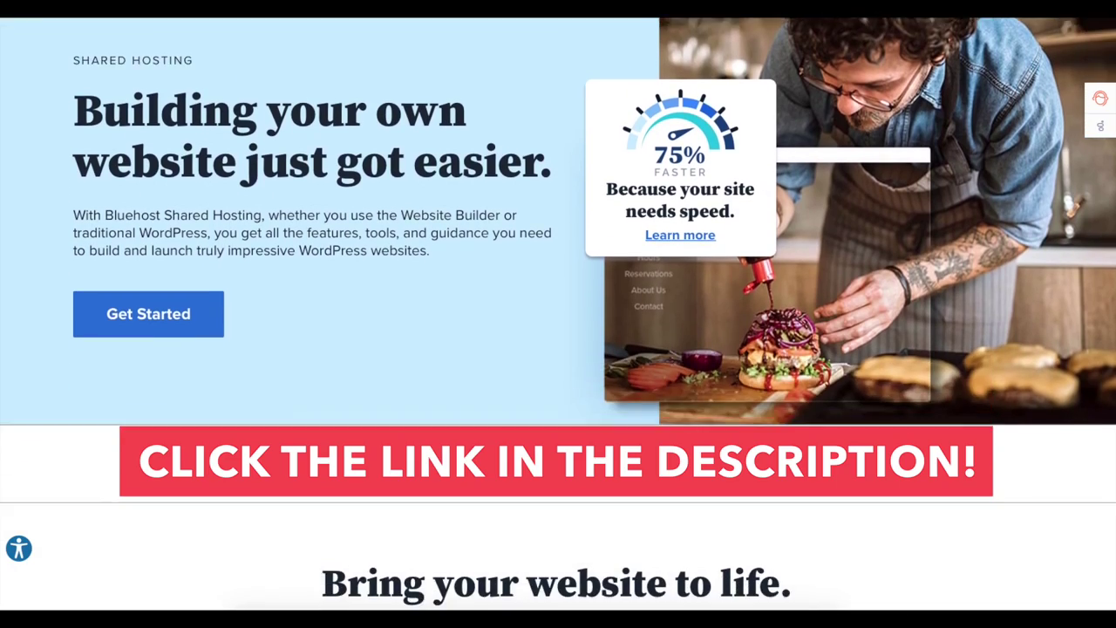
scroll(558, 314, "down", 2)
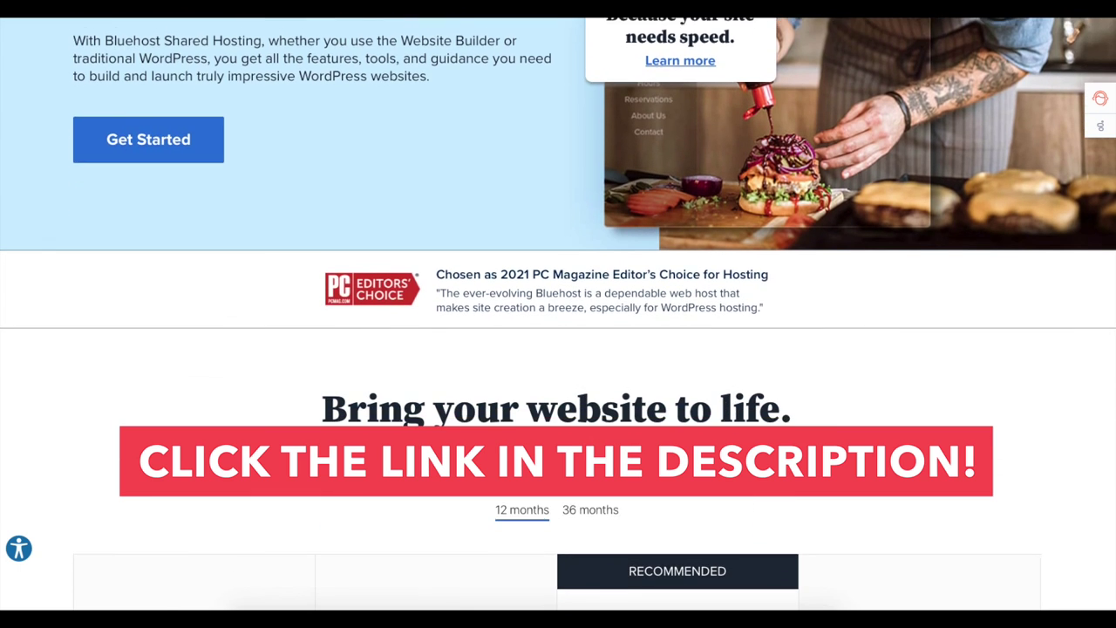
scroll(557, 314, "down", 3)
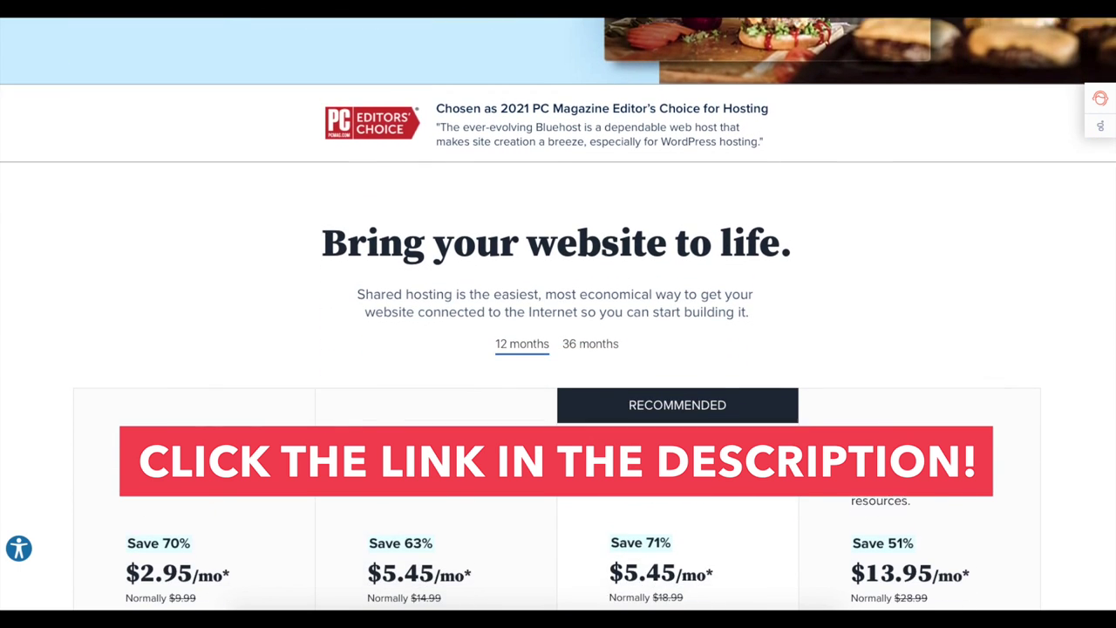
scroll(558, 314, "down", 3)
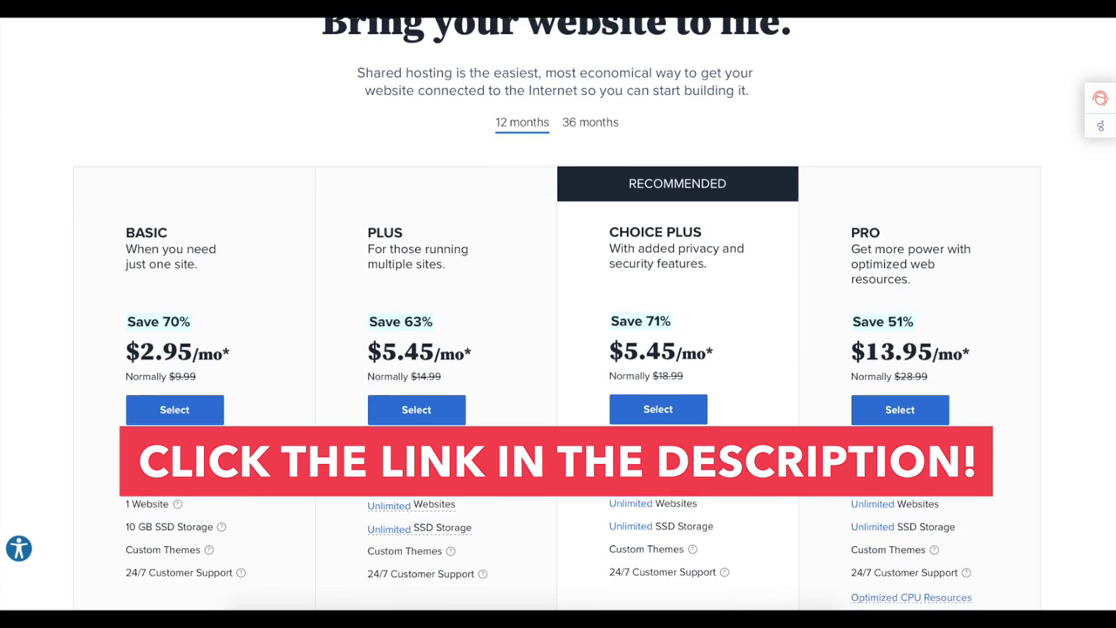